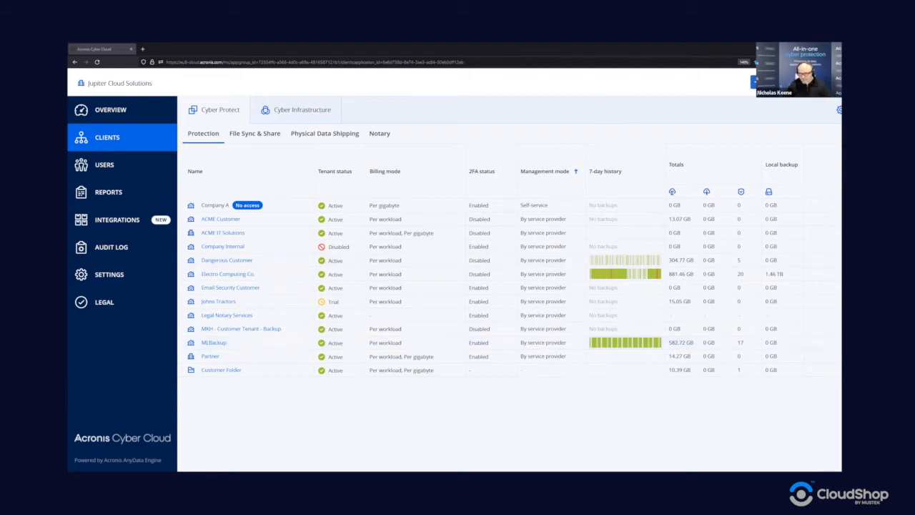
- Start a new Customer tenant from the + New menu under Jupiter Cloud Solutions
left_click(767, 82)
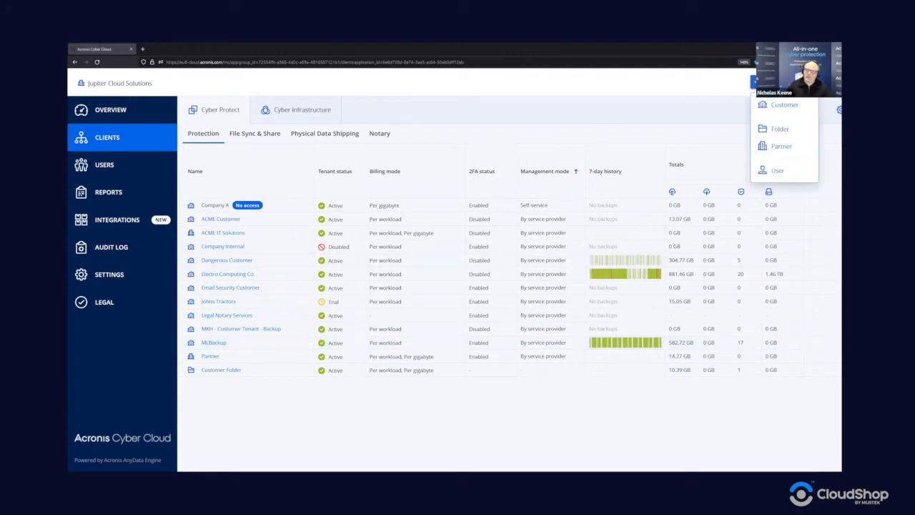
left_click(781, 105)
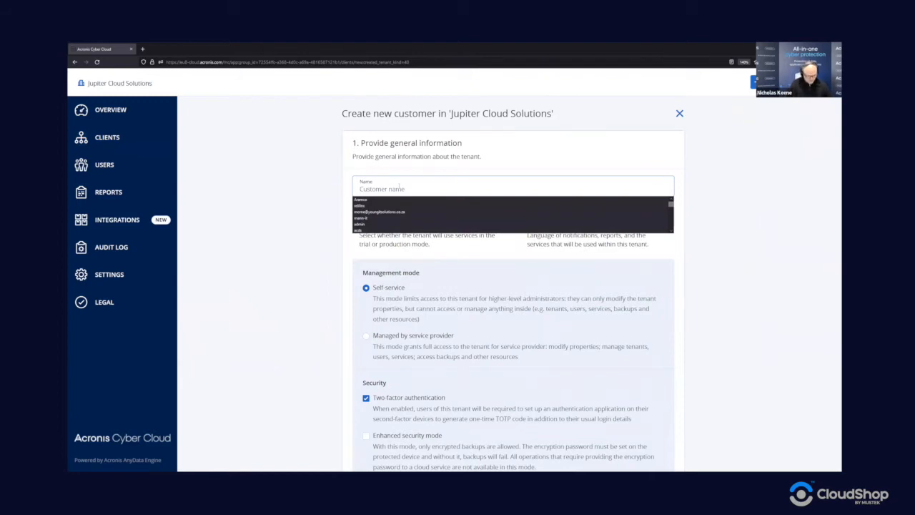
- Name the customer 'Email Backup Customer' and leave its mode set to Trial
type("Email Backup Customer")
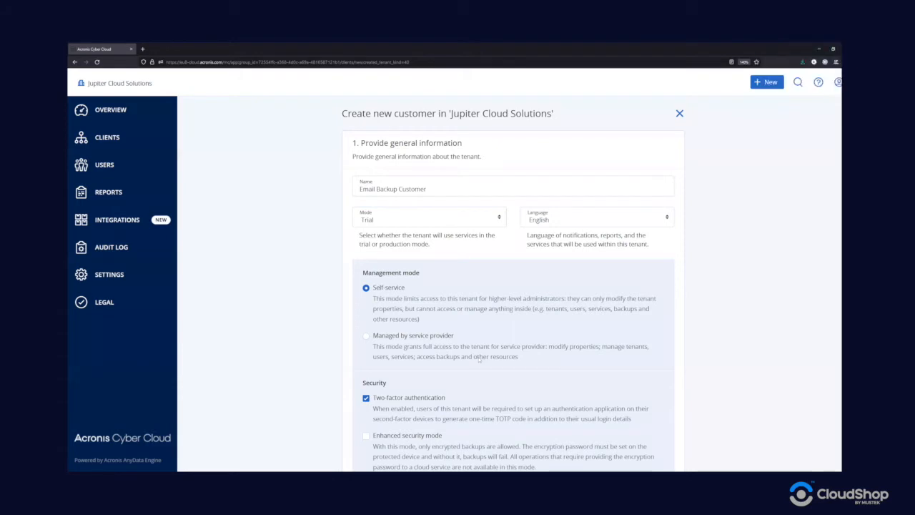
left_click(424, 221)
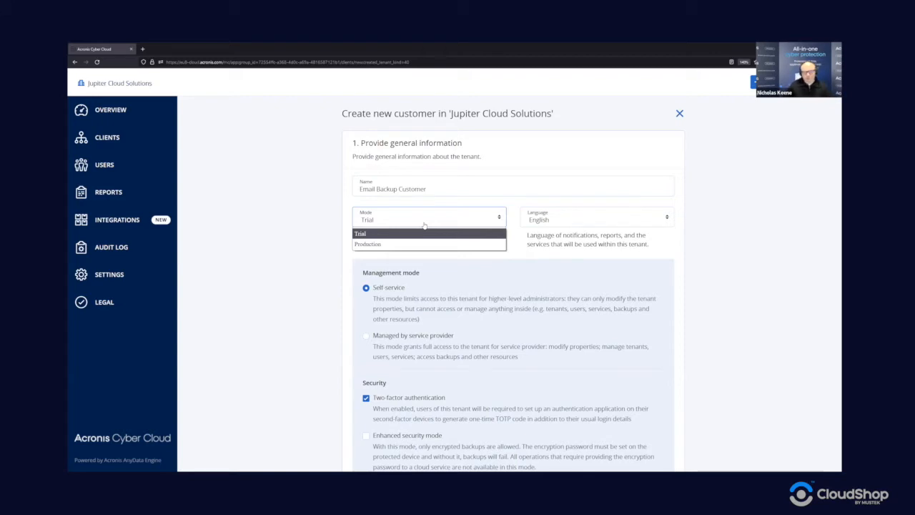
left_click(439, 289)
scroll(386, 236, "down", 3)
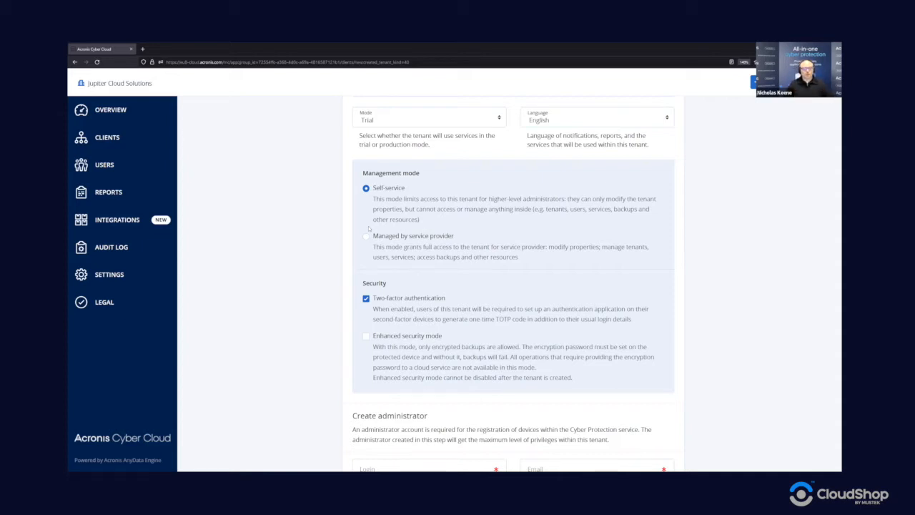
- Set Management mode to 'Managed by service provider'
left_click(364, 237)
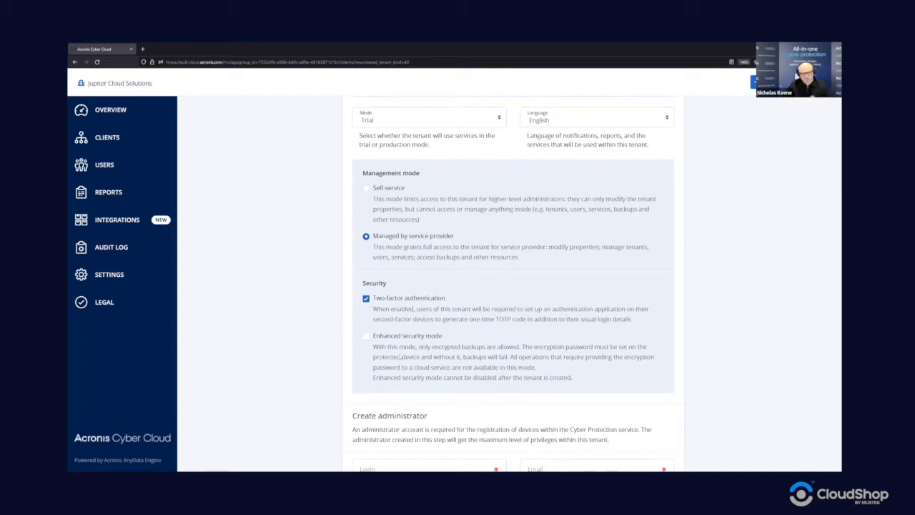
scroll(466, 377, "down", 1)
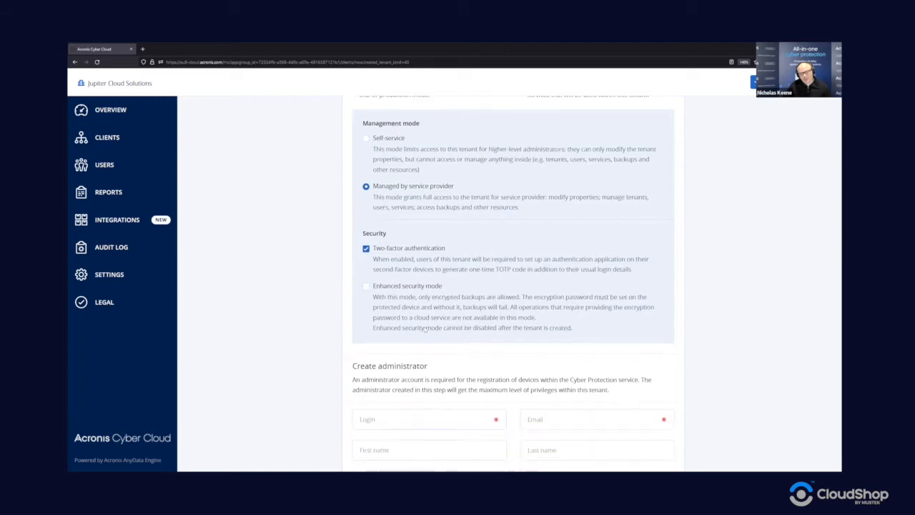
scroll(461, 361, "down", 2)
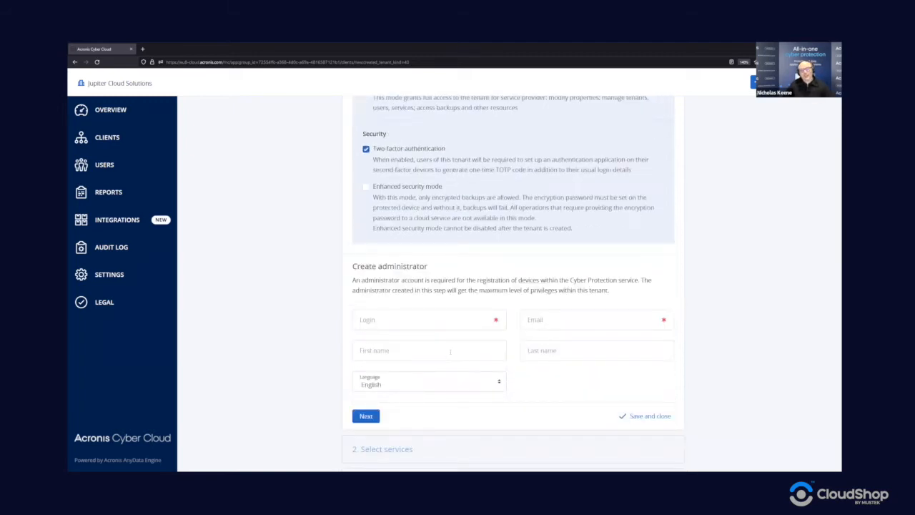
- Enter the tenant administrator's login and e-mail address
left_click(444, 319)
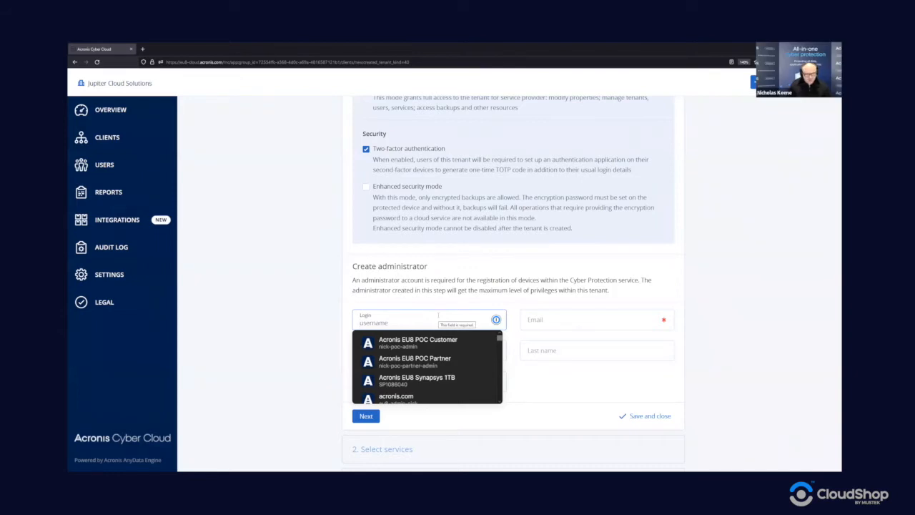
type("emabil")
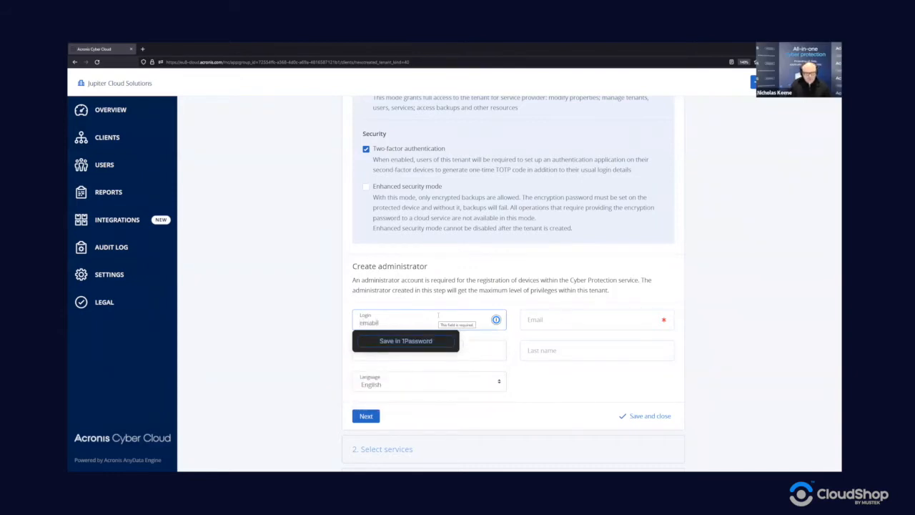
key("BackSpace")
key("BackSpace")
key("BackSpace")
type("il")
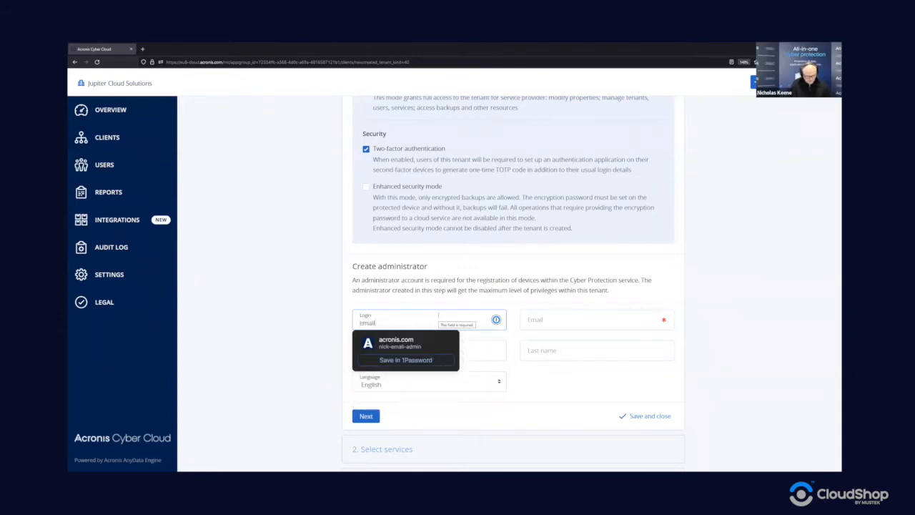
type("backup.adm")
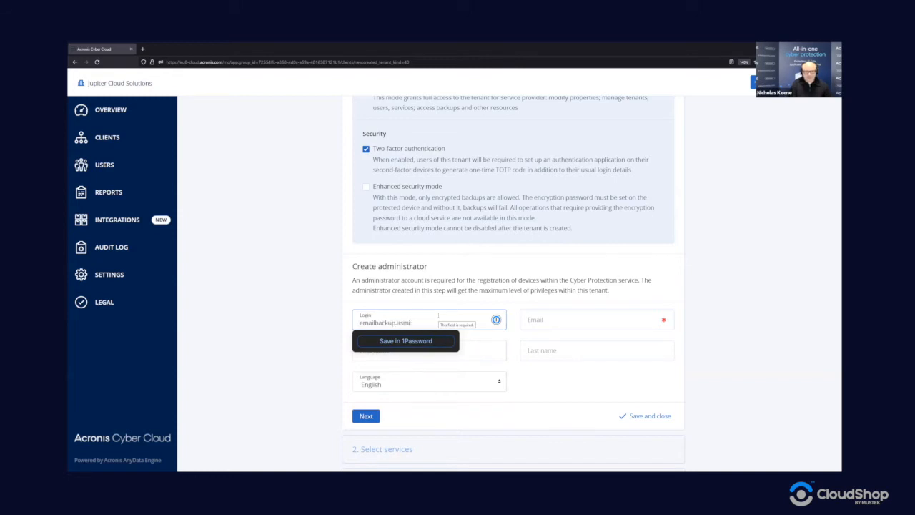
type("in")
key("Tab")
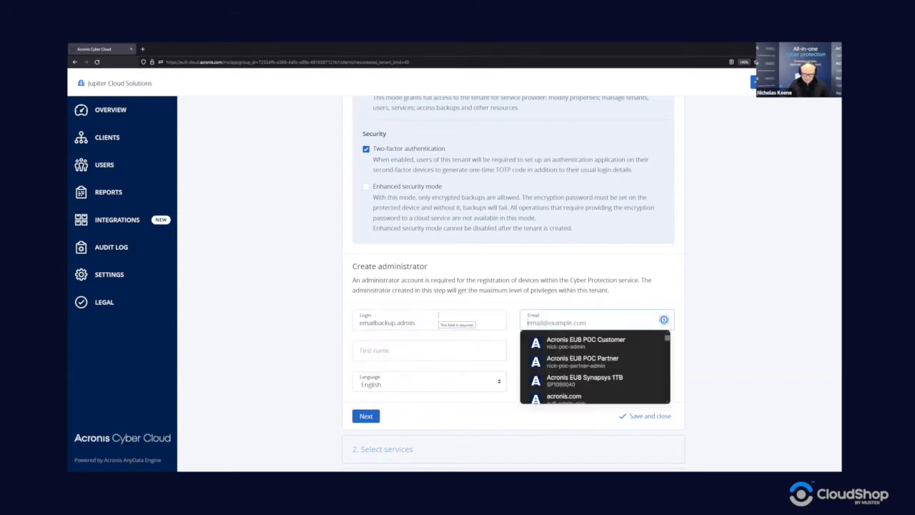
key("shift+Tab")
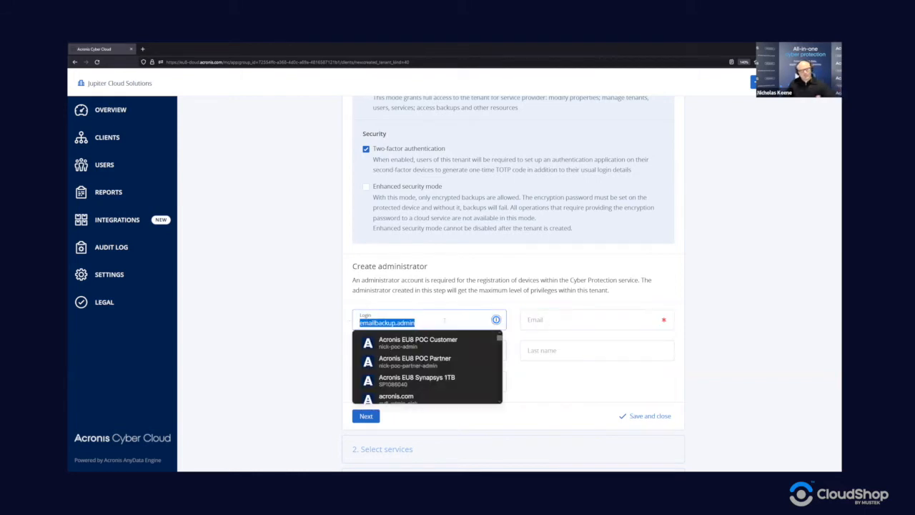
key("Tab")
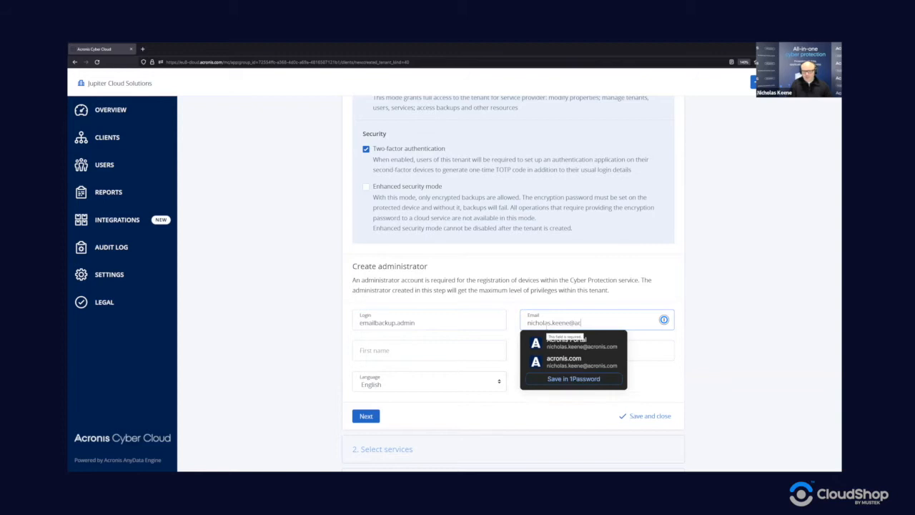
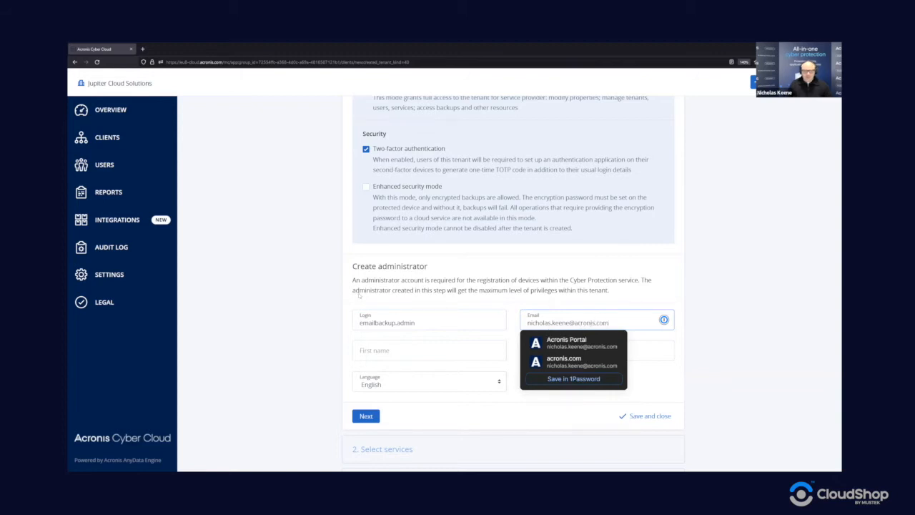
key("Tab")
key("Tab")
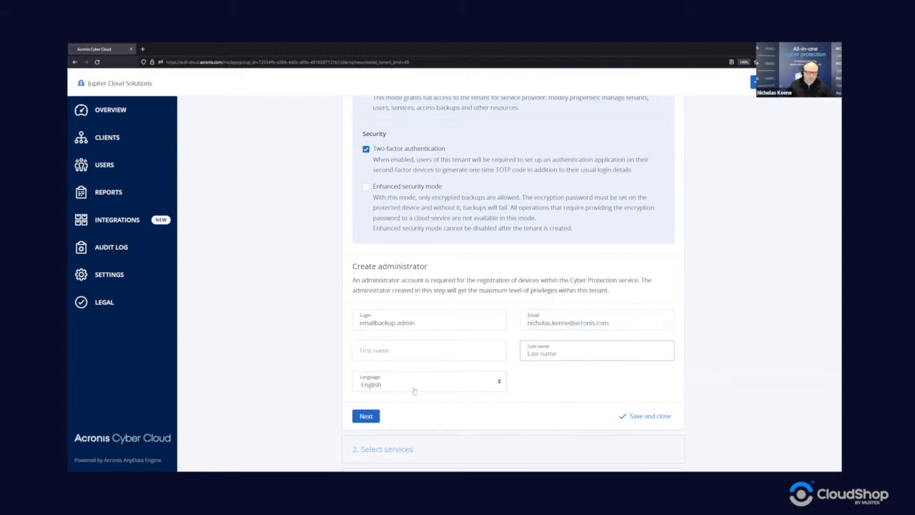
- Keep English as the administrator language and proceed to Select services
left_click(418, 389)
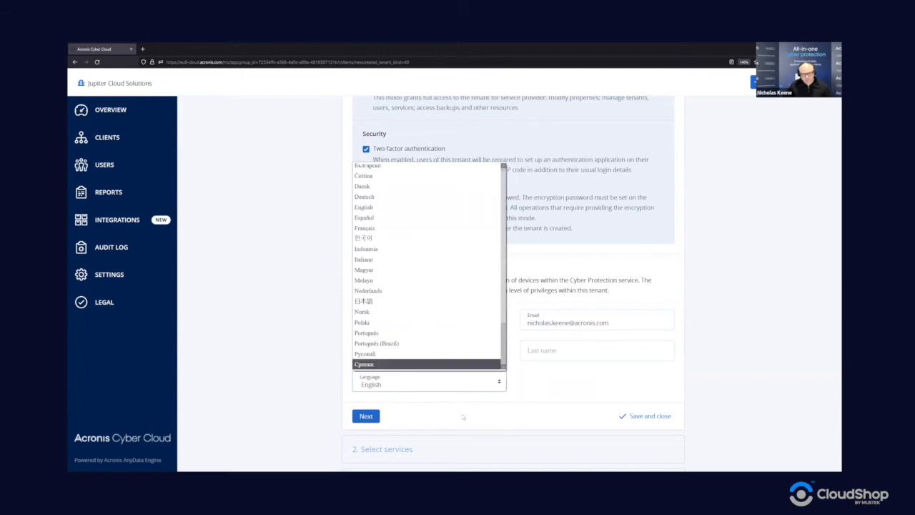
scroll(416, 299, "down", 3)
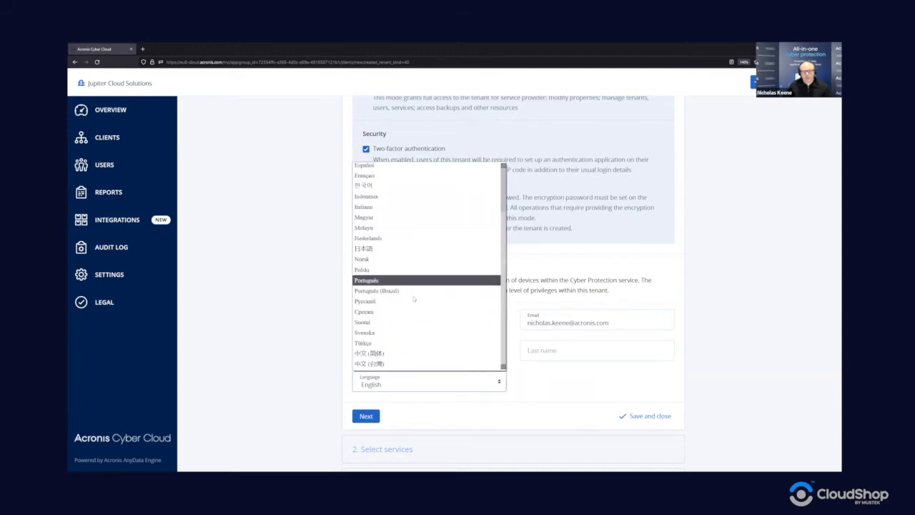
left_click(455, 403)
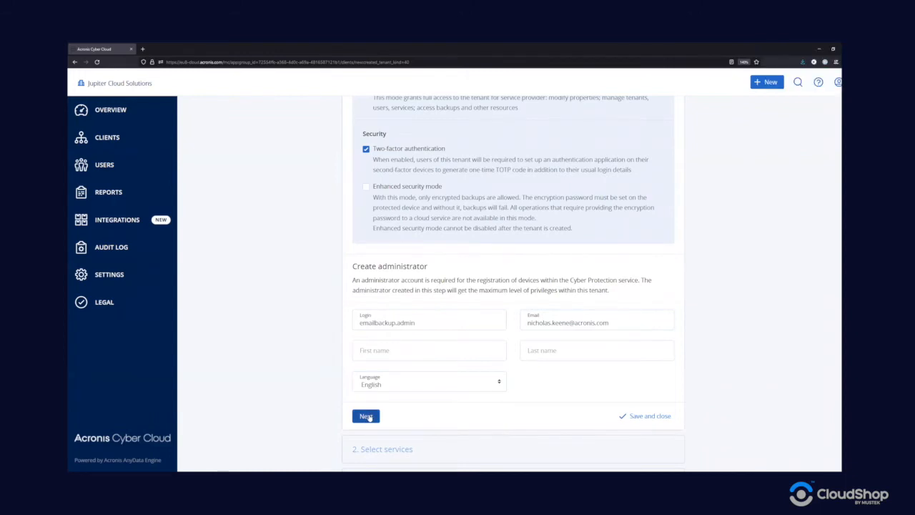
left_click(366, 416)
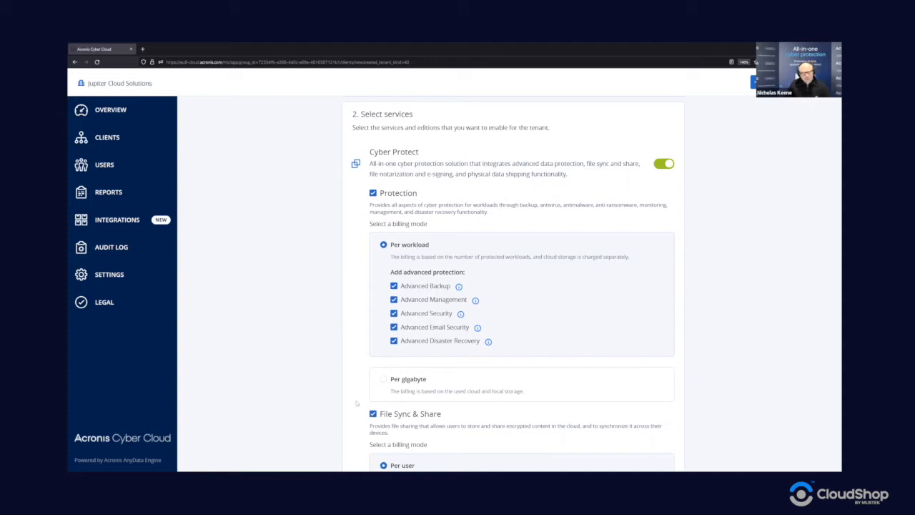
- Uncheck the Notary, Physical Data Shipping and File Sync & Share services
scroll(363, 344, "down", 2)
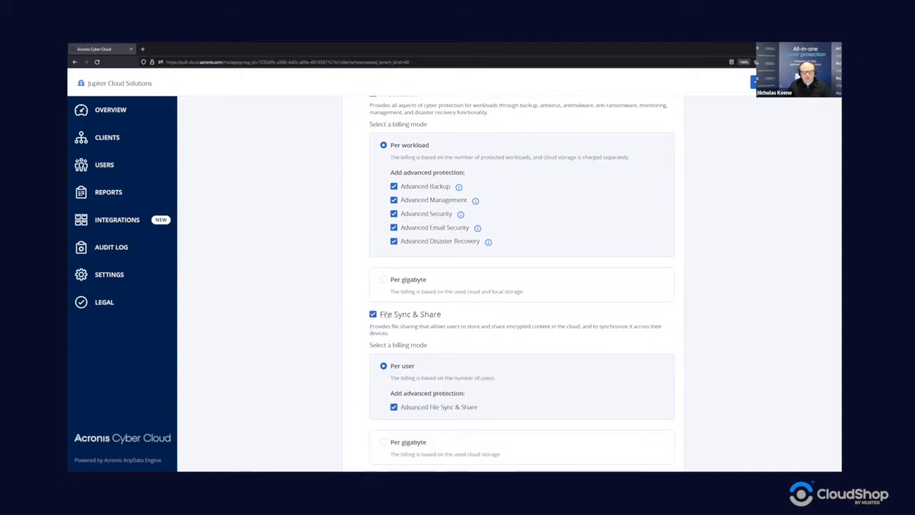
scroll(386, 314, "down", 3)
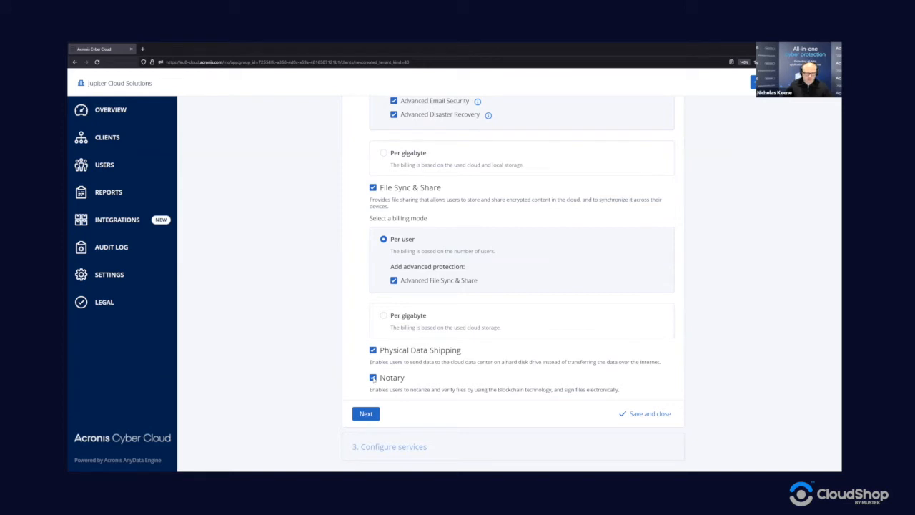
left_click(373, 377)
left_click(372, 350)
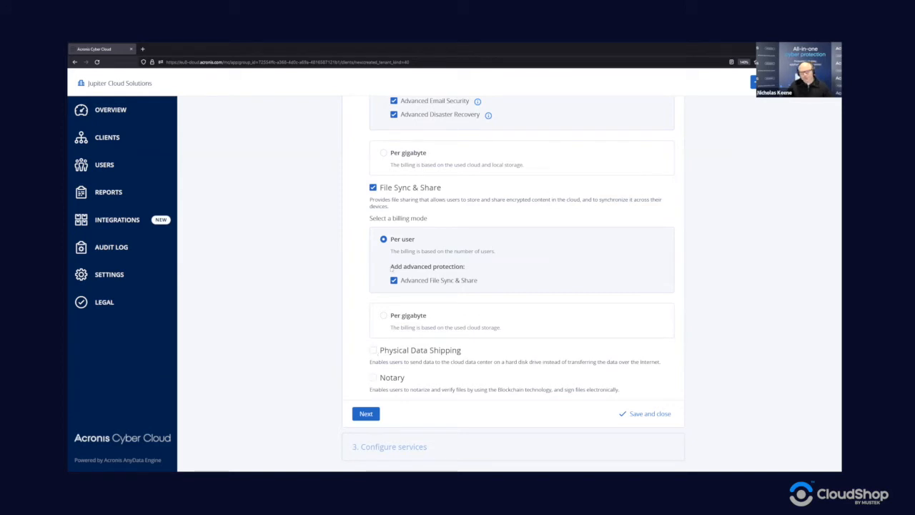
left_click(372, 187)
scroll(629, 200, "up", 3)
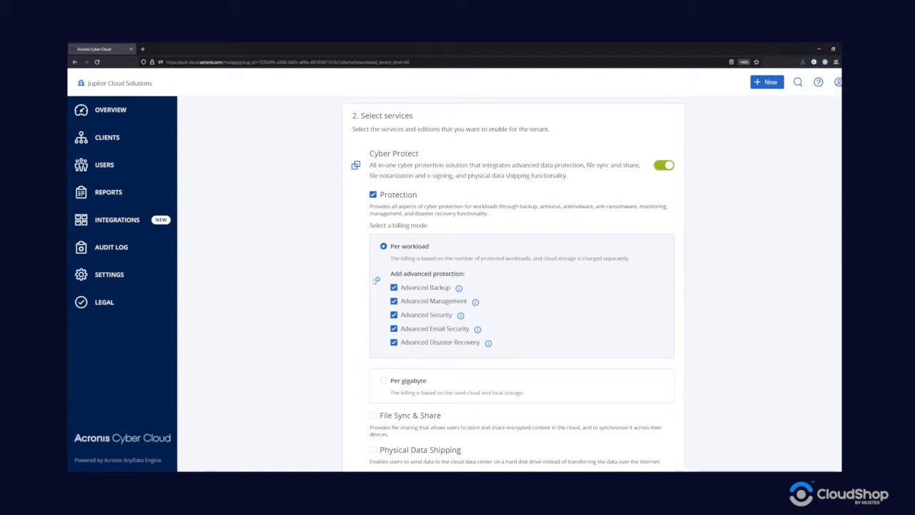
- Drop the Advanced Backup, Management, Security and Disaster Recovery packs, keeping Advanced Email Security
left_click(393, 287)
left_click(393, 300)
left_click(393, 315)
left_click(393, 341)
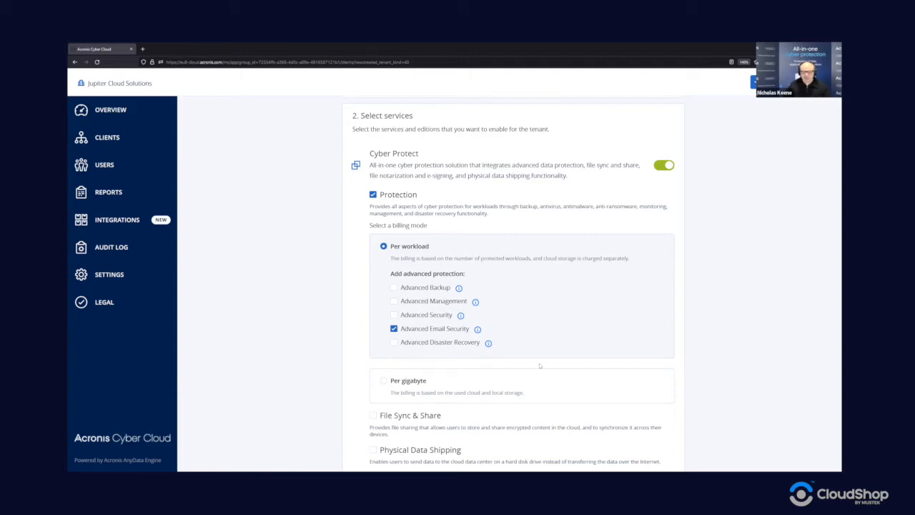
scroll(536, 366, "down", 1)
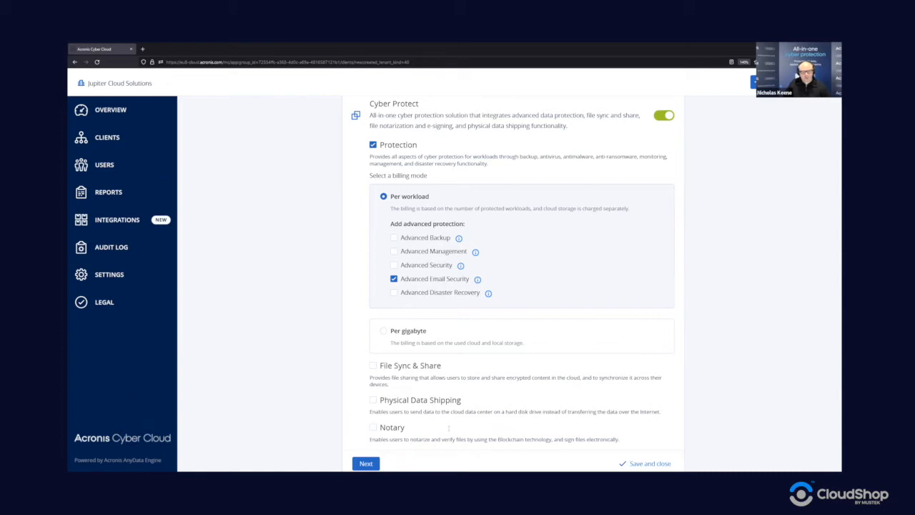
scroll(717, 371, "up", 1)
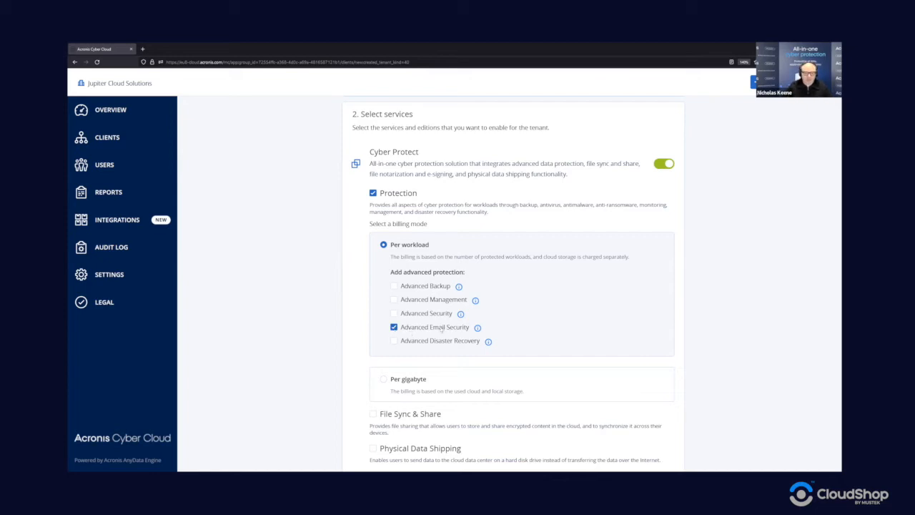
scroll(441, 329, "down", 2)
- Move to Configure services and turn off Virtual machines, Servers and Workstations protection
left_click(366, 415)
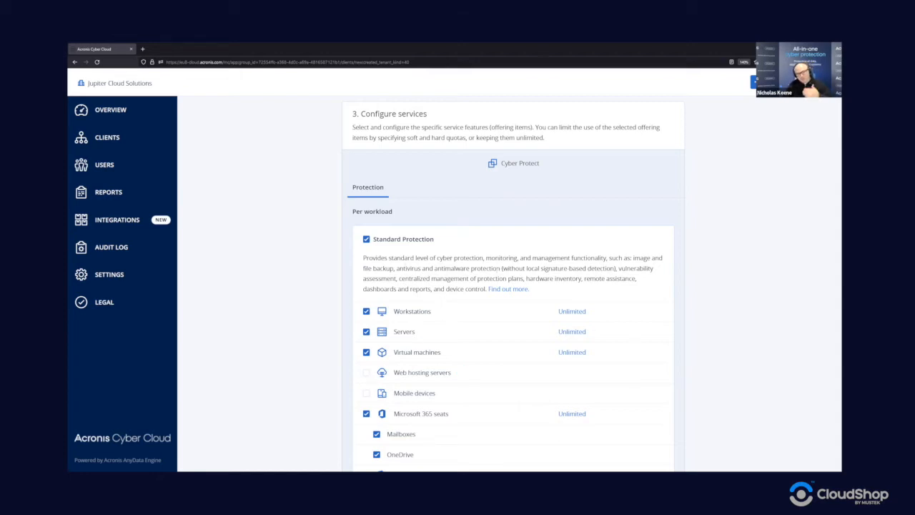
scroll(493, 268, "down", 1)
scroll(494, 269, "down", 1)
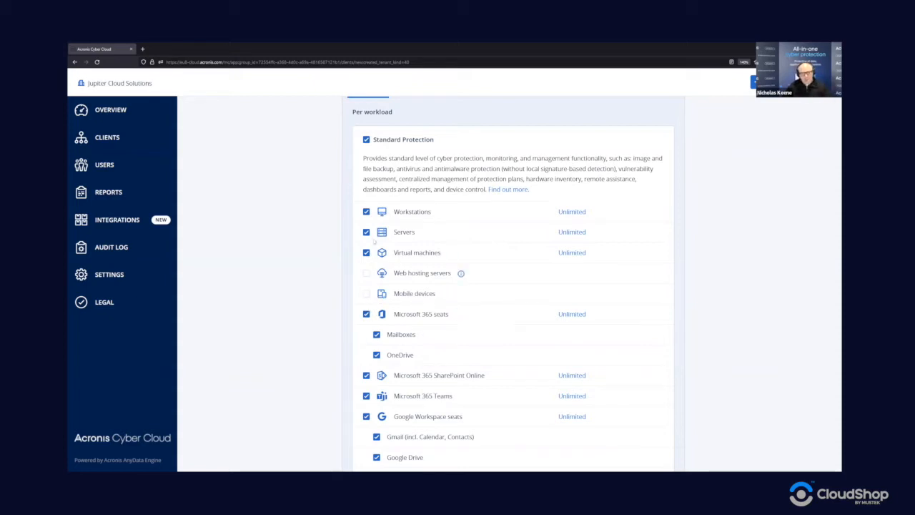
left_click(366, 252)
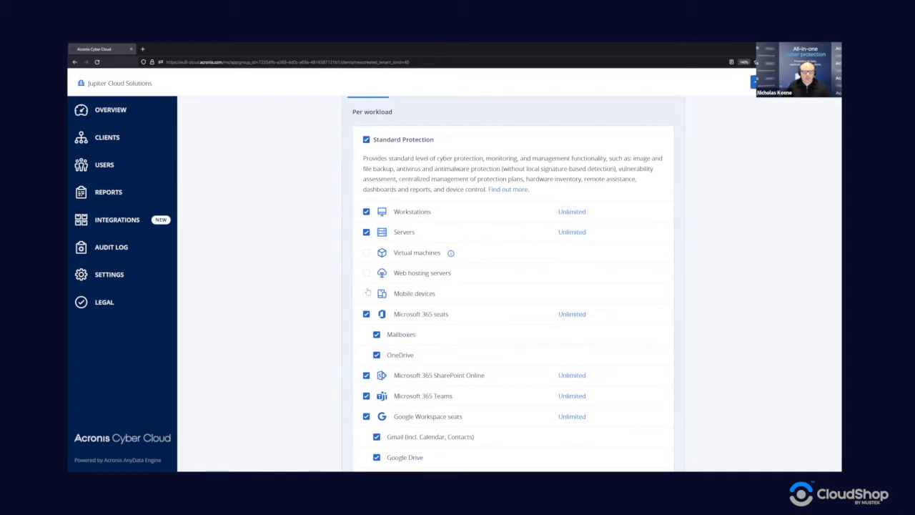
left_click(366, 231)
left_click(366, 211)
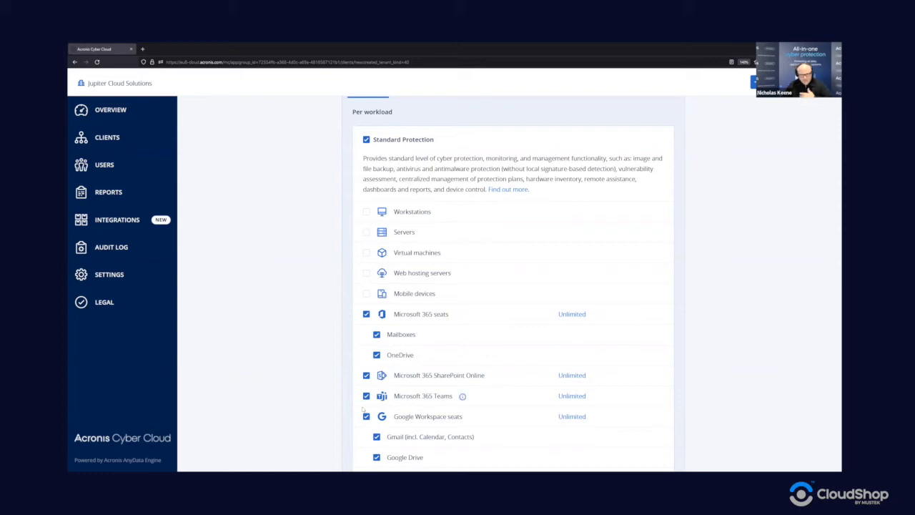
- Turn off Google Workspace seats, Google Workspace Shared Drive, Websites and Microsoft Hosted Exchange mailboxes
scroll(386, 368, "down", 1)
left_click(366, 366)
left_click(366, 387)
left_click(366, 408)
left_click(366, 428)
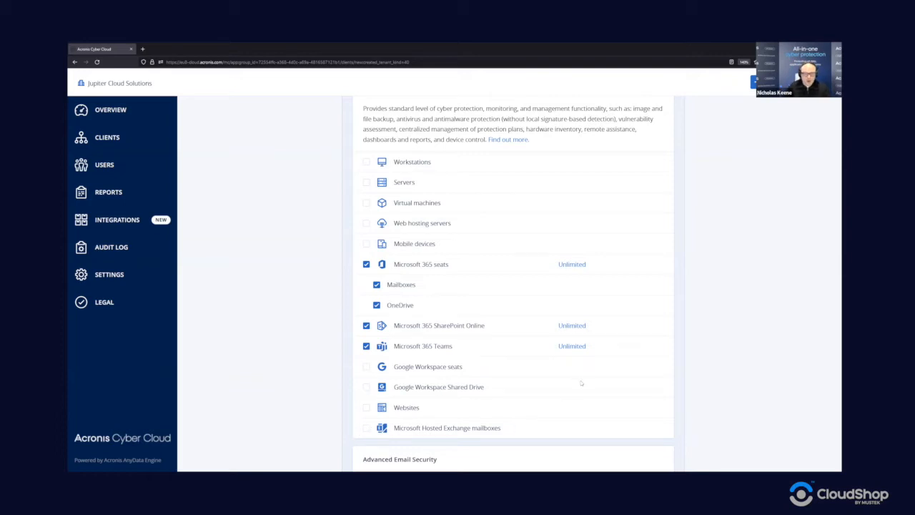
scroll(577, 372, "up", 1)
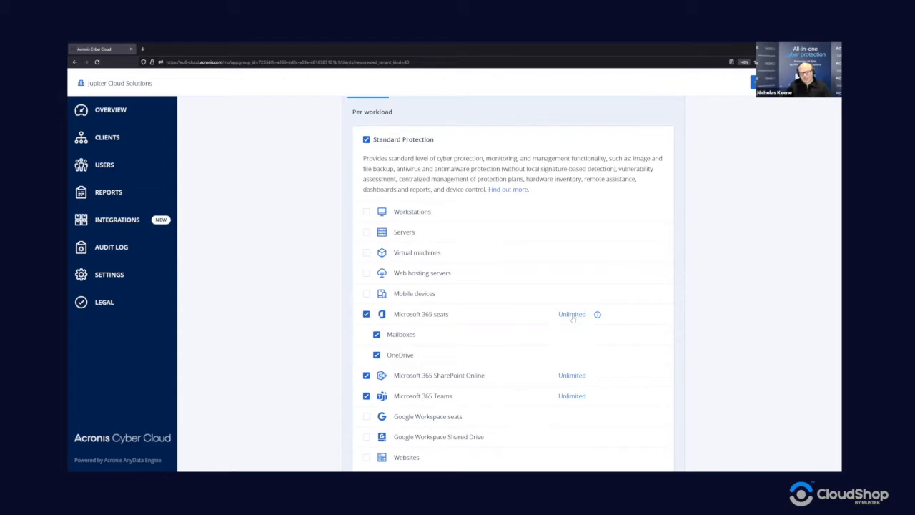
- Change the Microsoft 365 seats quota from Unlimited to 25 with 0 overage
left_click(572, 314)
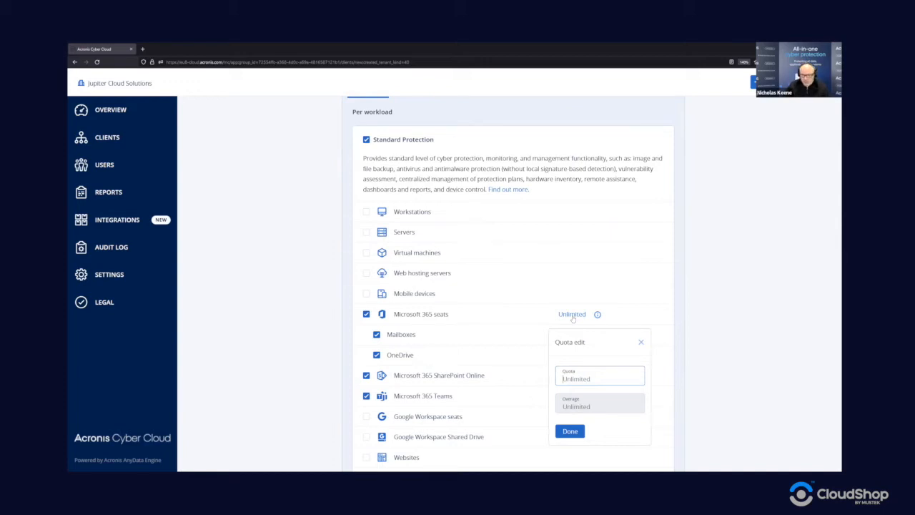
type("75")
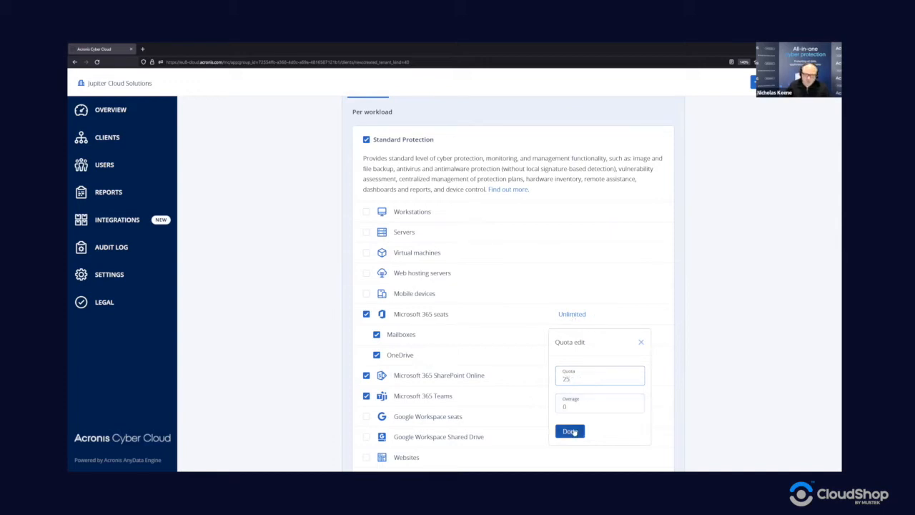
key("Tab")
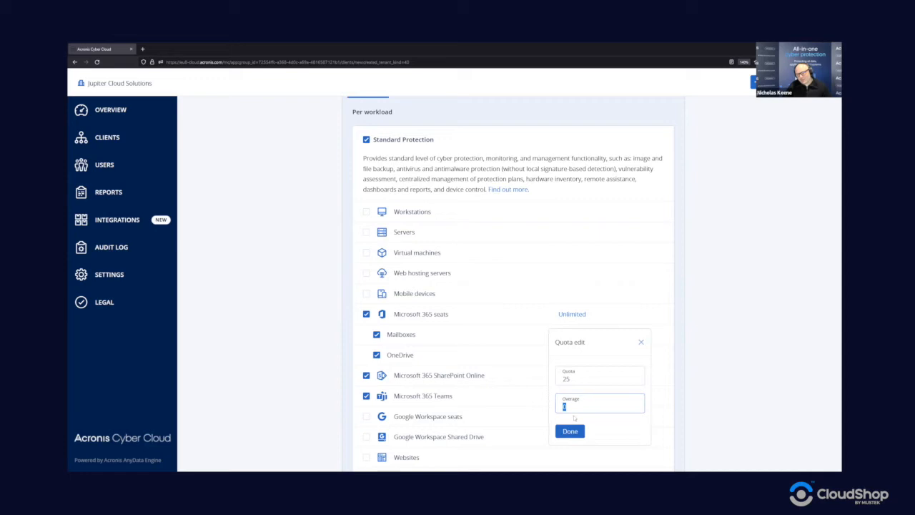
left_click(569, 431)
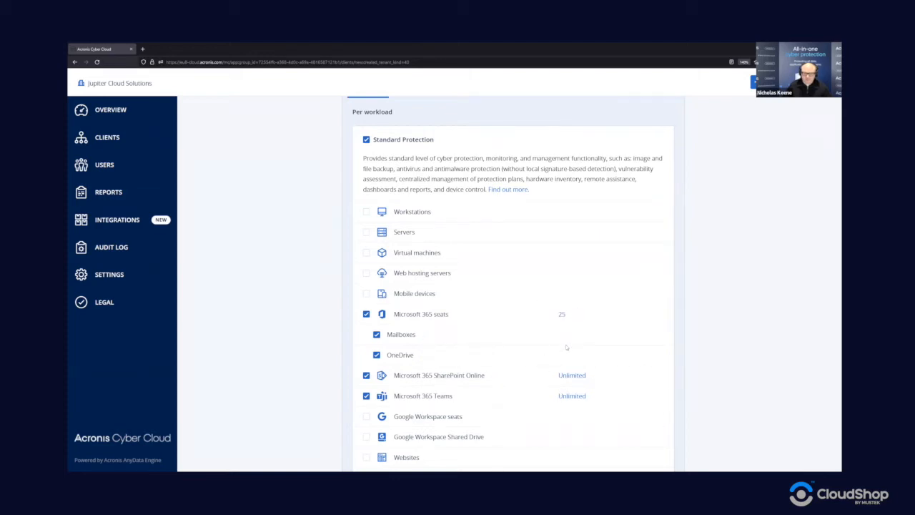
- Give Advanced Email Security Mailboxes a soft quota of 25 instead of Unlimited
scroll(569, 383, "down", 1)
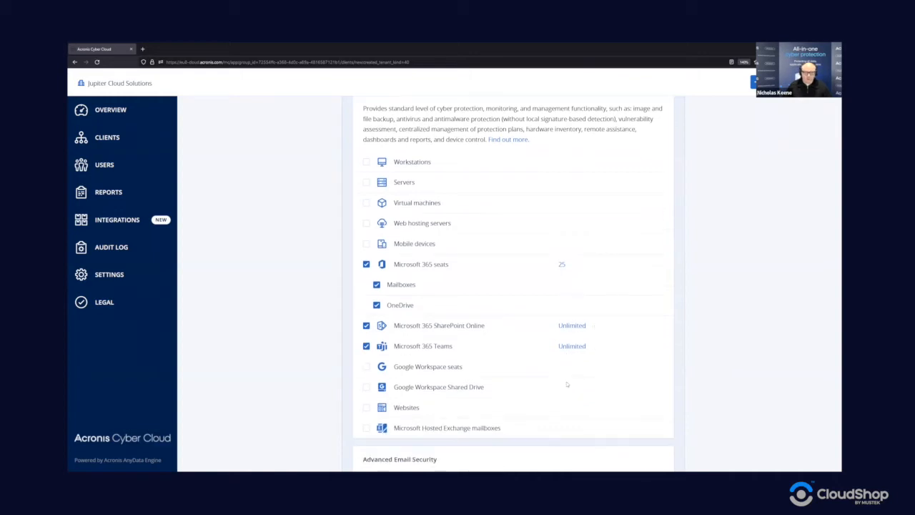
scroll(568, 340, "down", 1)
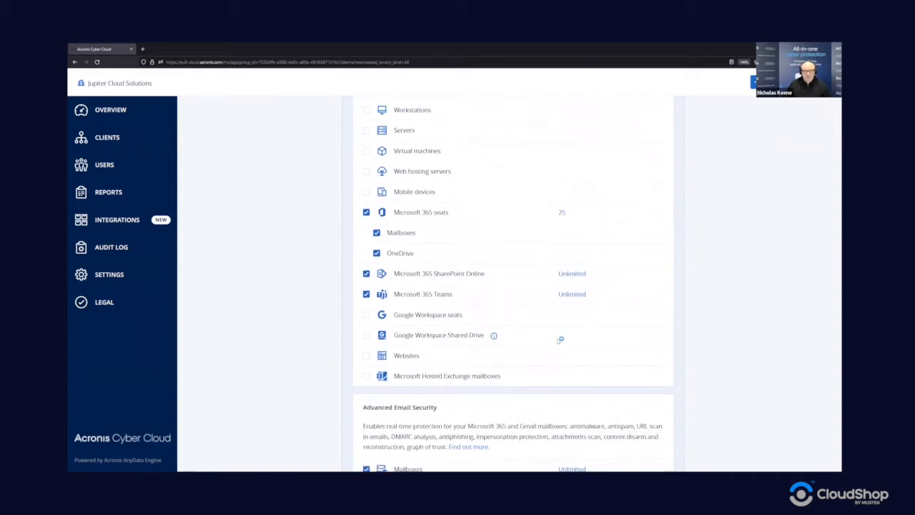
scroll(561, 340, "down", 2)
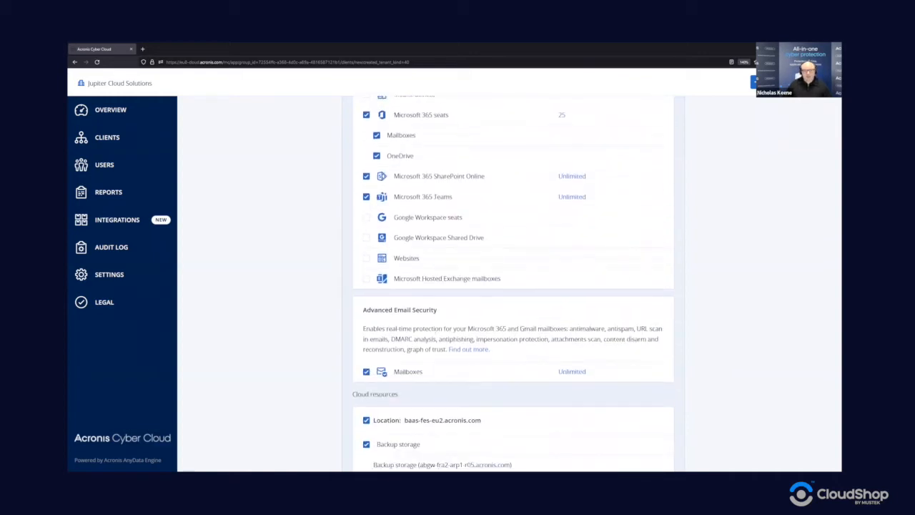
left_click(572, 372)
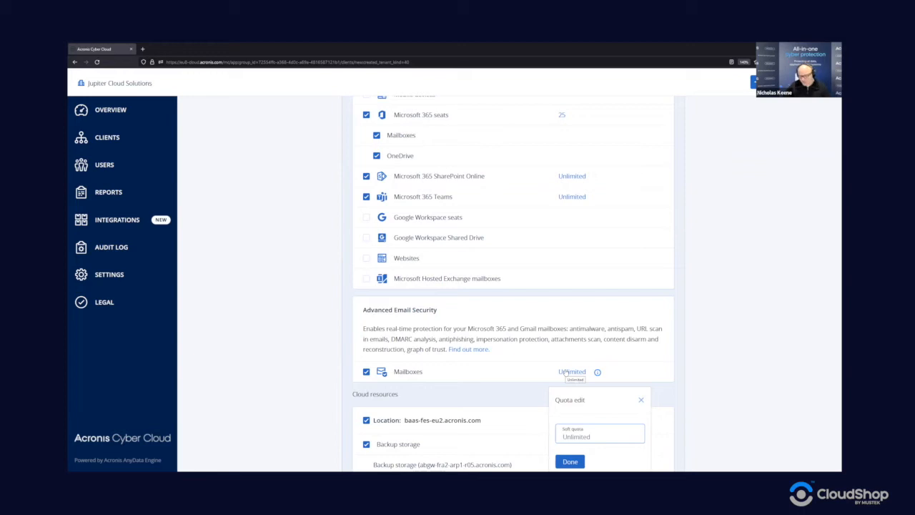
type("25")
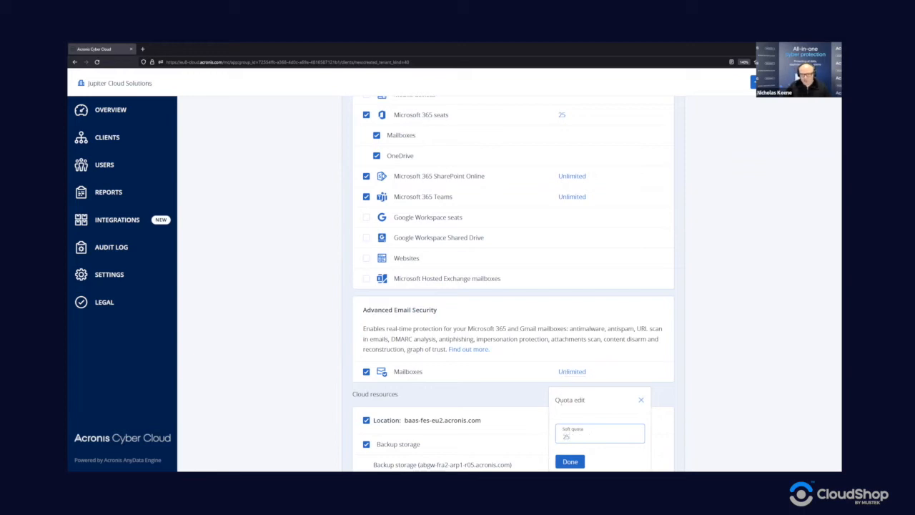
left_click(570, 461)
scroll(570, 388, "down", 1)
left_click(572, 322)
type("25")
left_click(571, 412)
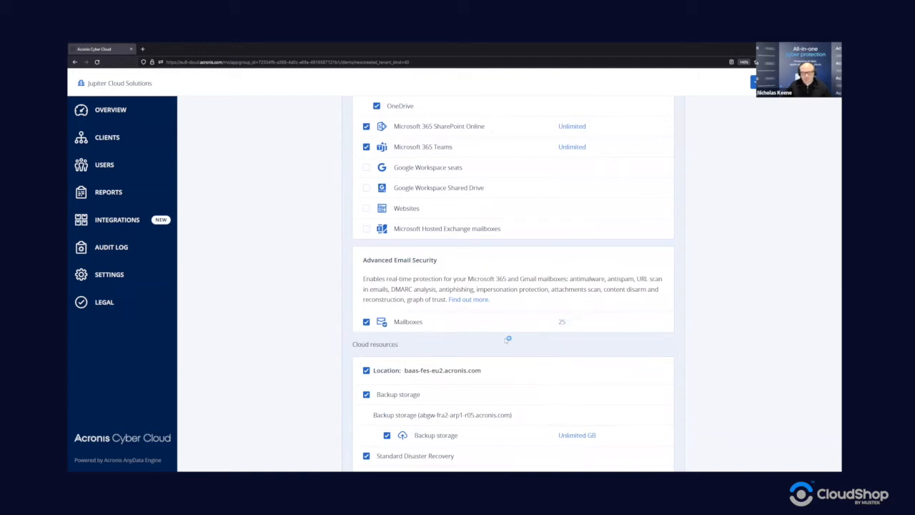
- Uncheck Standard Disaster Recovery for the tenant
scroll(508, 339, "down", 2)
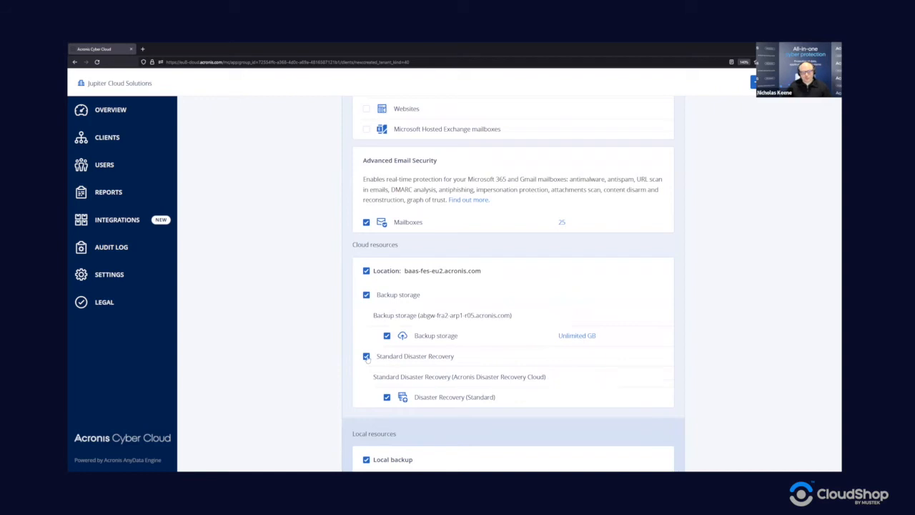
left_click(366, 356)
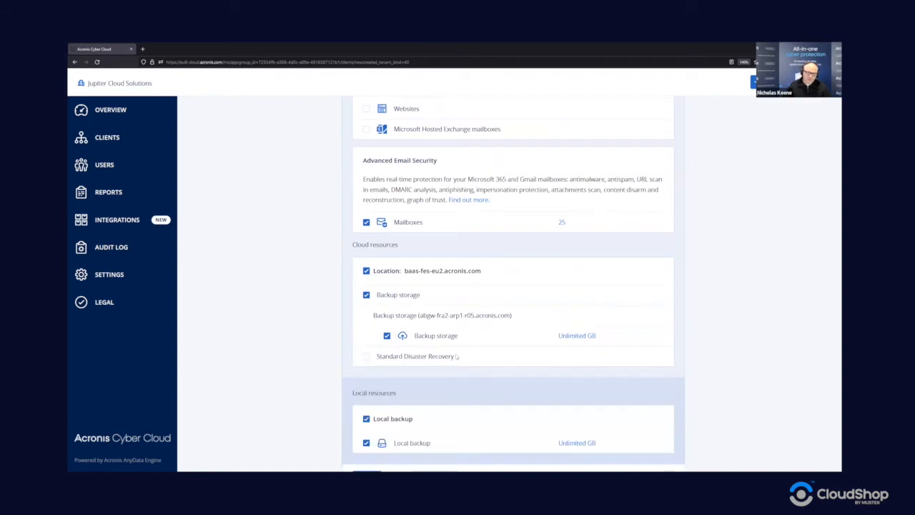
scroll(423, 329, "up", 4)
- Cap cloud Backup storage at a 500 GB quota with 0 GB overage
scroll(434, 295, "down", 4)
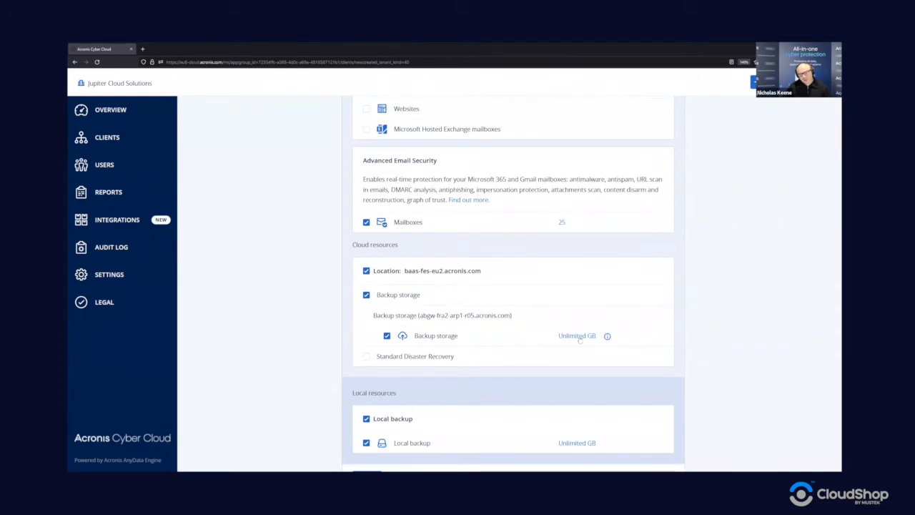
left_click(579, 337)
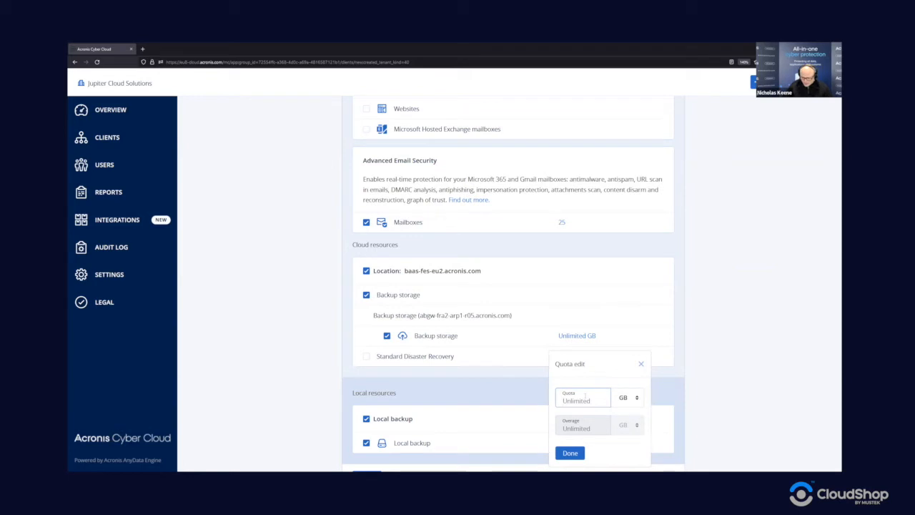
type("500")
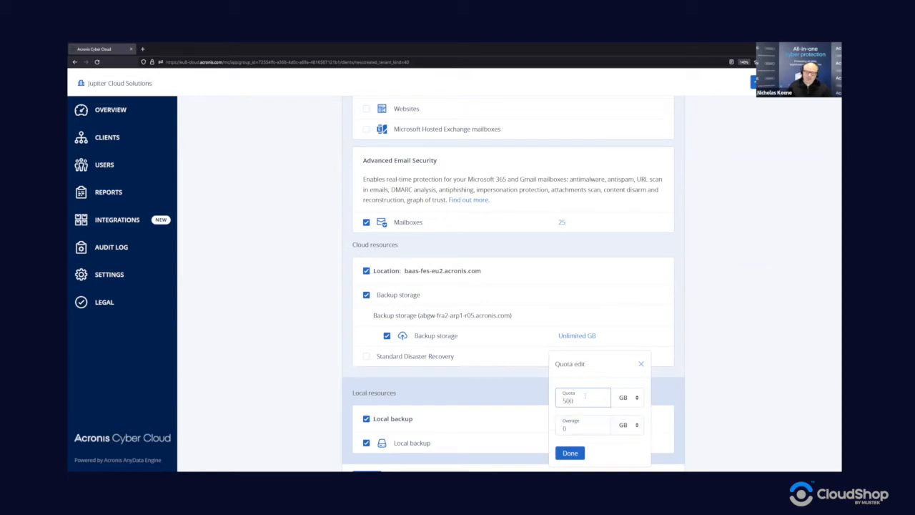
left_click(570, 454)
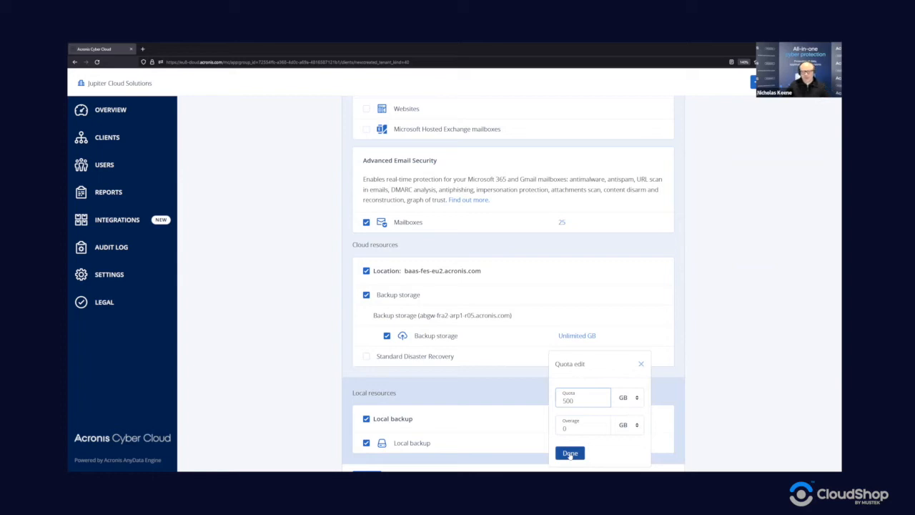
left_click(570, 453)
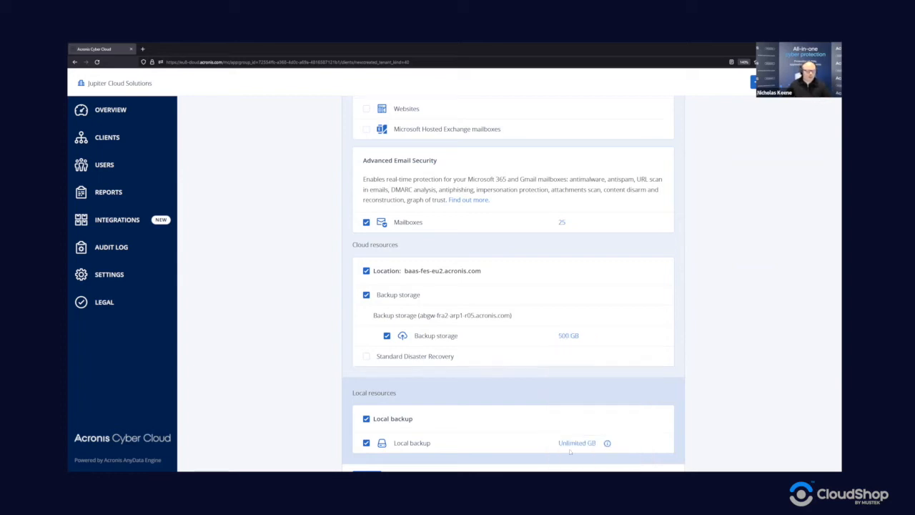
left_click(367, 419)
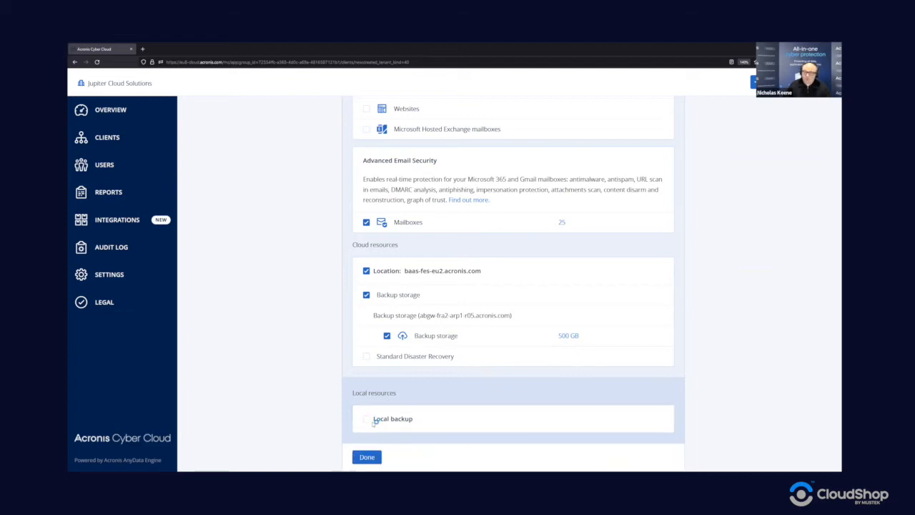
scroll(405, 372, "up", 3)
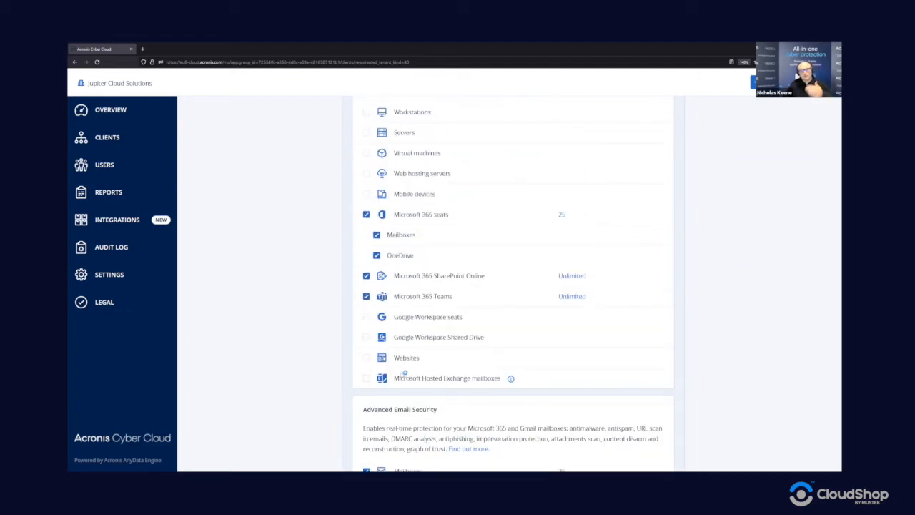
scroll(414, 365, "down", 1)
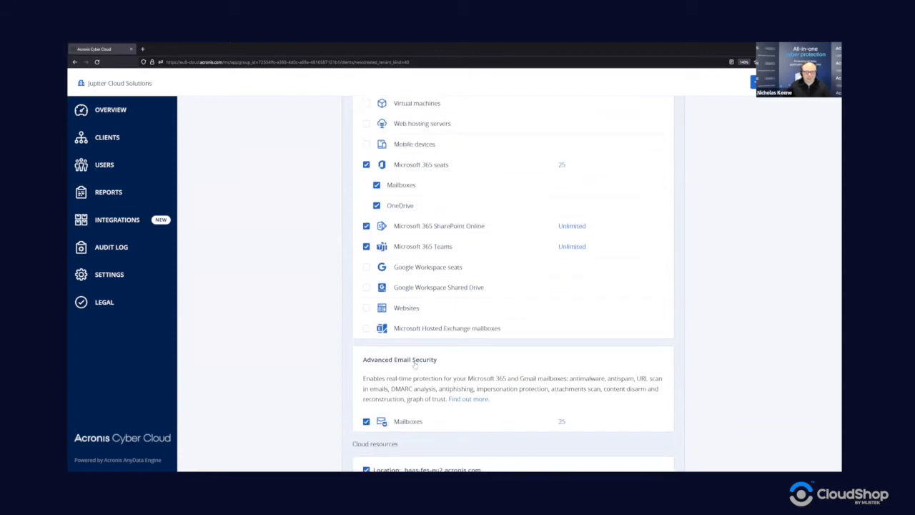
scroll(474, 384, "down", 2)
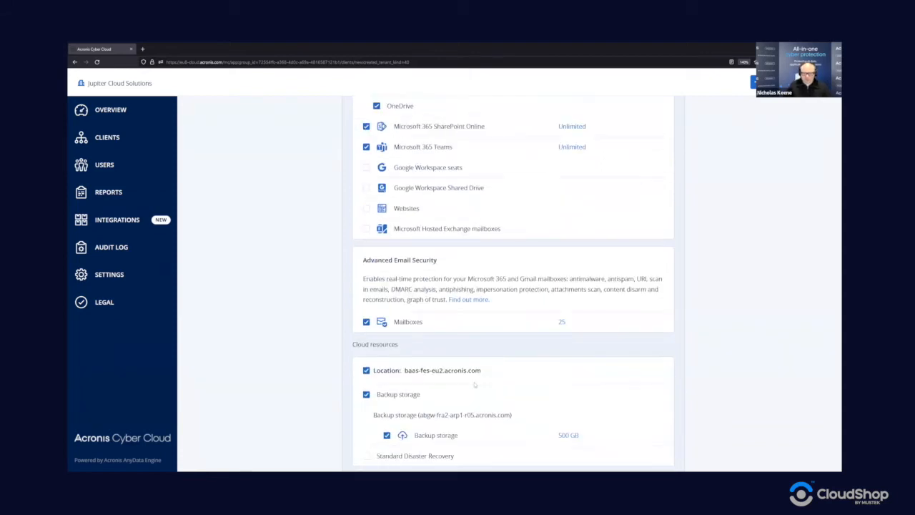
scroll(472, 432, "down", 1)
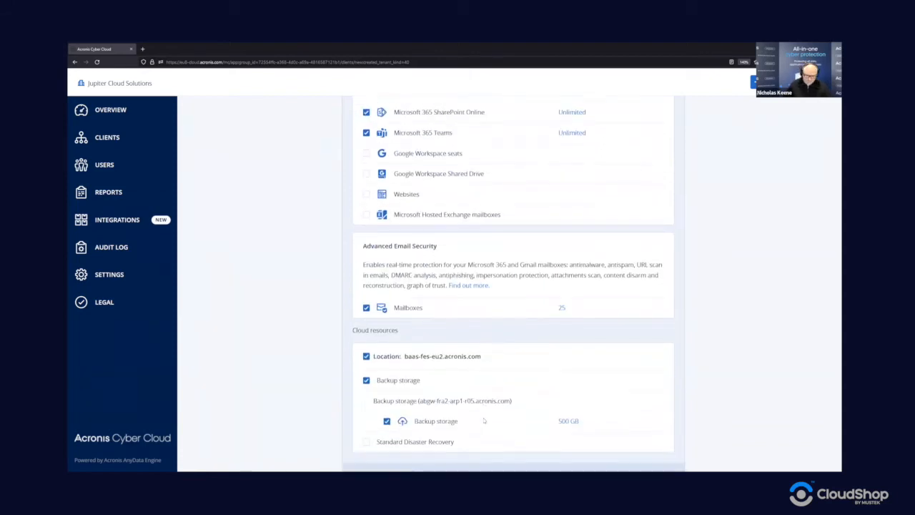
scroll(484, 420, "down", 1)
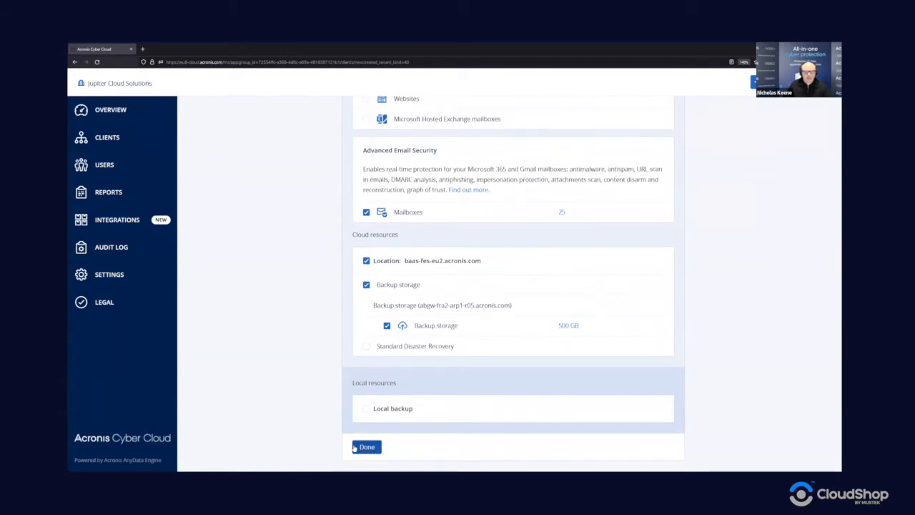
scroll(402, 442, "up", 5)
scroll(404, 431, "up", 3)
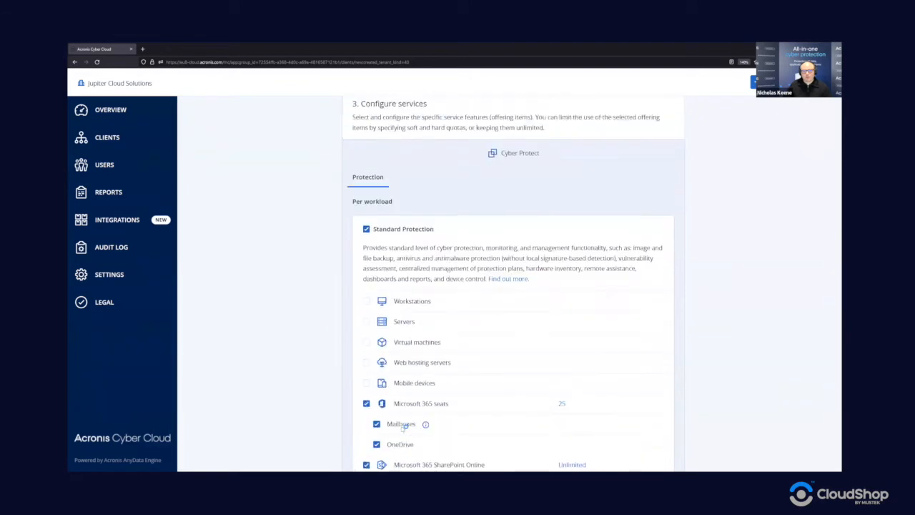
scroll(382, 293, "down", 1)
scroll(460, 355, "down", 6)
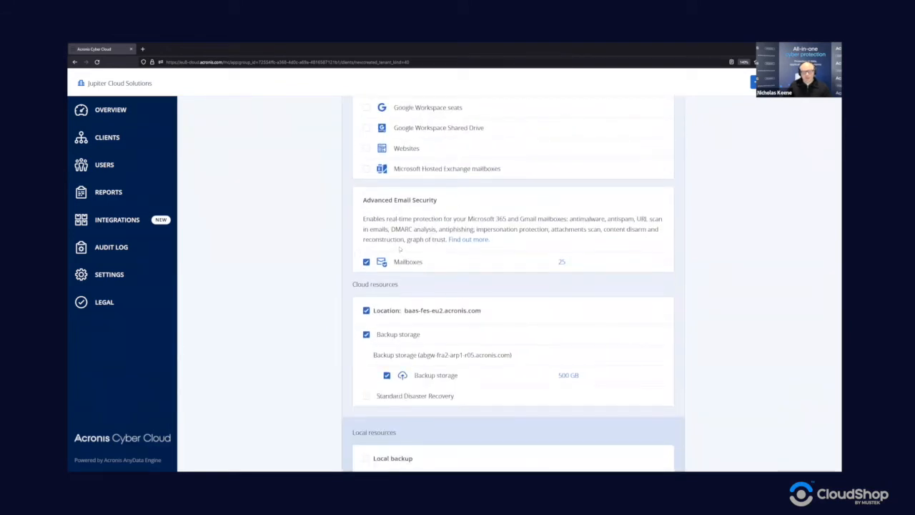
scroll(443, 413, "down", 1)
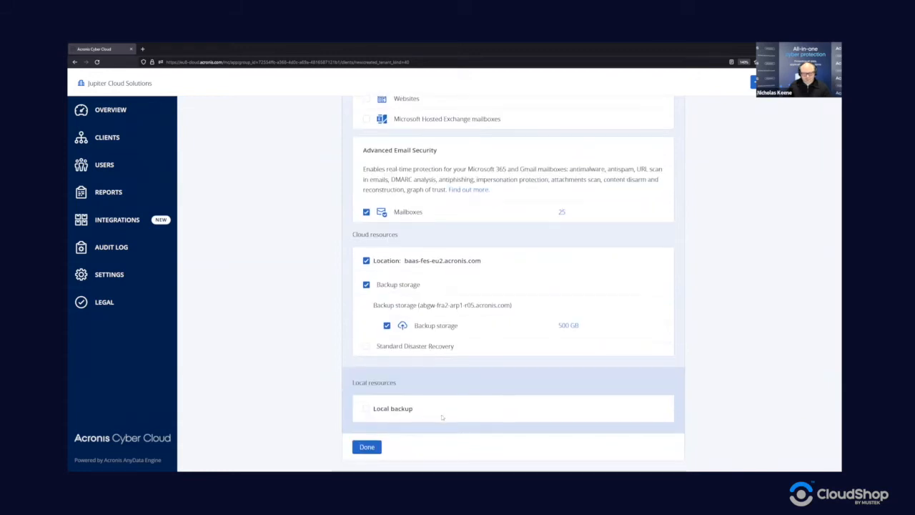
- Create the Email Backup Customer client, then review its Protection quotas and 500 GB backup storage
left_click(367, 447)
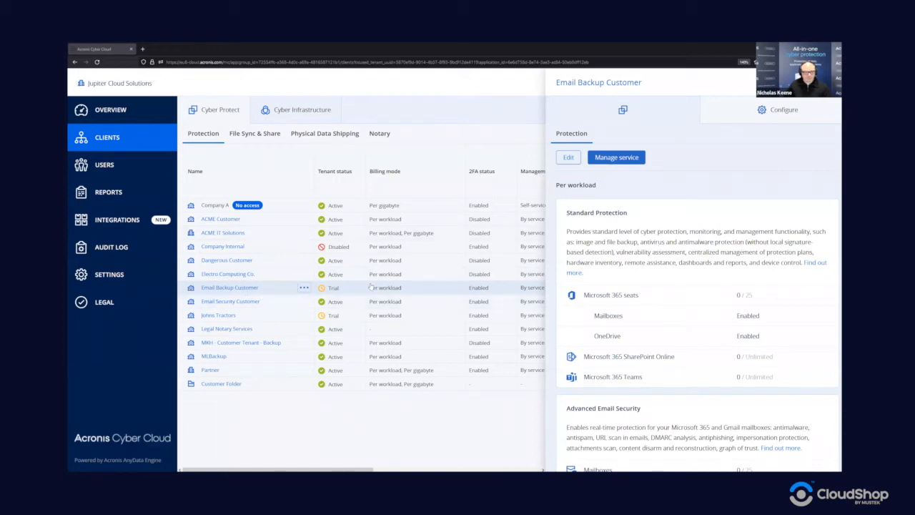
scroll(714, 206, "down", 3)
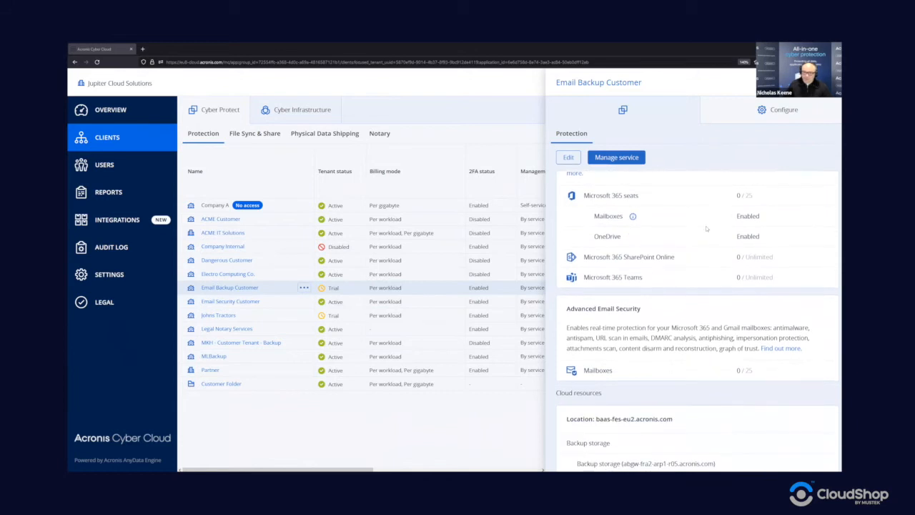
scroll(708, 229, "down", 1)
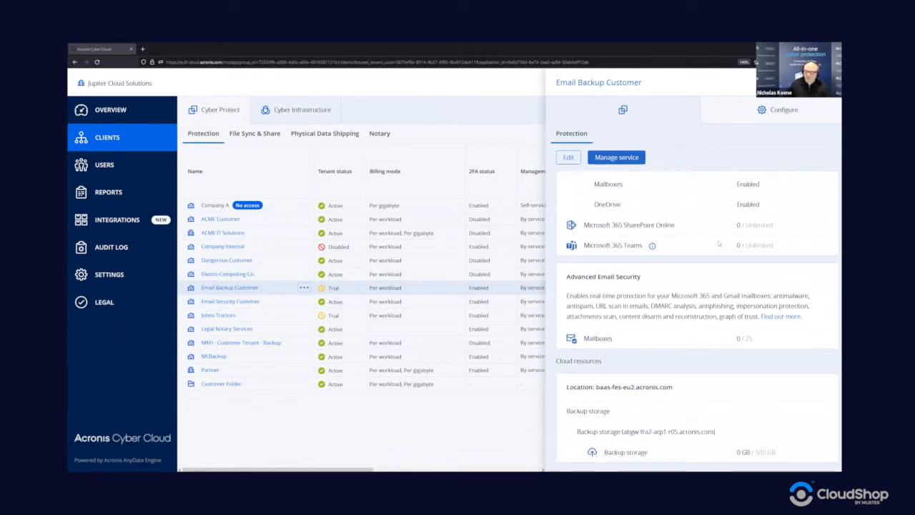
scroll(714, 251, "up", 4)
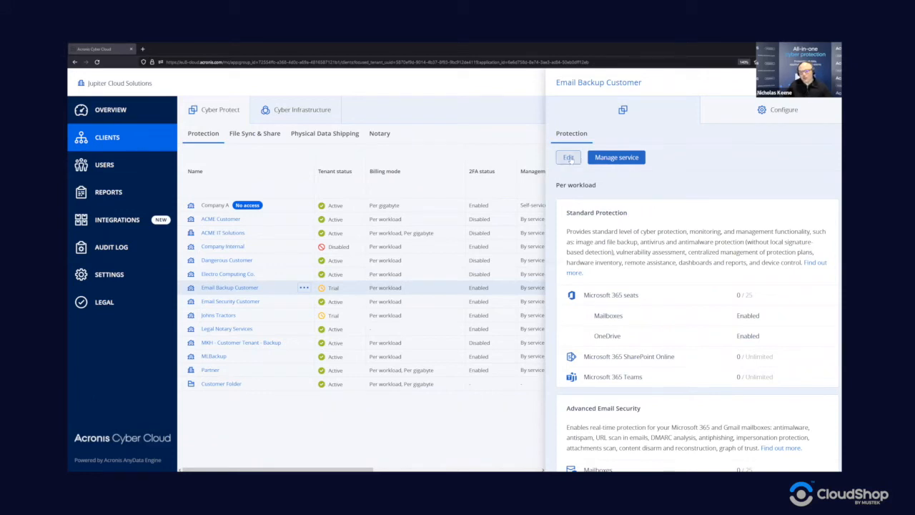
- Edit the client's quotas and raise the Microsoft 365 seats quota from 25 to 30
left_click(568, 157)
scroll(599, 275, "down", 3)
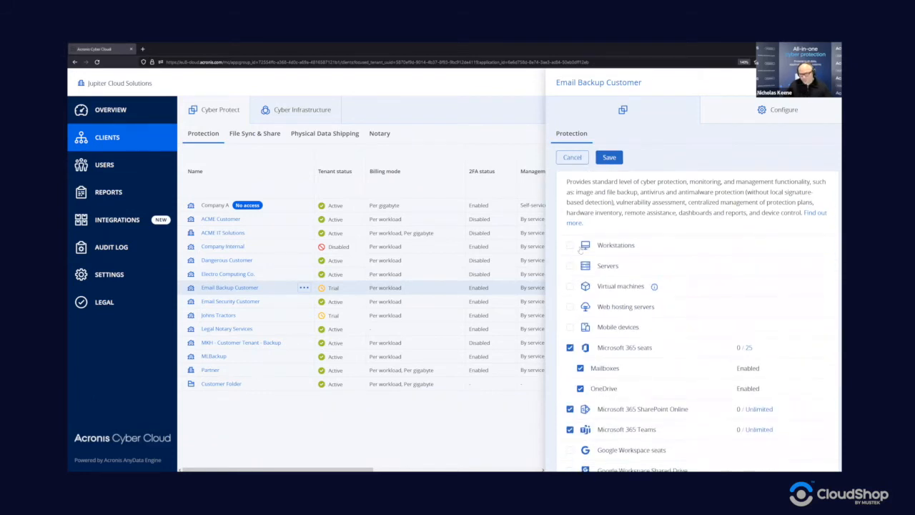
scroll(599, 274, "down", 5)
scroll(599, 274, "up", 3)
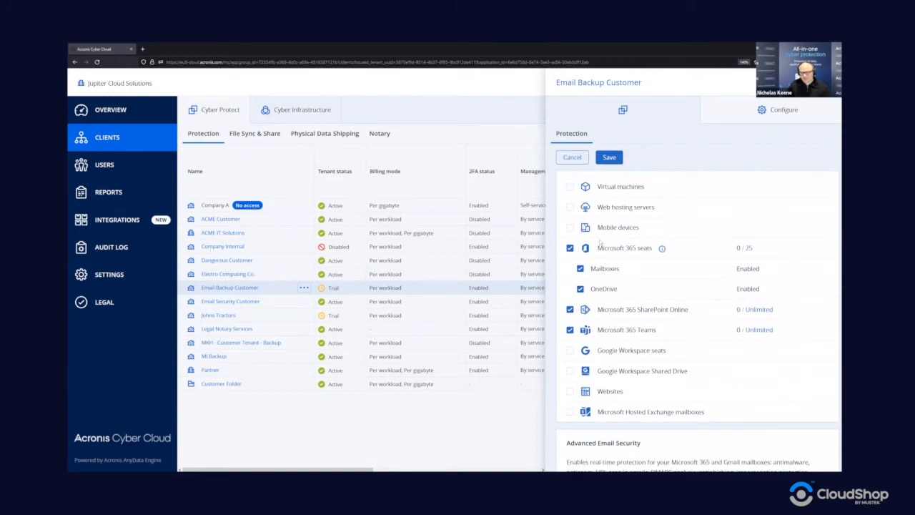
scroll(586, 225, "up", 3)
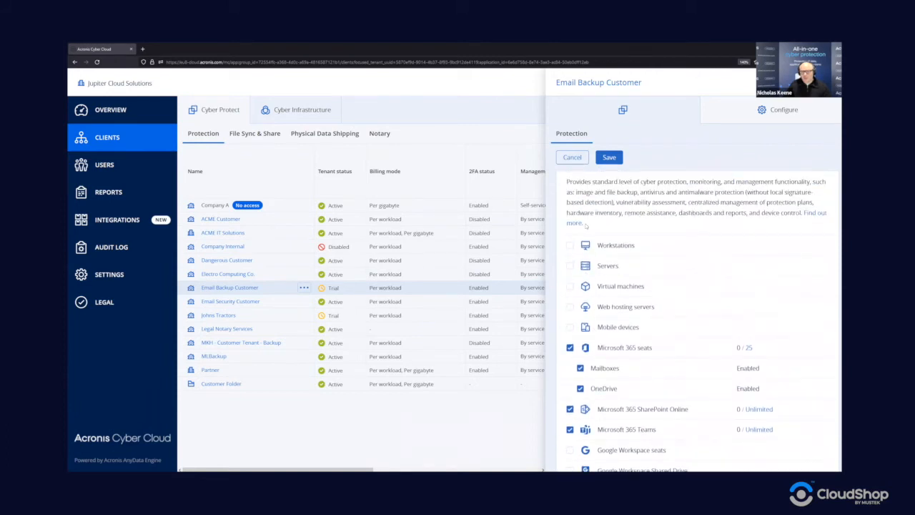
scroll(587, 229, "down", 2)
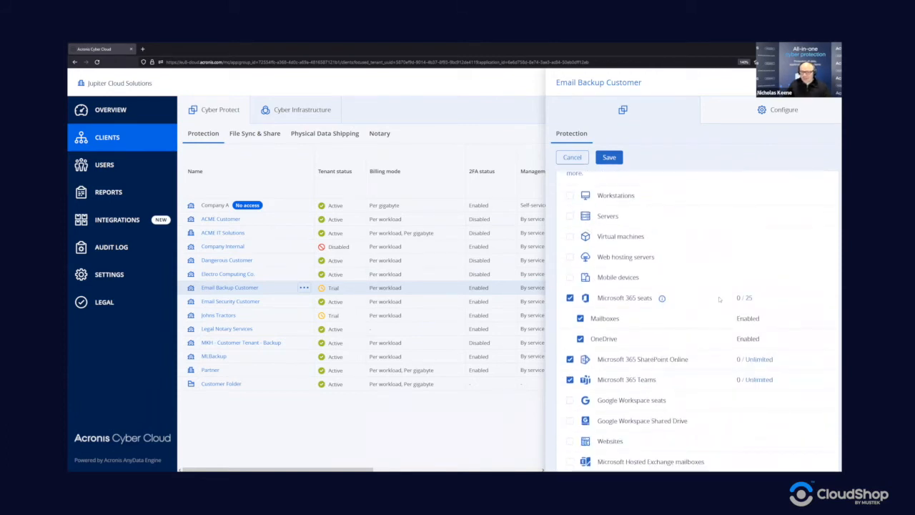
left_click(749, 298)
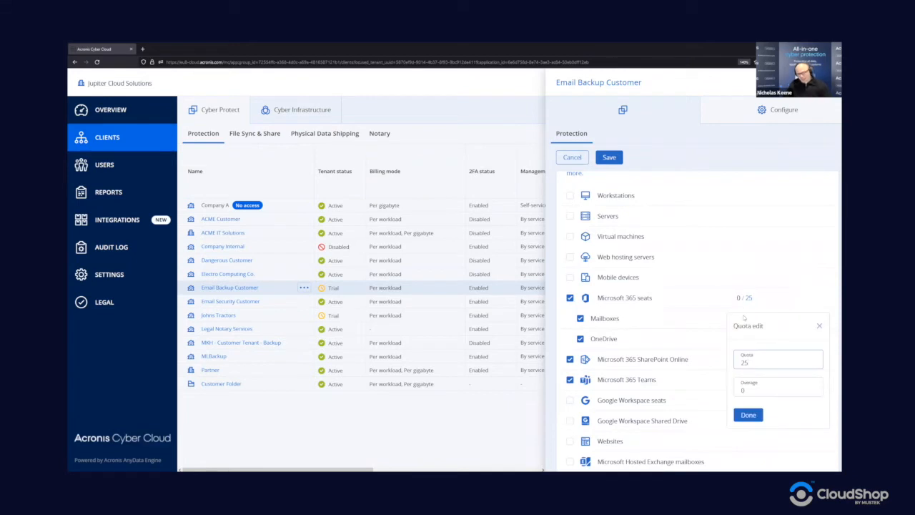
key("BackSpace")
key("BackSpace")
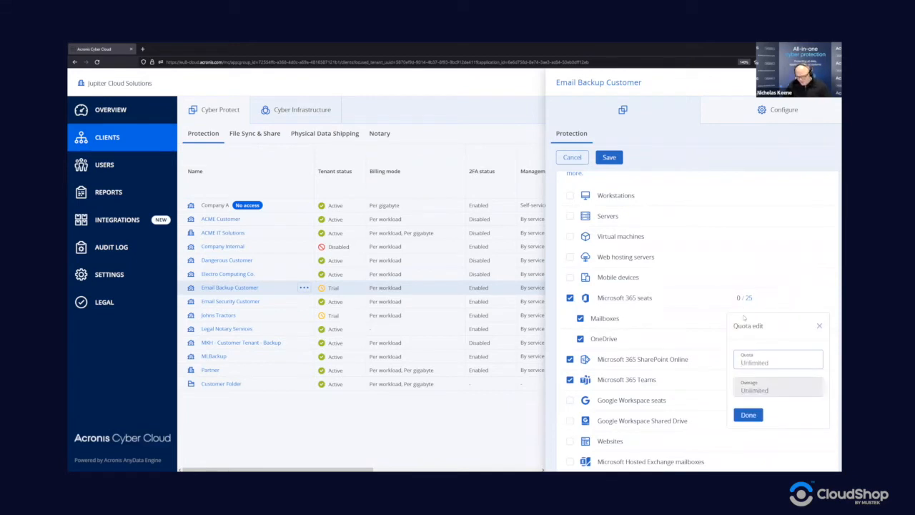
type("30")
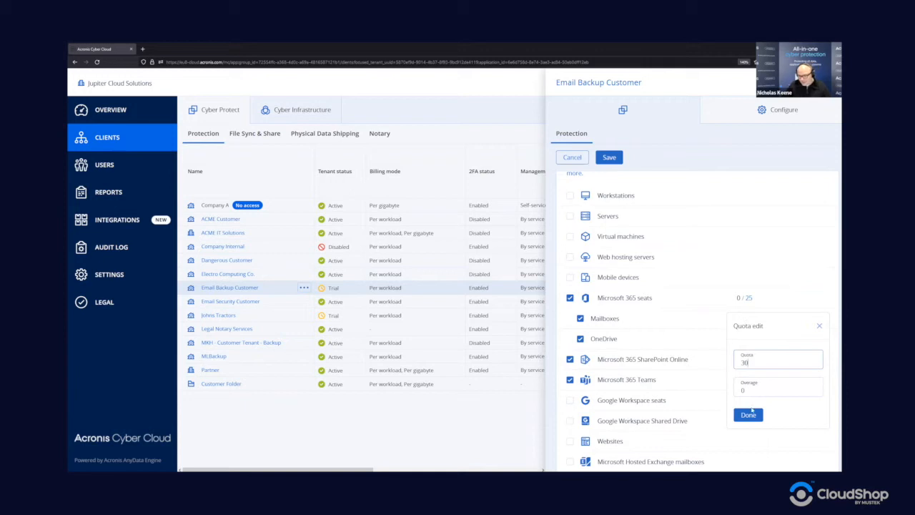
left_click(748, 414)
- Set the protected mailboxes quota to 30 and save the updated quotas
scroll(751, 415, "down", 1)
scroll(750, 416, "down", 3)
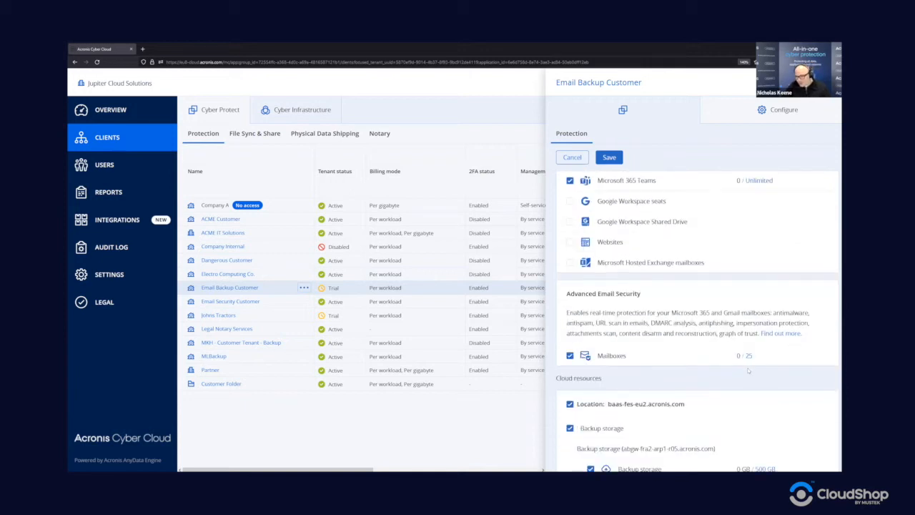
left_click(747, 364)
type("30")
left_click(748, 445)
left_click(602, 158)
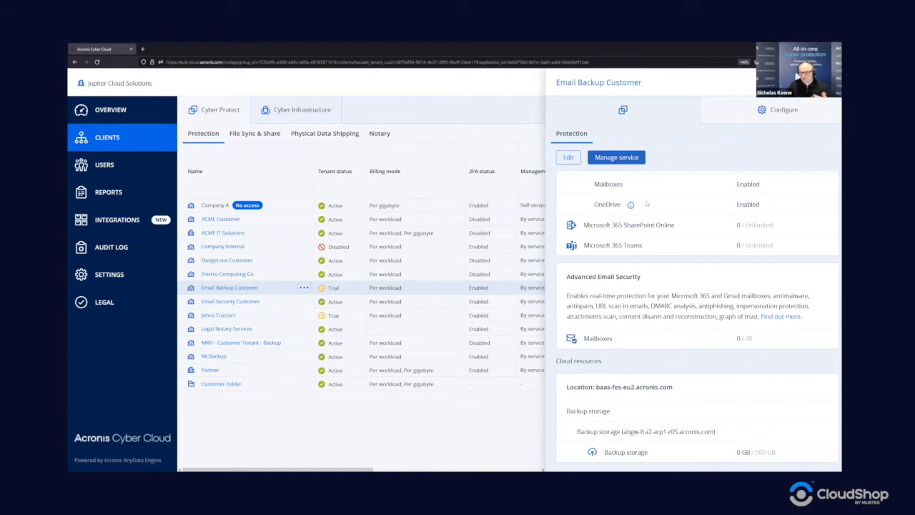
- Review the per-workload billing with Advanced Email Security on the Configure tab, then close the panel
scroll(681, 270, "up", 1)
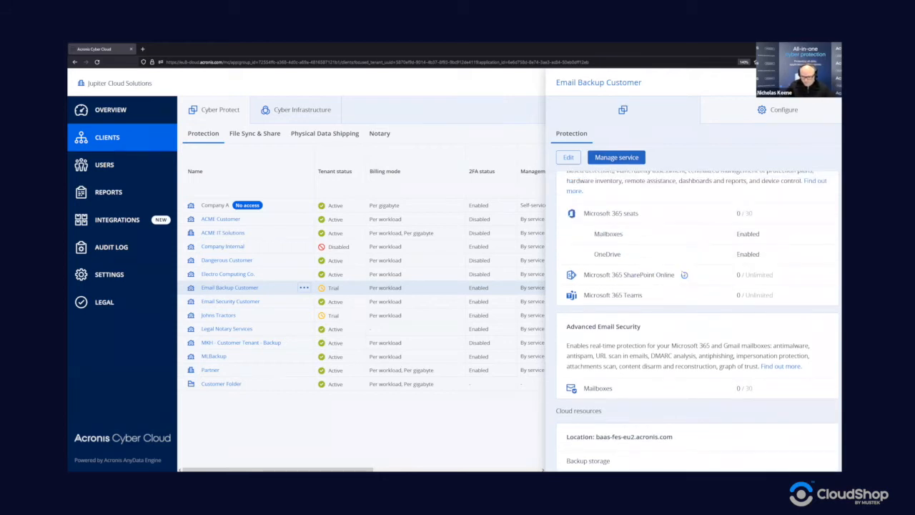
scroll(682, 271, "up", 2)
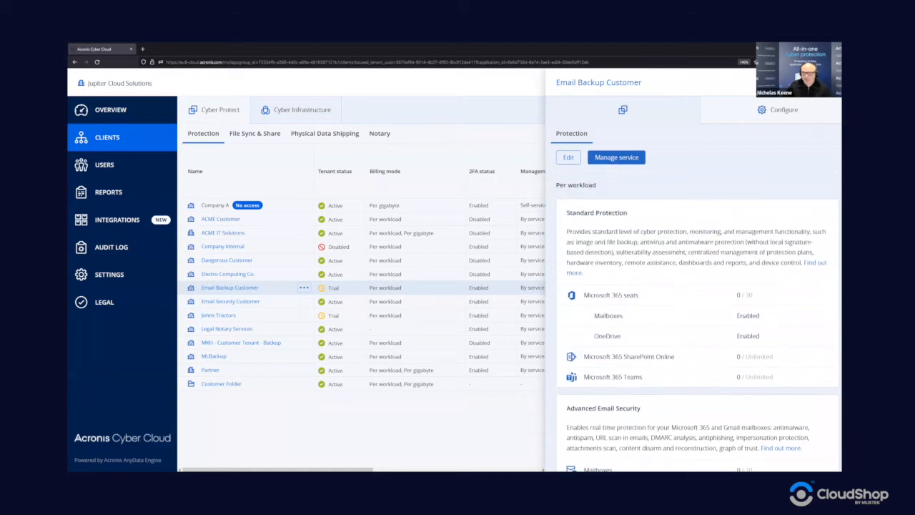
left_click(759, 110)
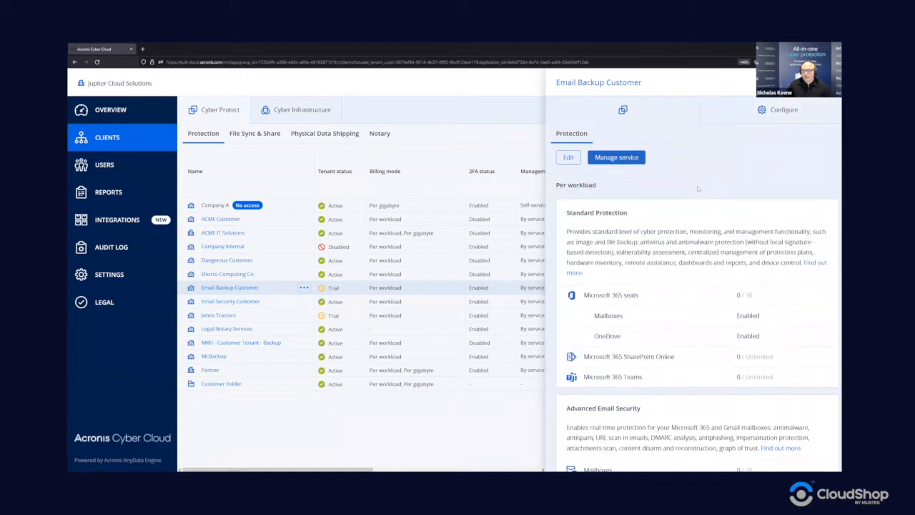
scroll(677, 222, "down", 1)
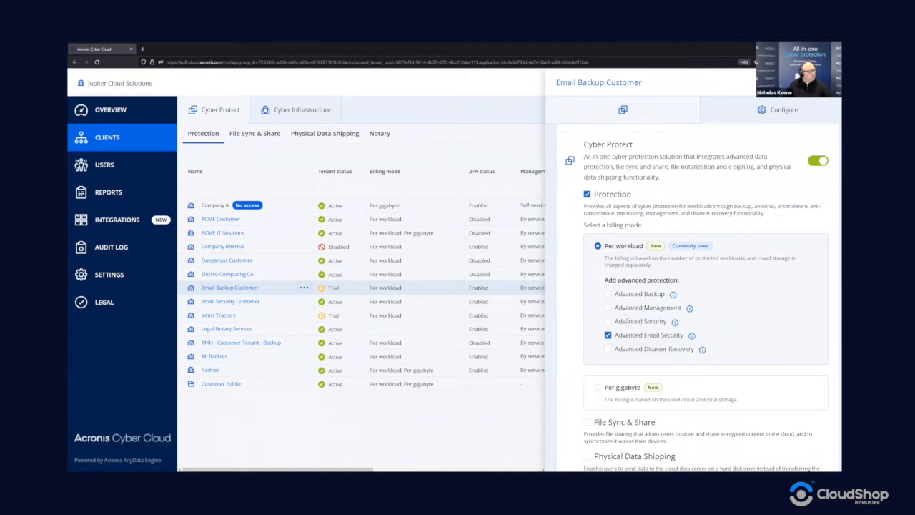
scroll(631, 310, "up", 1)
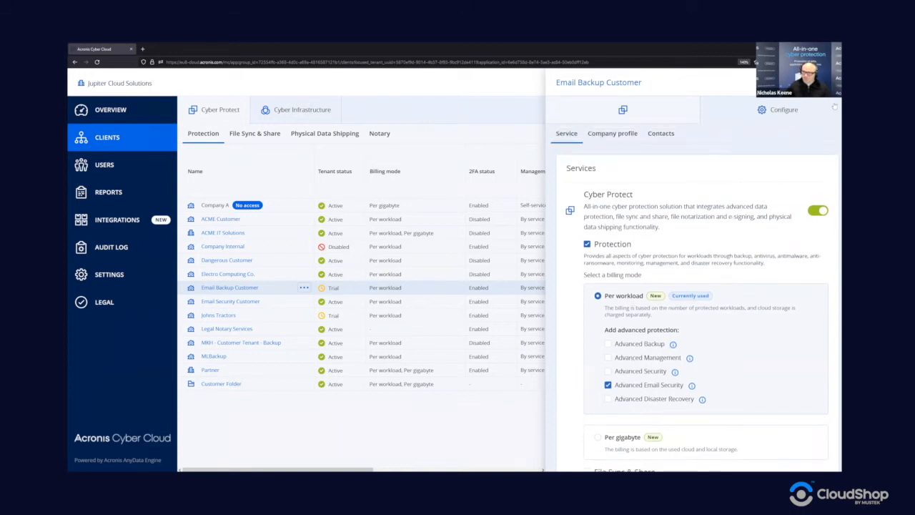
left_click(453, 263)
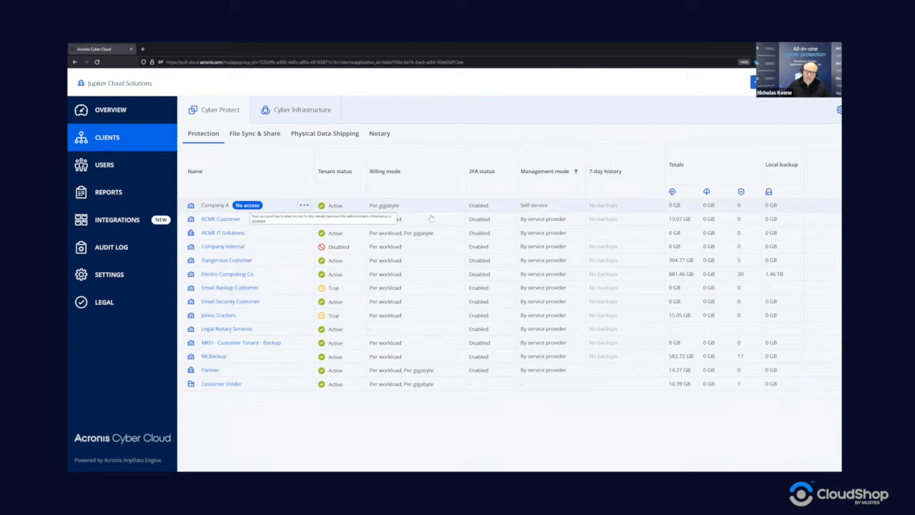
double_click(547, 206)
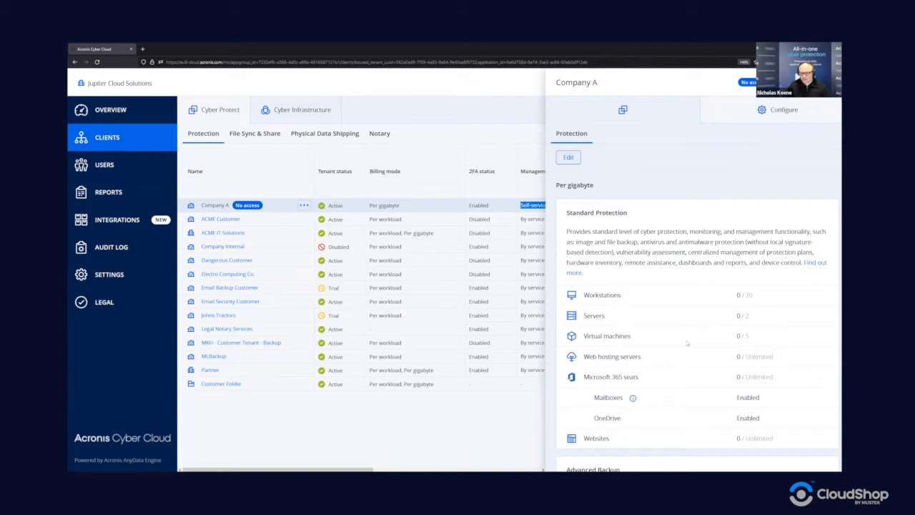
left_click(806, 111)
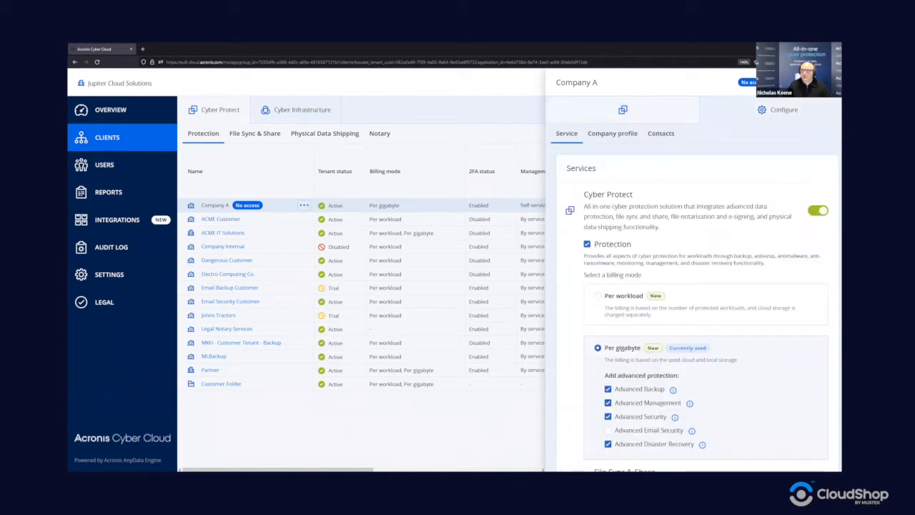
left_click(826, 82)
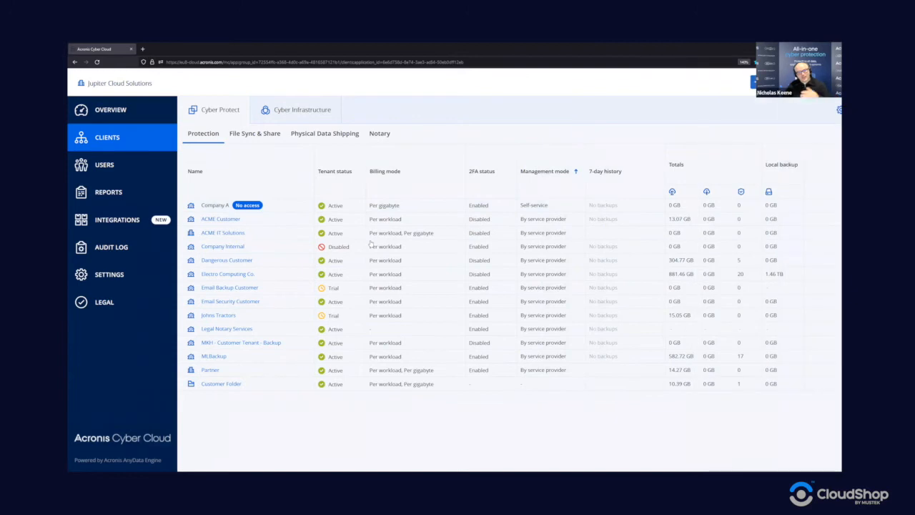
- Enter the Email Backup Customer tenant, view its Usage and Operations, then list its users
left_click(225, 288)
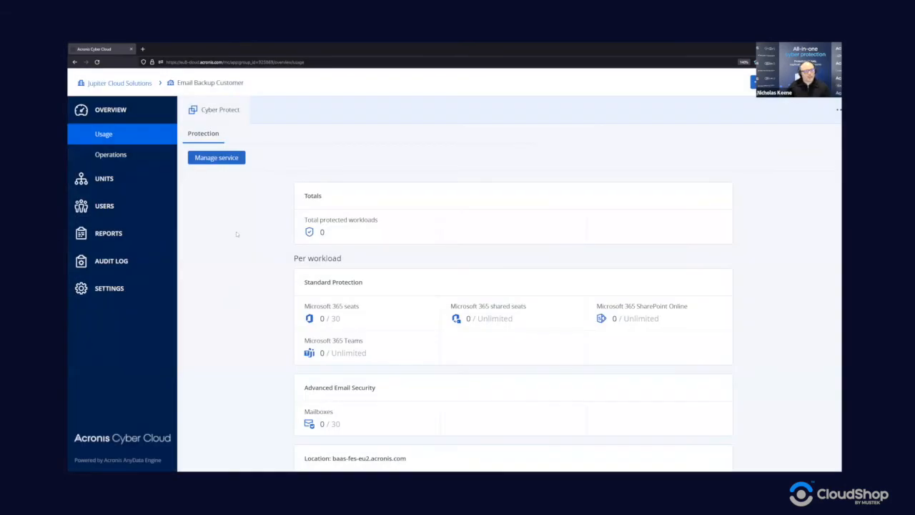
scroll(455, 330, "down", 1)
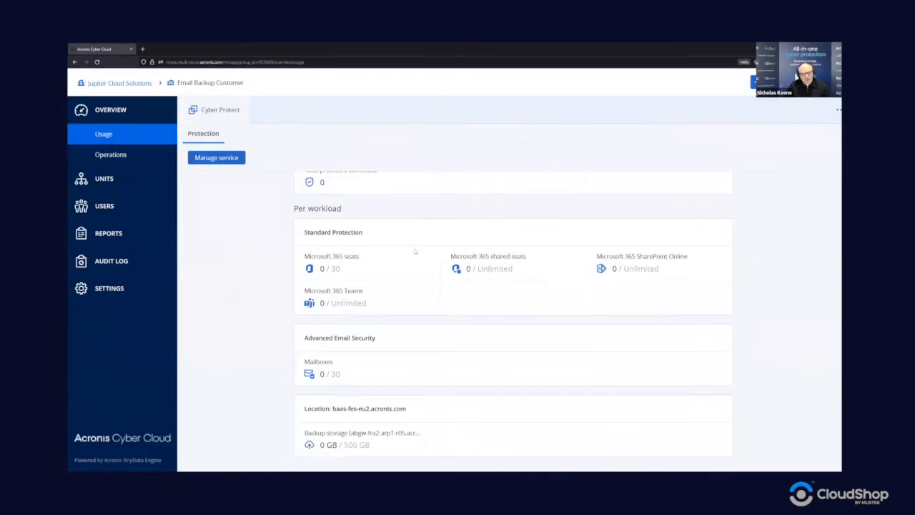
left_click(136, 156)
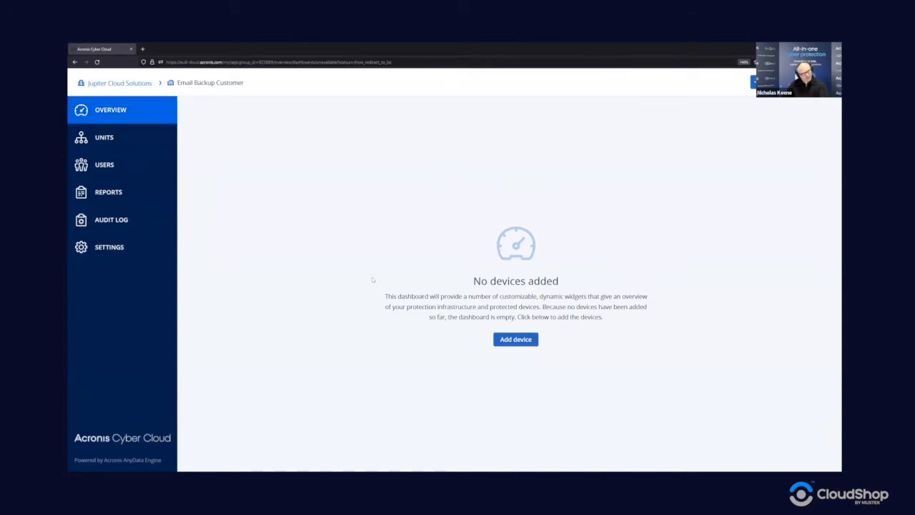
left_click(123, 166)
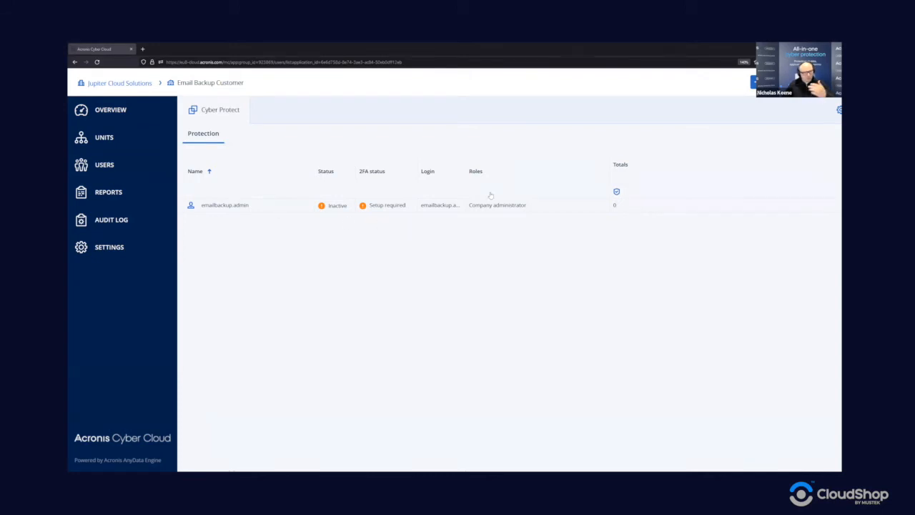
left_click(759, 84)
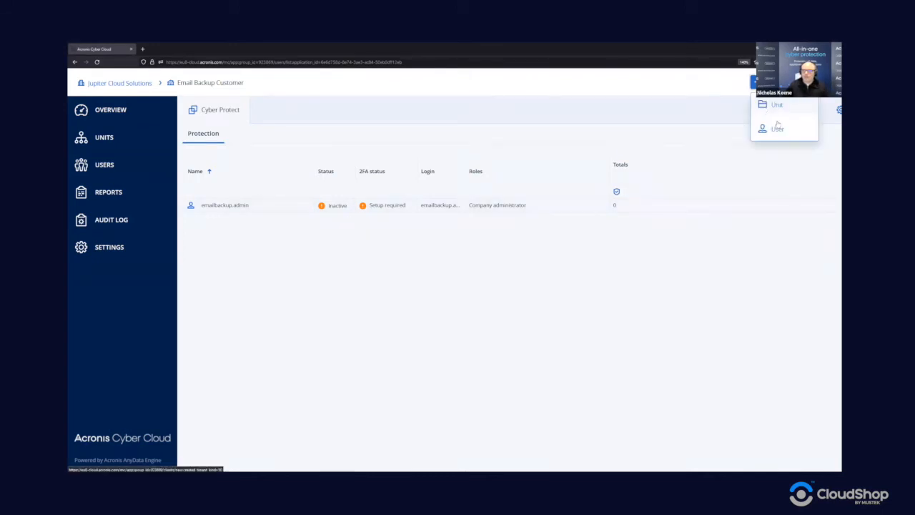
left_click(778, 129)
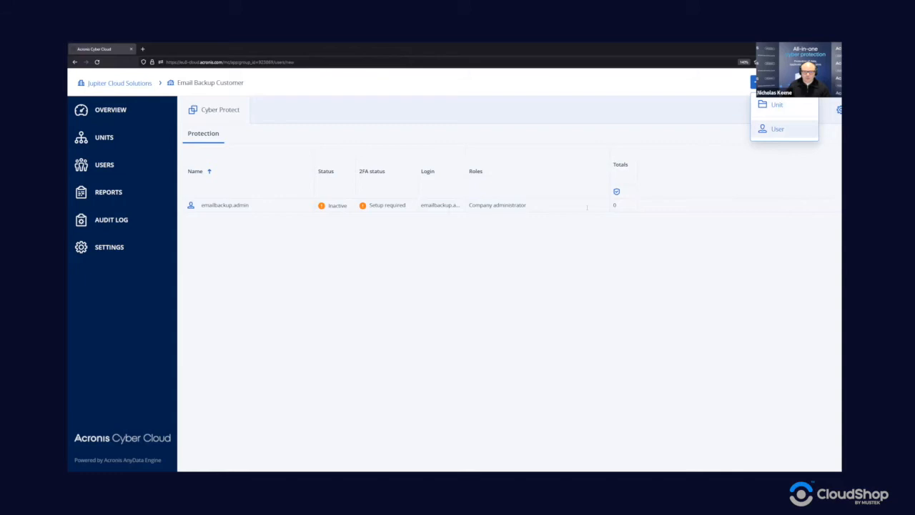
left_click(396, 286)
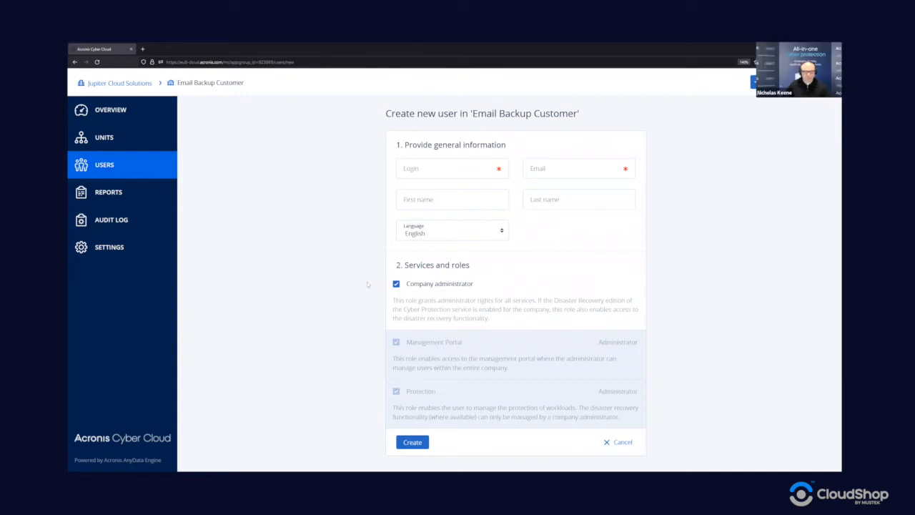
left_click(397, 283)
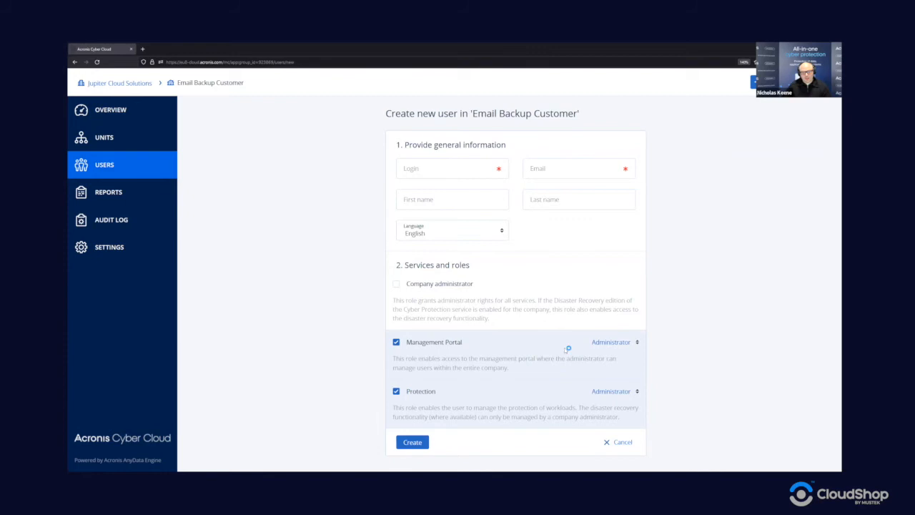
left_click(608, 343)
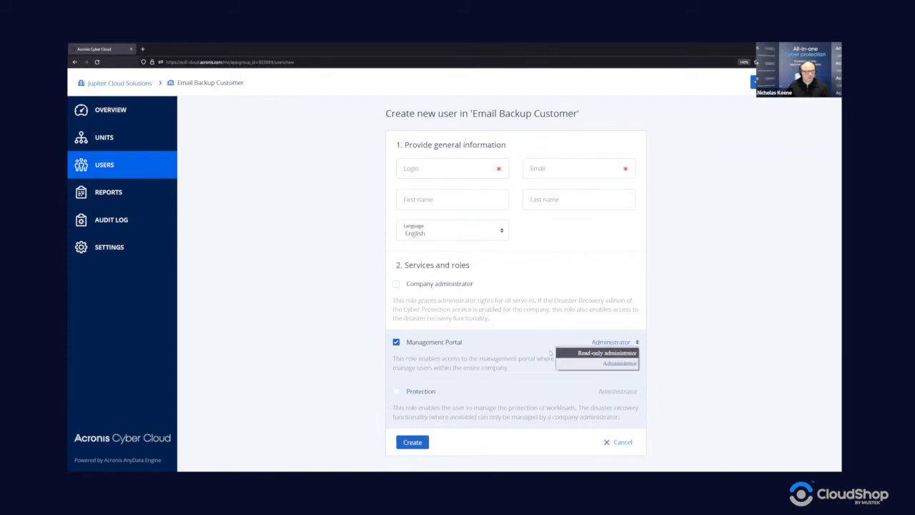
left_click(517, 349)
left_click(426, 393)
left_click(619, 393)
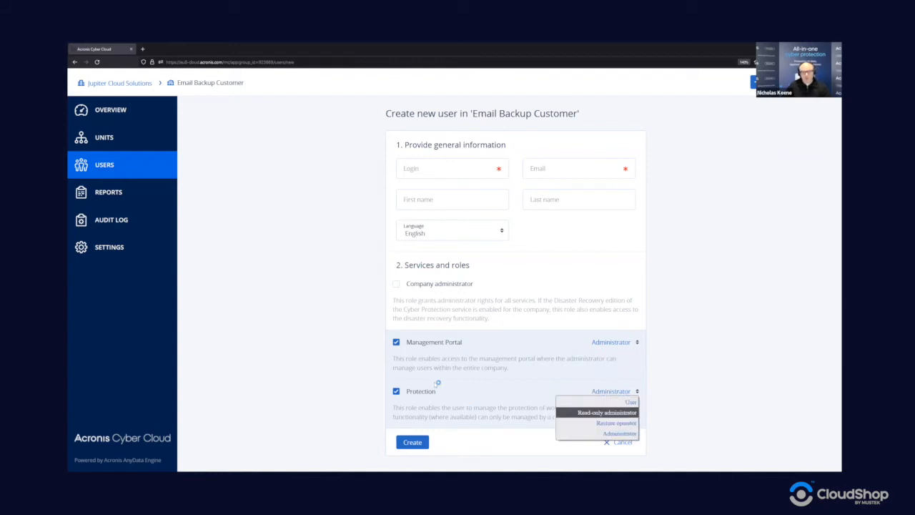
left_click(397, 341)
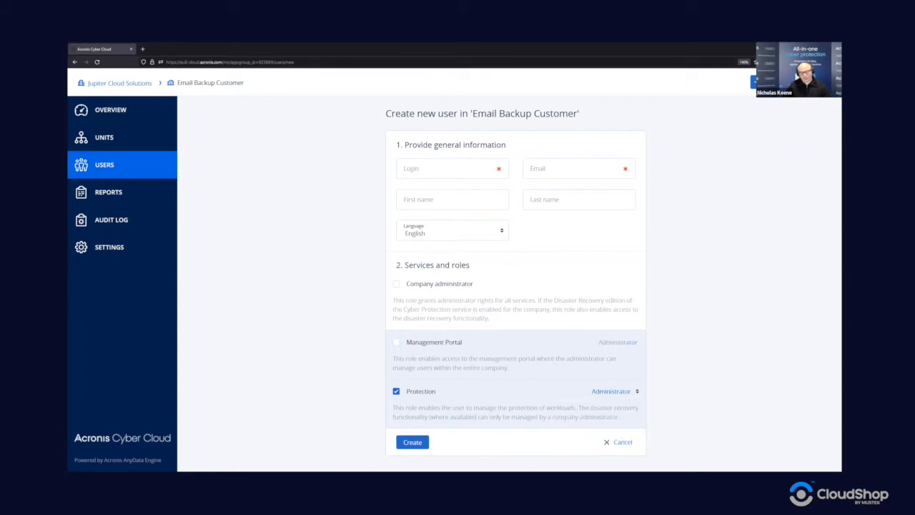
left_click(619, 442)
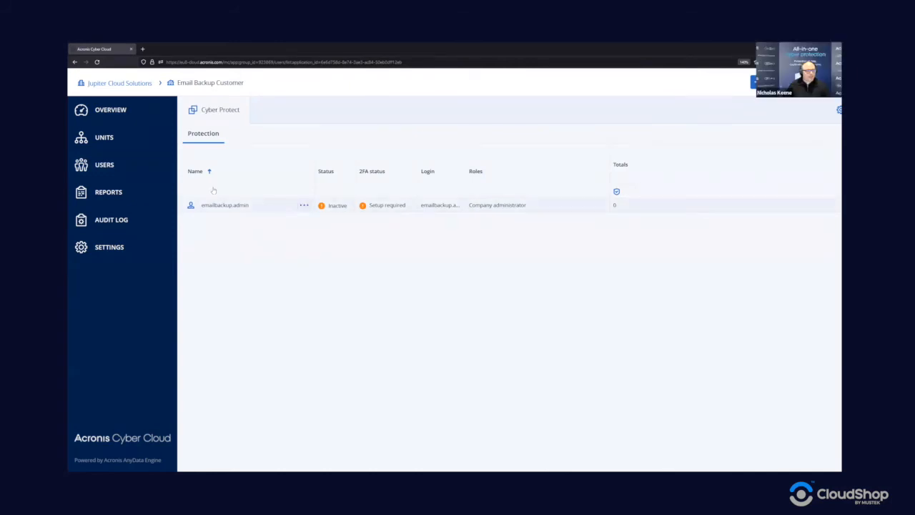
- From the tenant's Overview, launch the Cyber Protect console via Manage service
left_click(123, 109)
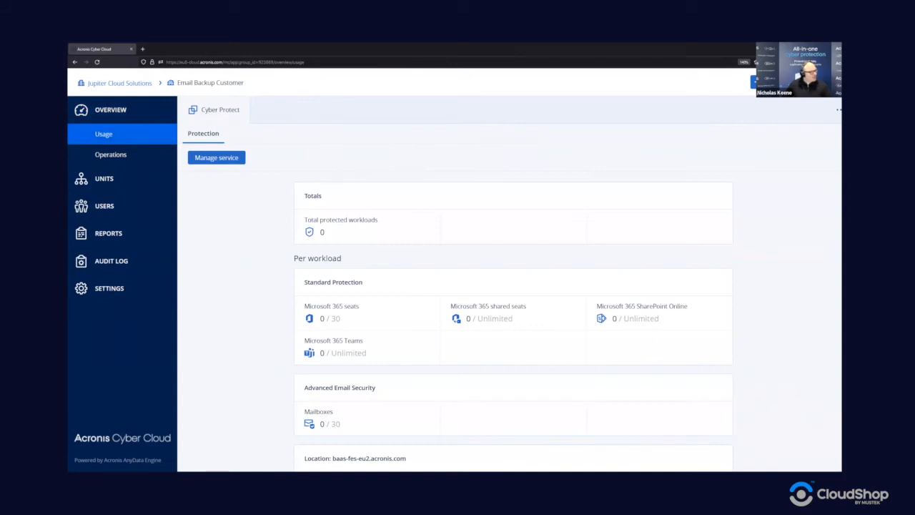
left_click(227, 159)
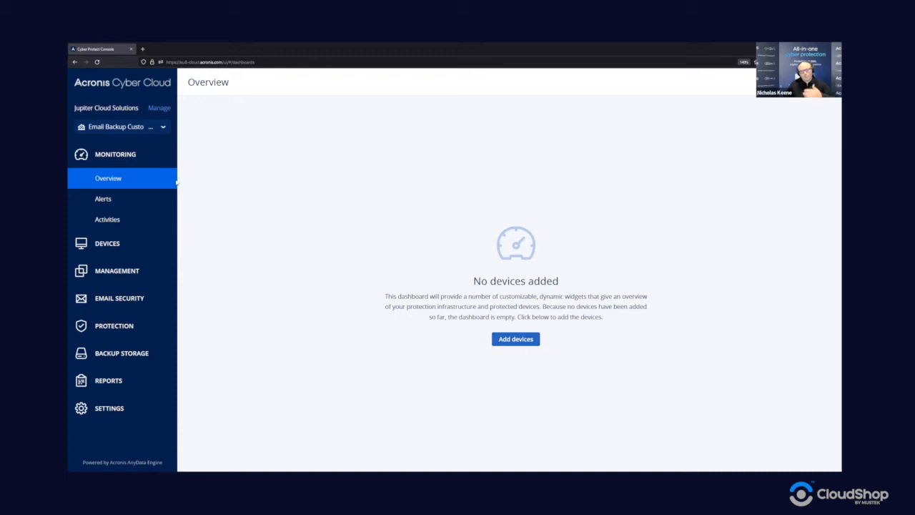
left_click(510, 341)
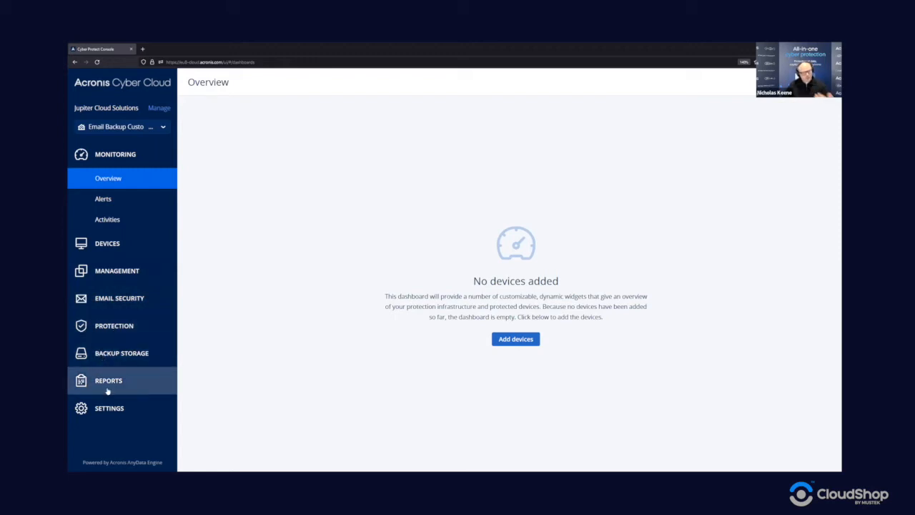
left_click(162, 130)
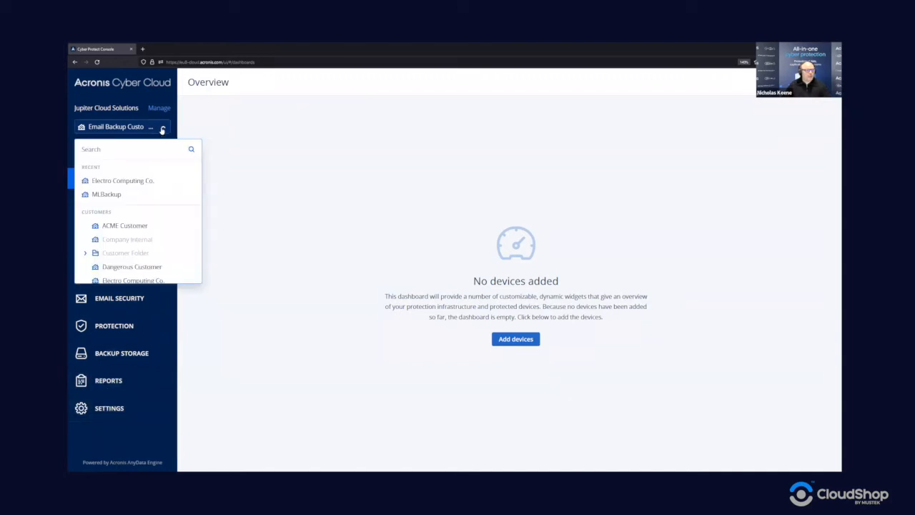
scroll(132, 251, "down", 3)
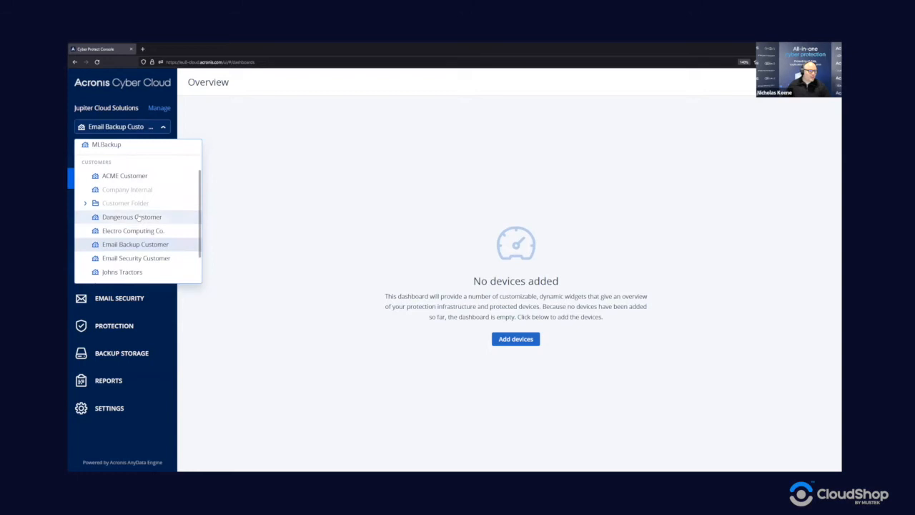
scroll(131, 274, "up", 3)
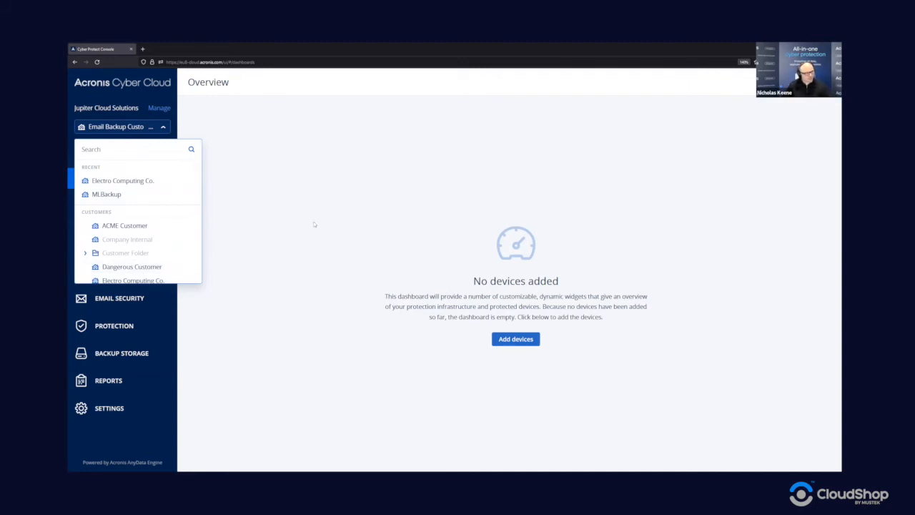
left_click(163, 126)
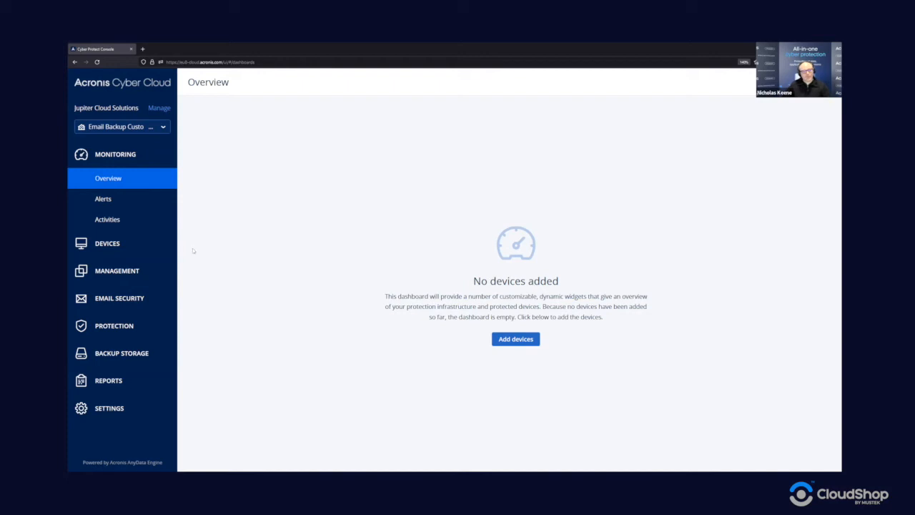
- Add a device and choose Microsoft 365 Business under Applications
left_click(505, 342)
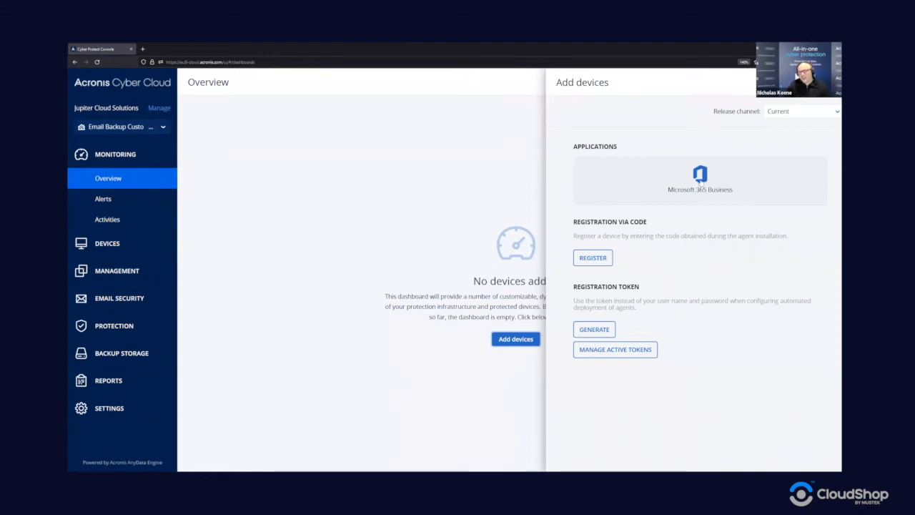
left_click(700, 179)
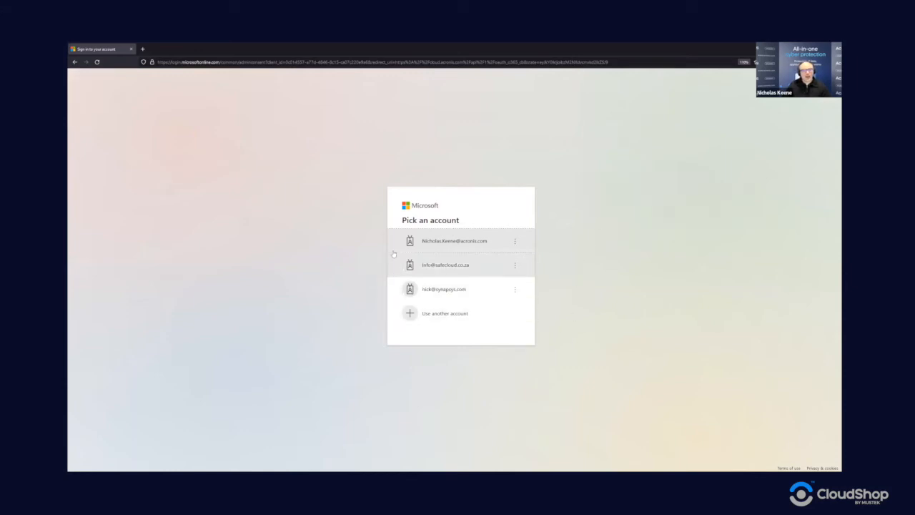
- Sign in with the organisation's admin Microsoft account and accept the Backup Service permissions
left_click(437, 314)
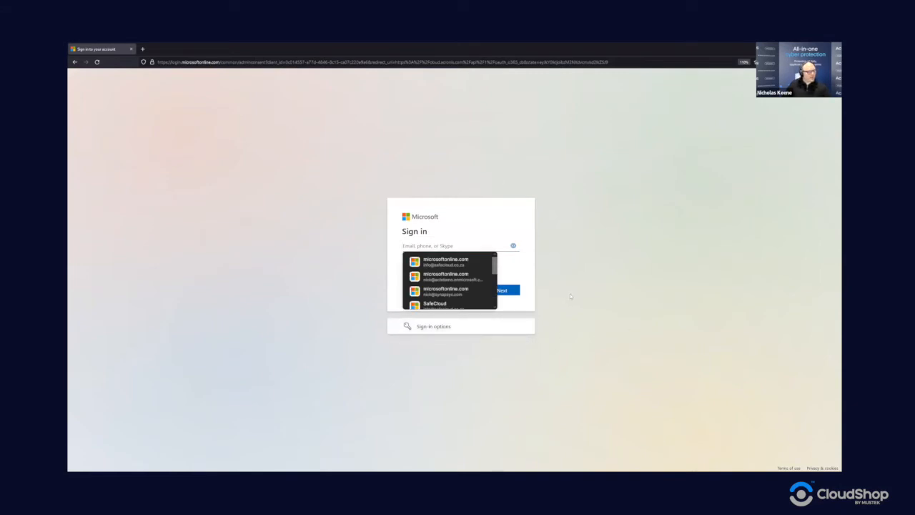
left_click(451, 263)
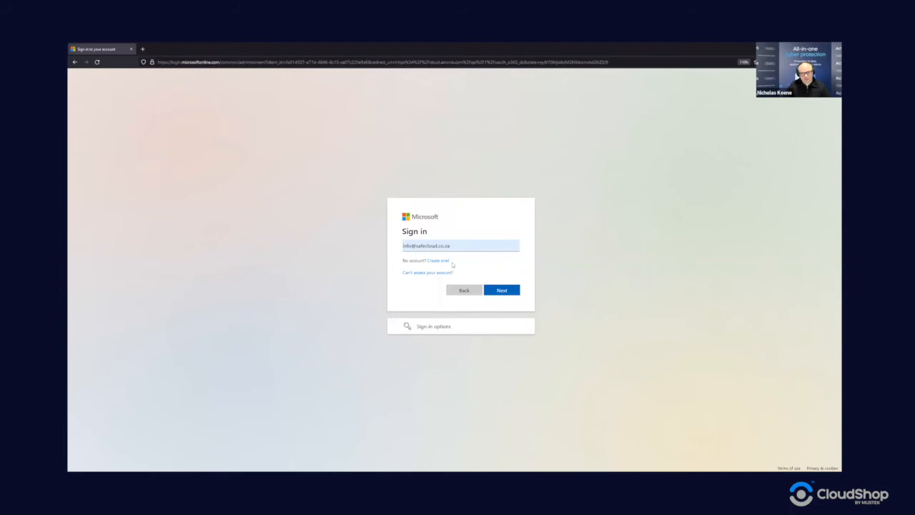
left_click(504, 291)
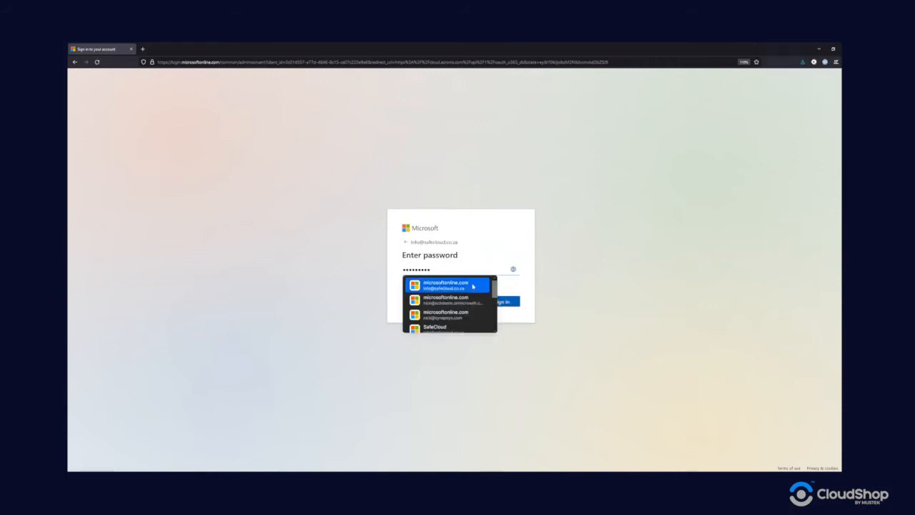
left_click(466, 285)
left_click(516, 302)
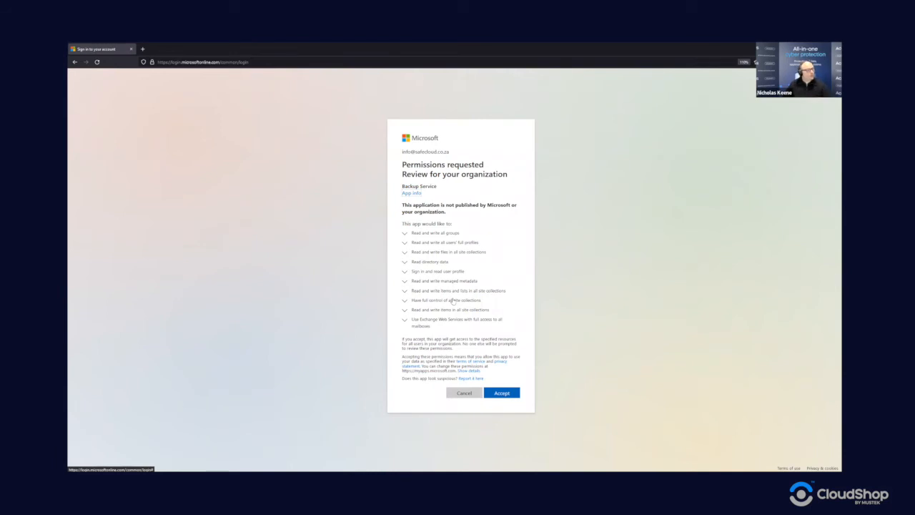
left_click(504, 393)
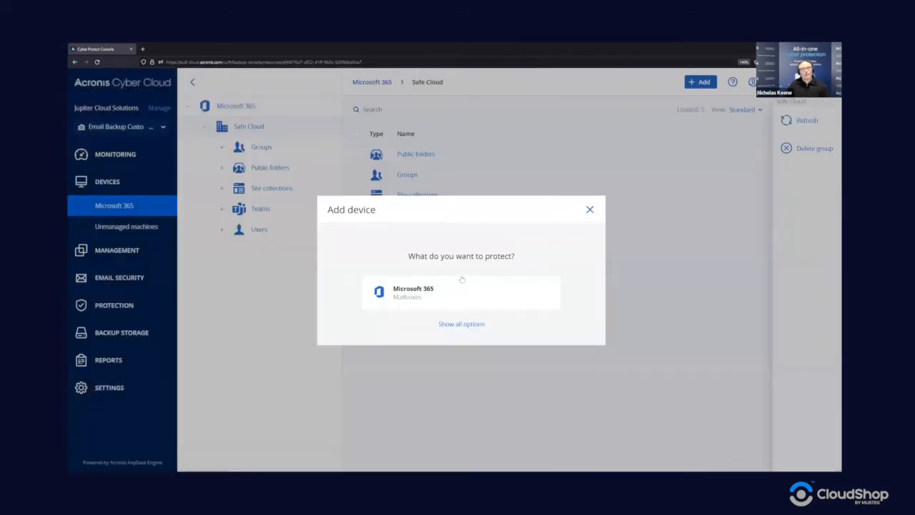
- Close the Add device dialog to reveal the Safe Cloud Microsoft 365 organisation tree
left_click(589, 210)
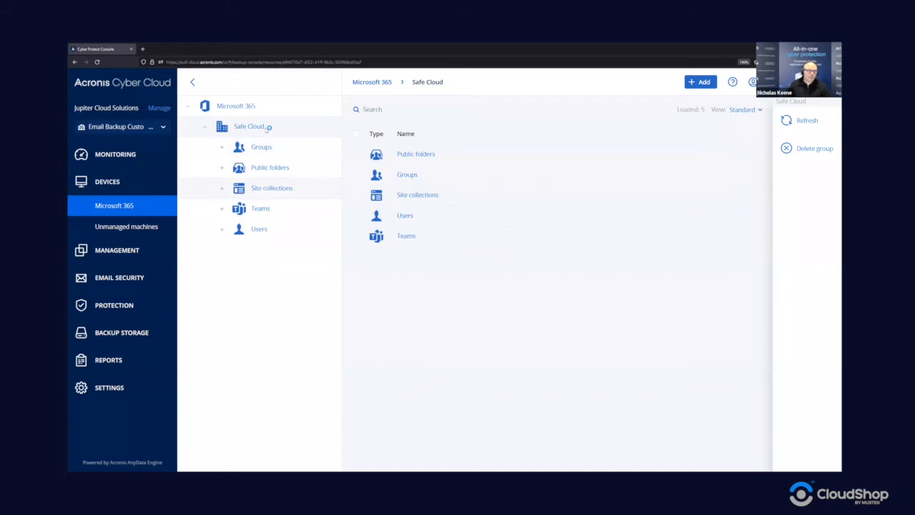
- Browse the Safe Cloud groups, public folders and site collections, listing all of each
left_click(269, 152)
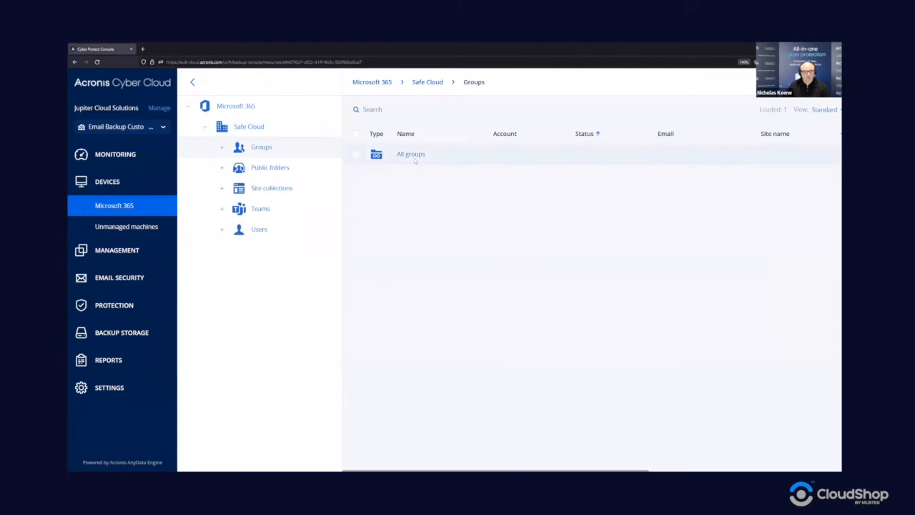
left_click(221, 147)
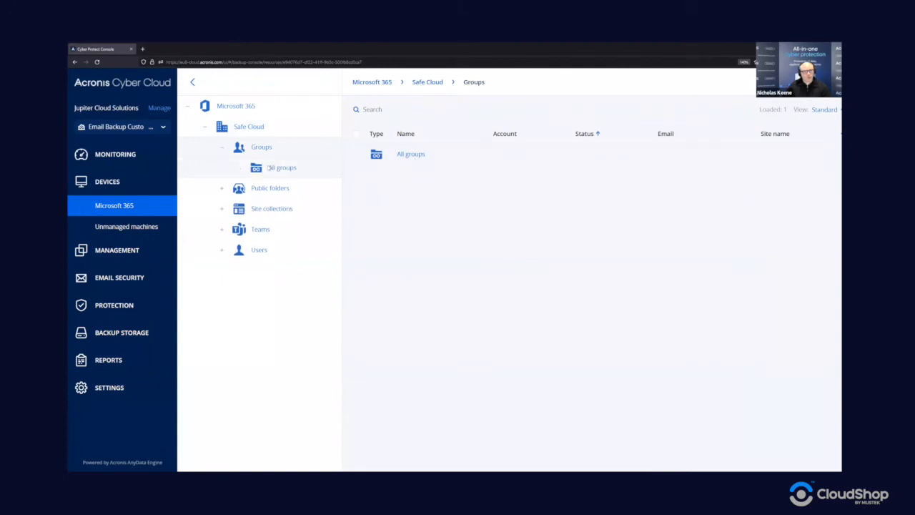
left_click(411, 155)
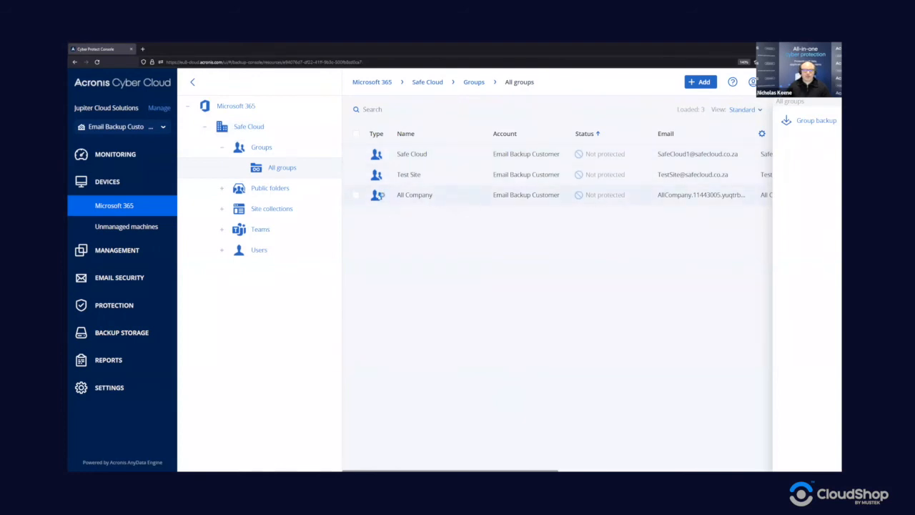
left_click(222, 188)
left_click(278, 209)
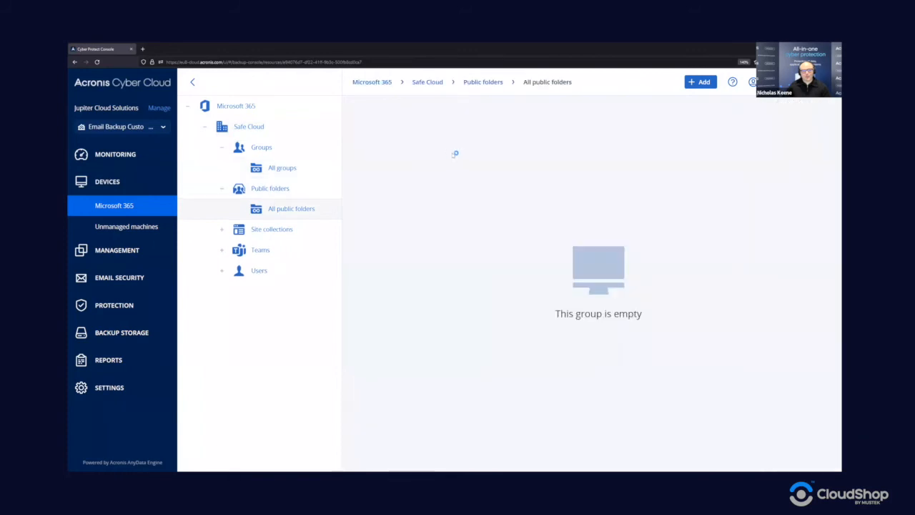
left_click(253, 232)
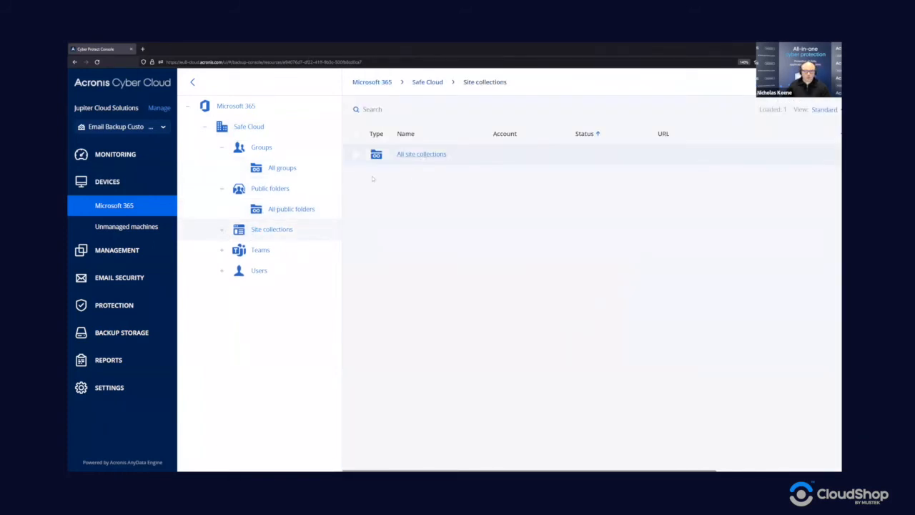
left_click(221, 230)
left_click(312, 248)
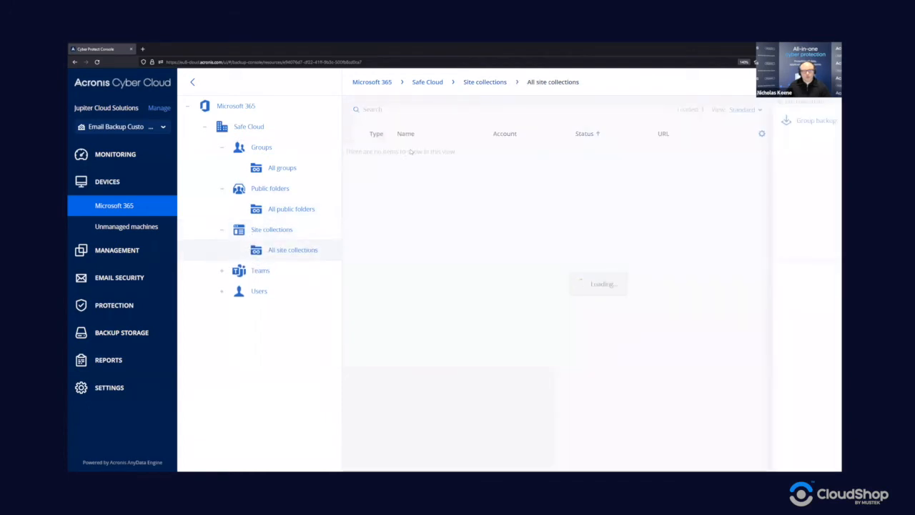
- Expand Teams and Users to list all teams and all four Microsoft 365 users
left_click(222, 270)
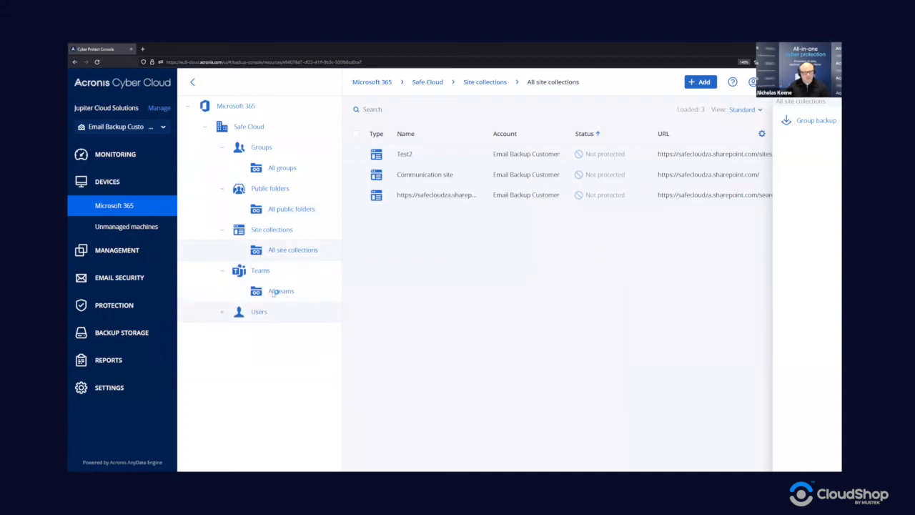
left_click(284, 293)
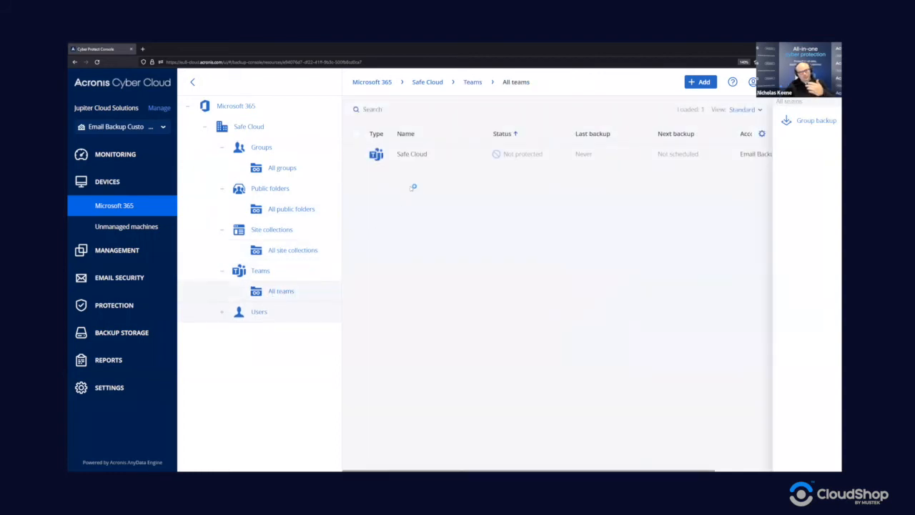
left_click(222, 313)
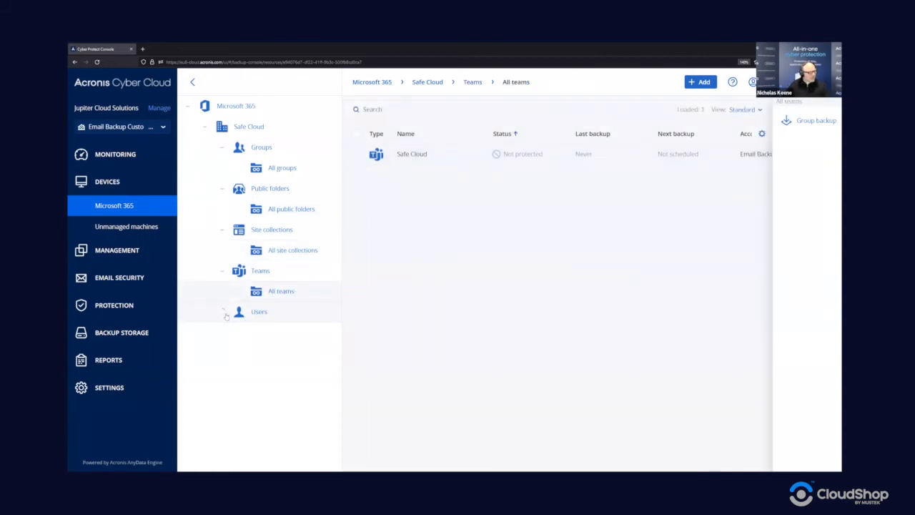
left_click(280, 334)
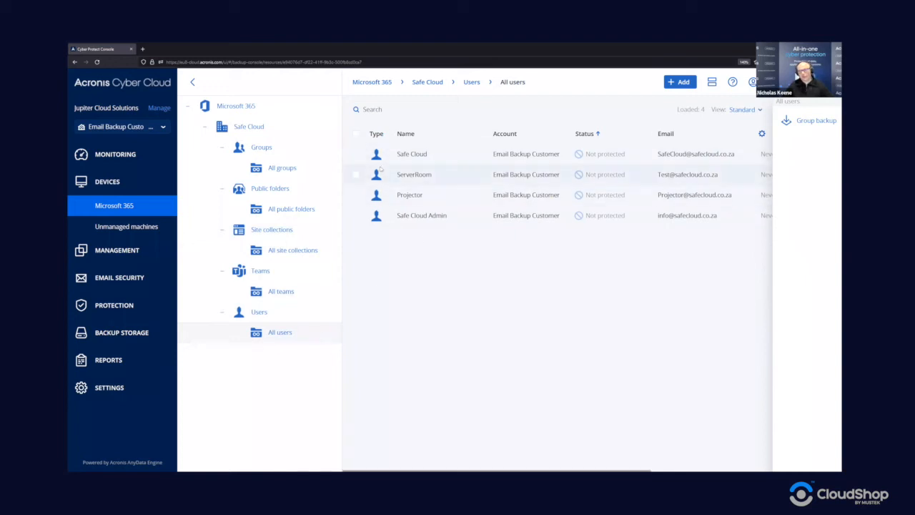
- Select all four users, then move up to the Users node and select the All users group entry
left_click(466, 159)
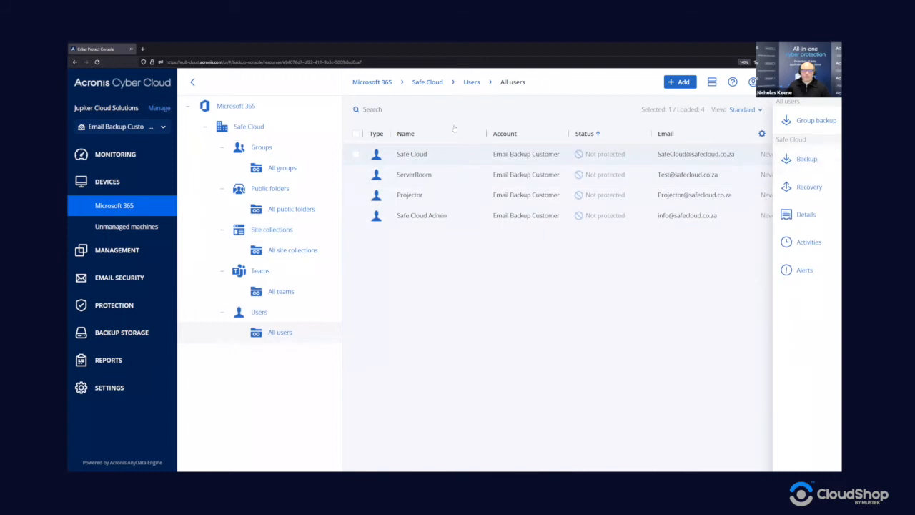
left_click(357, 134)
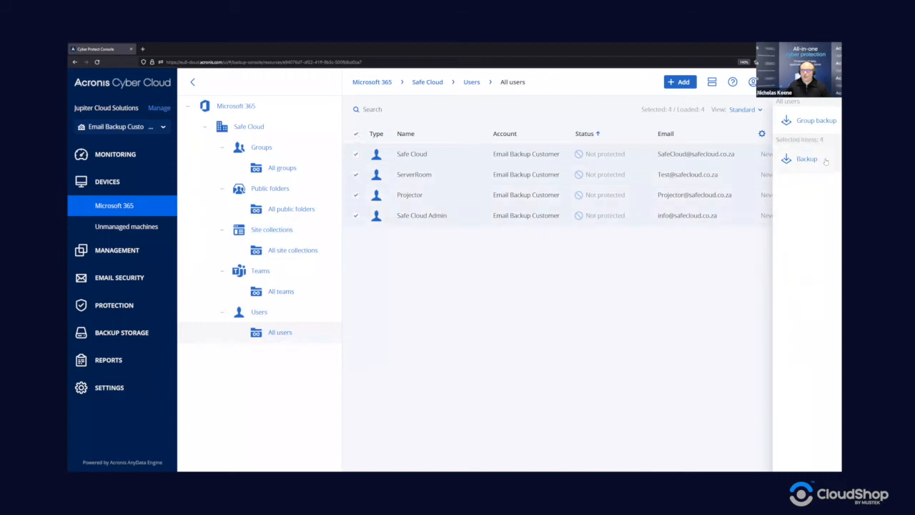
left_click(266, 312)
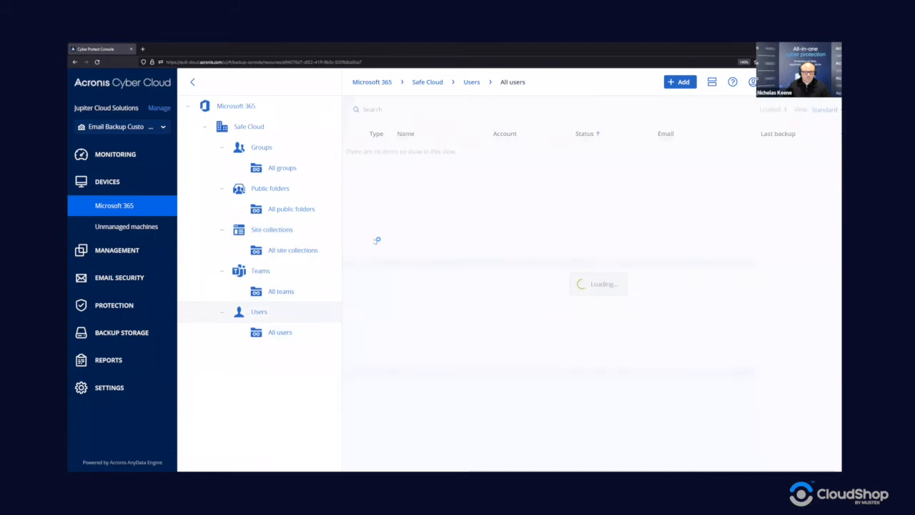
left_click(453, 155)
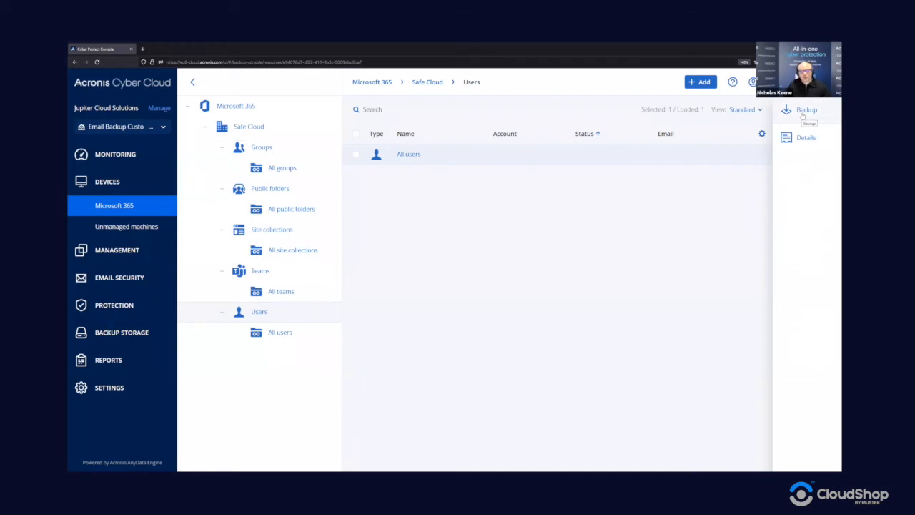
- Start an All users plan backing up Microsoft 365 mailboxes and trim ' (1)' from its name
left_click(802, 113)
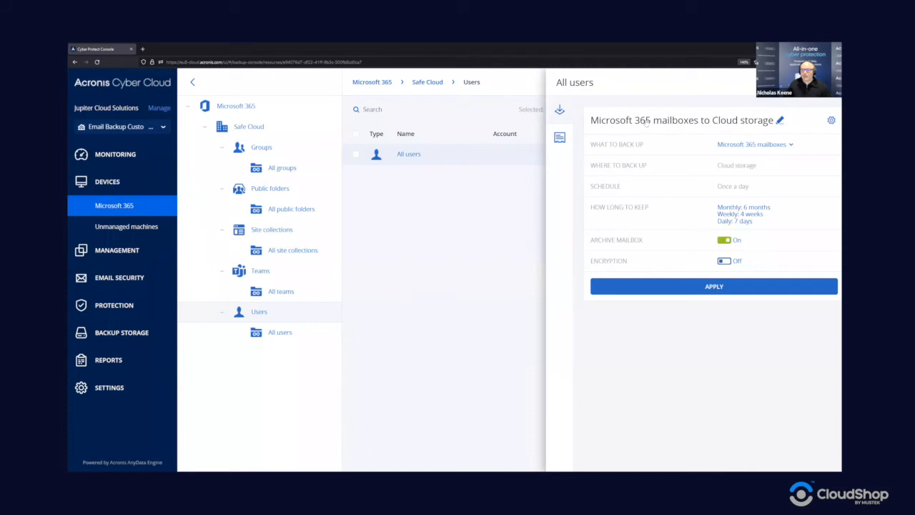
left_click(780, 120)
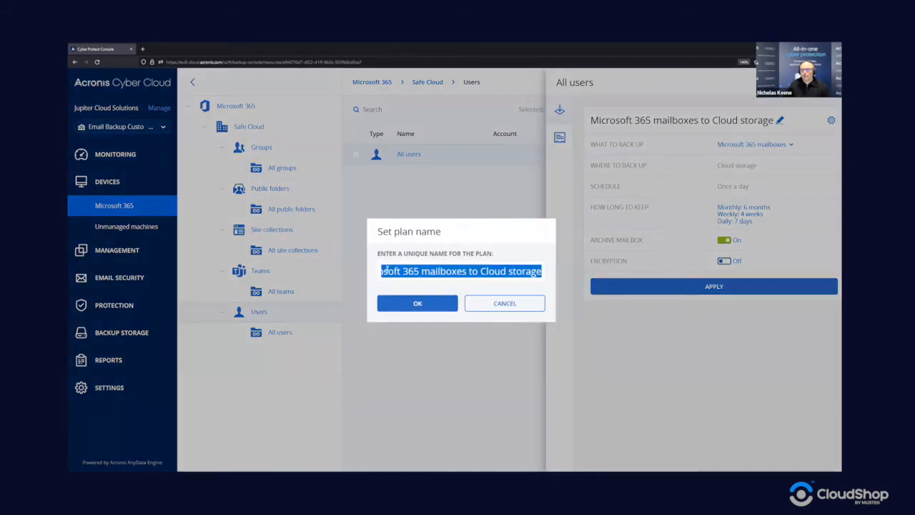
left_click(506, 301)
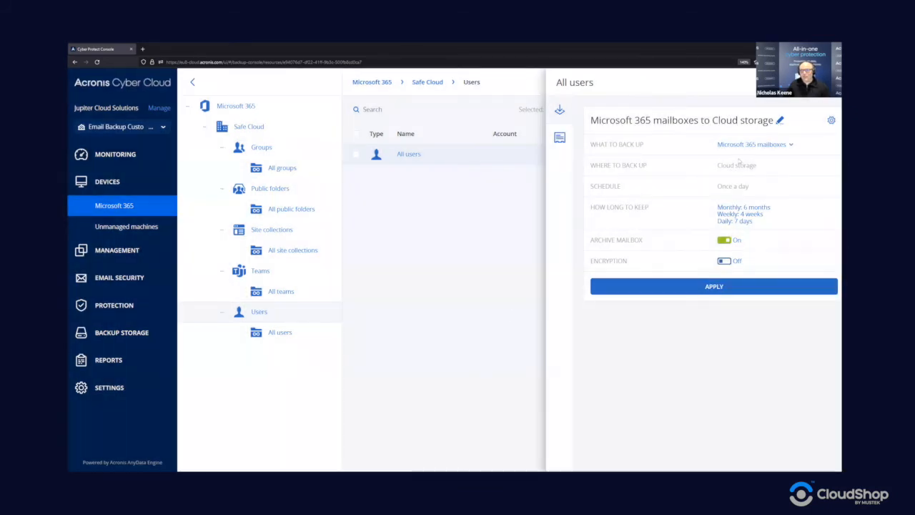
left_click(760, 145)
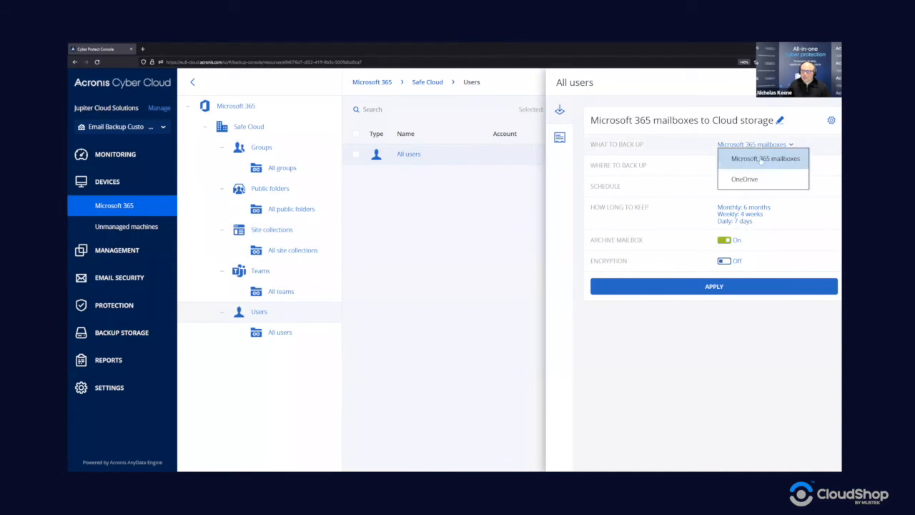
left_click(762, 160)
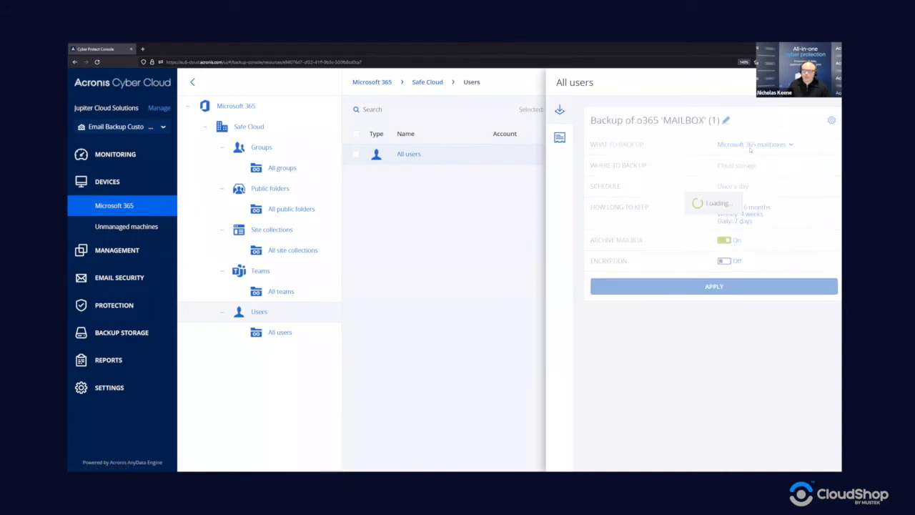
left_click(792, 121)
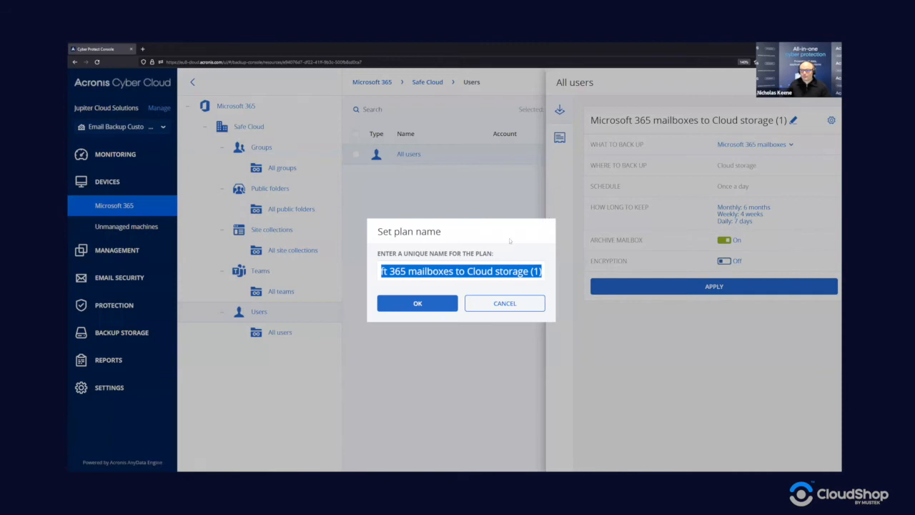
left_click(530, 272)
key("BackSpace")
key("BackSpace")
key("BackSpace")
key("BackSpace")
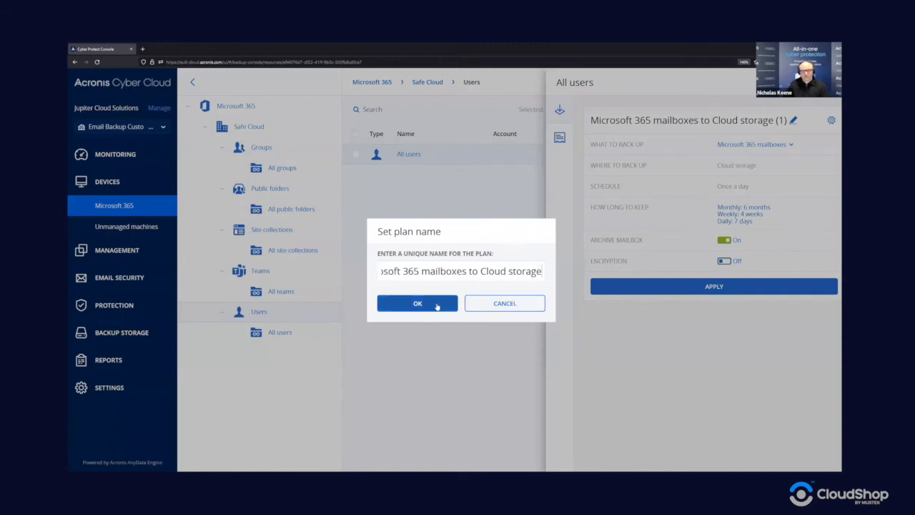
left_click(417, 303)
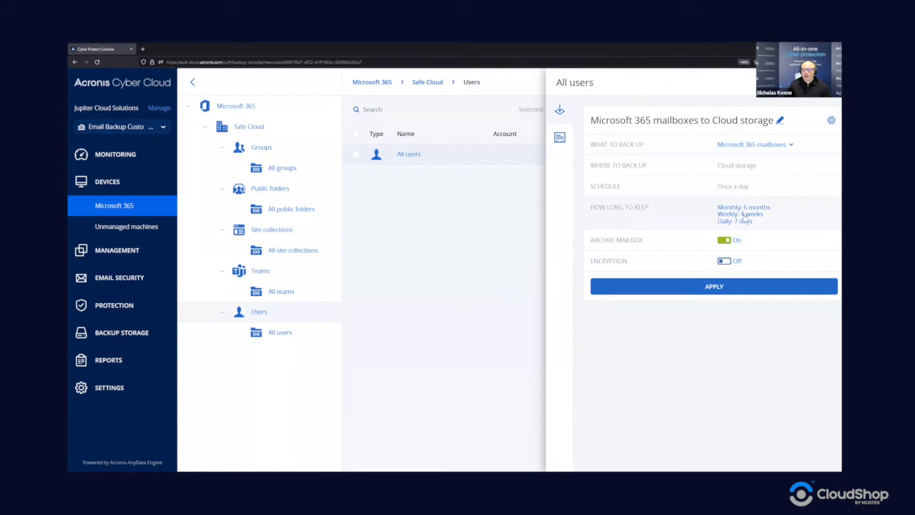
- Try the cleanup and backup set options, keeping cleanup by backup age with Monthly, Daily, Weekly retention
left_click(744, 218)
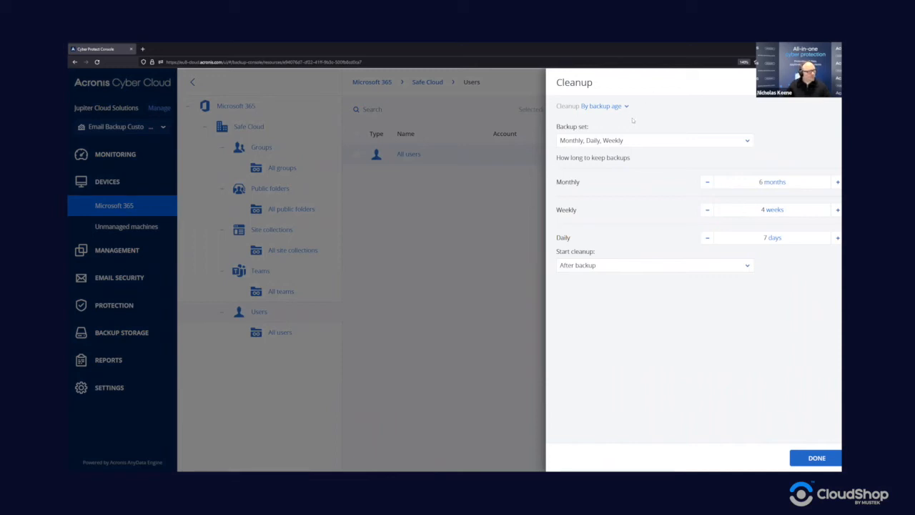
left_click(602, 107)
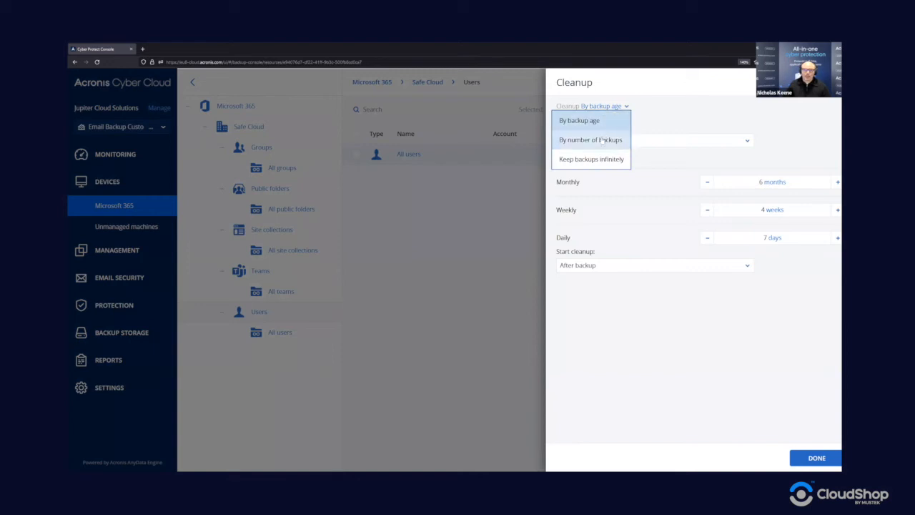
left_click(648, 177)
left_click(670, 141)
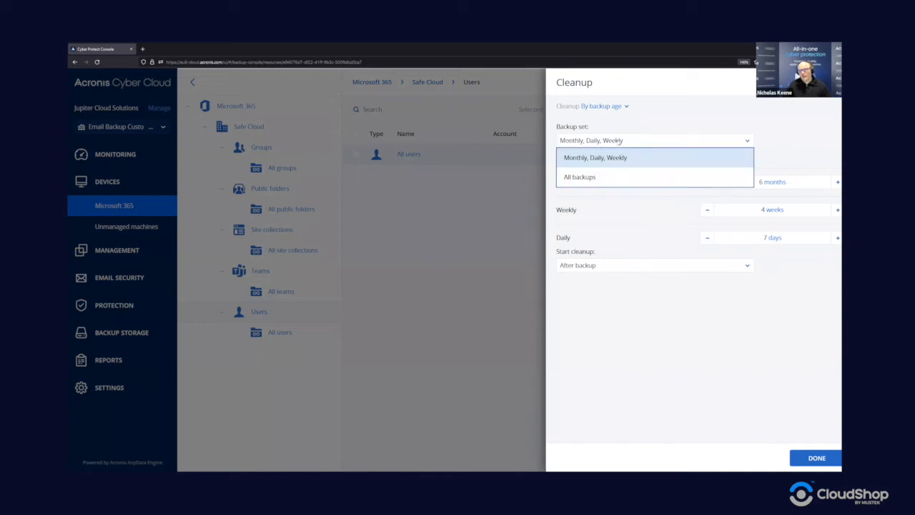
left_click(601, 178)
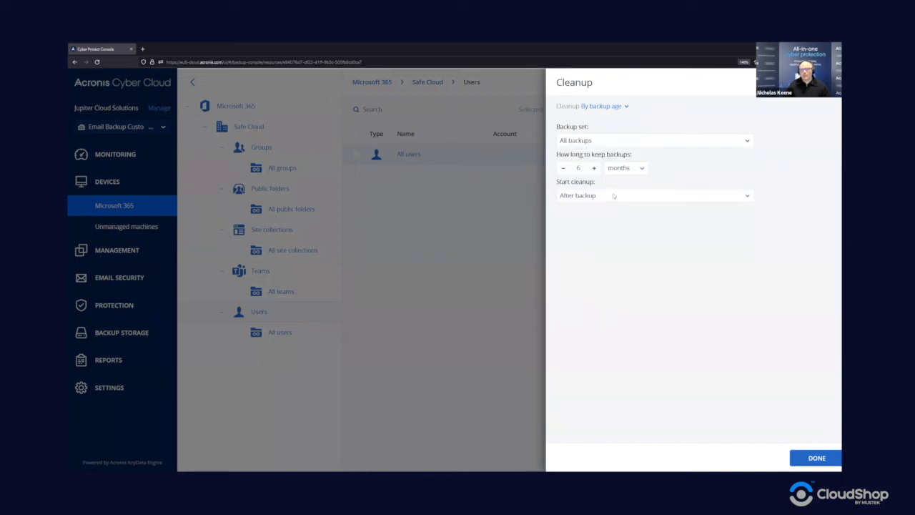
left_click(611, 142)
left_click(597, 156)
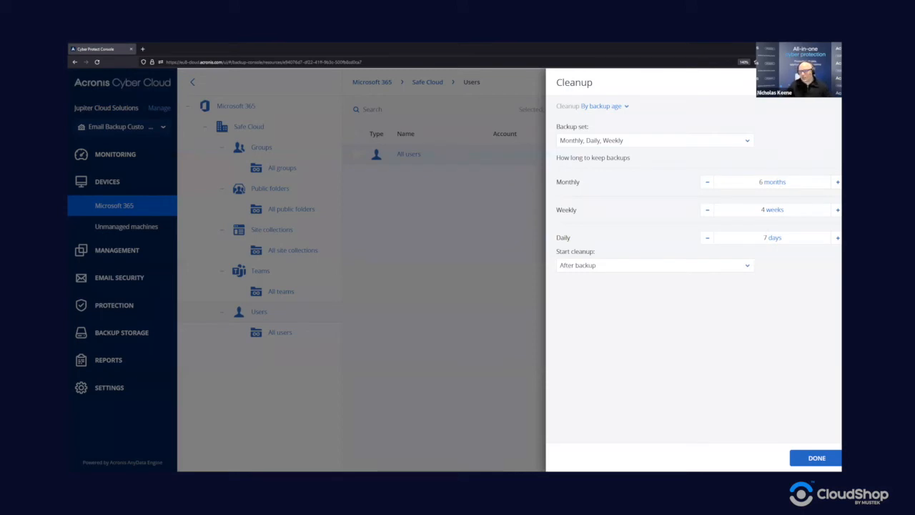
- Keep monthly retention at 6 months and cleanup running after backup
left_click(777, 181)
left_click(743, 169)
left_click(596, 267)
left_click(598, 266)
left_click(598, 266)
left_click(598, 334)
- Close the cleanup settings, keeping 6 months monthly, 4 weeks weekly and 7 days daily retention
left_click(816, 457)
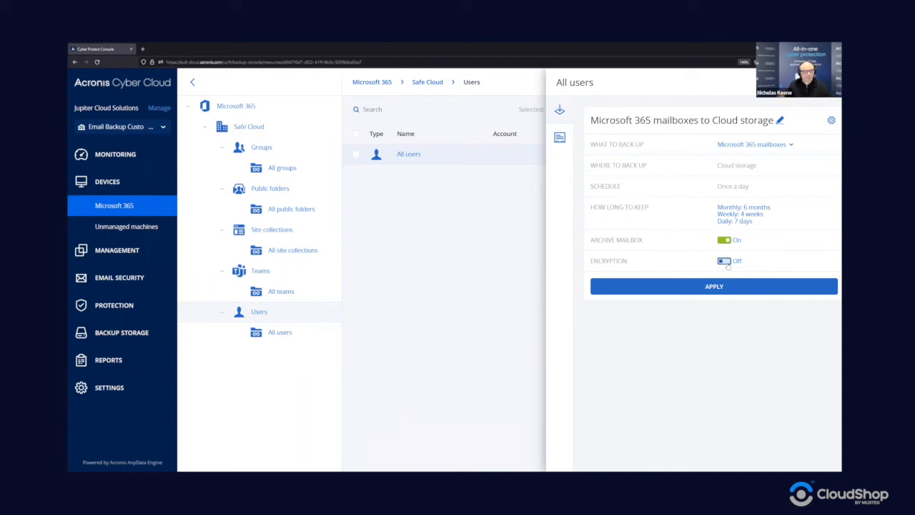
- Turn on plan encryption with a password entered twice and the AES 256 algorithm
left_click(725, 262)
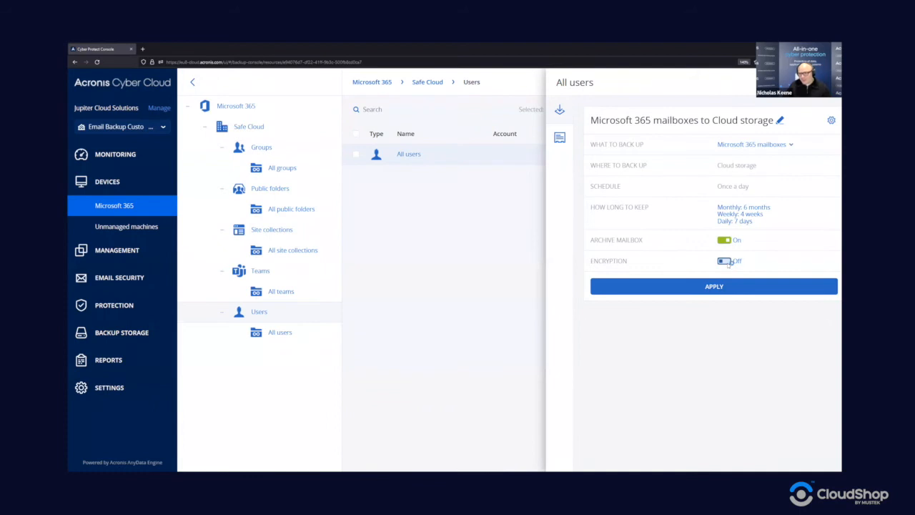
left_click(507, 244)
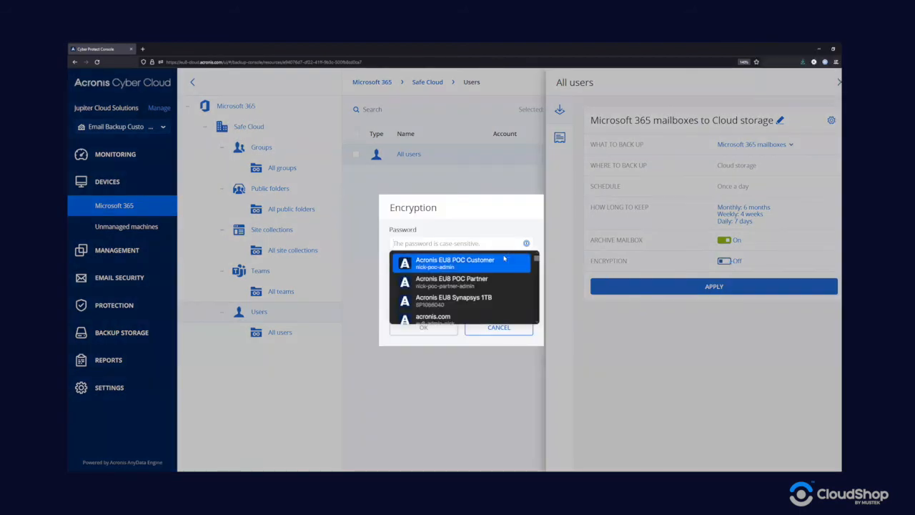
type("•••••••••••")
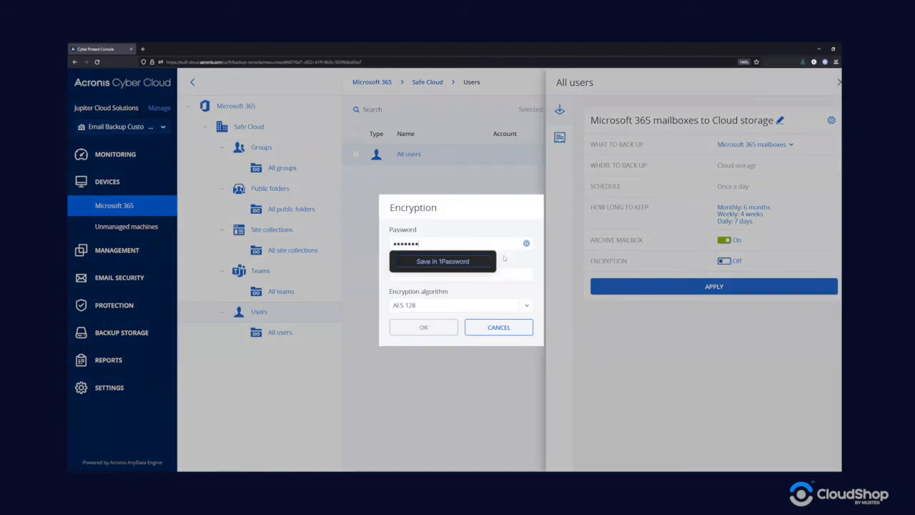
type("••")
key("Tab")
type("••••••••••")
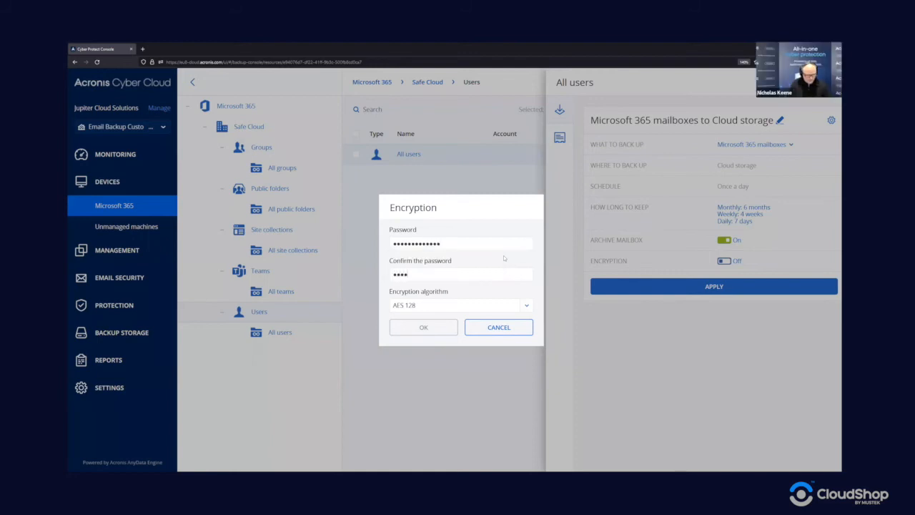
type("•••")
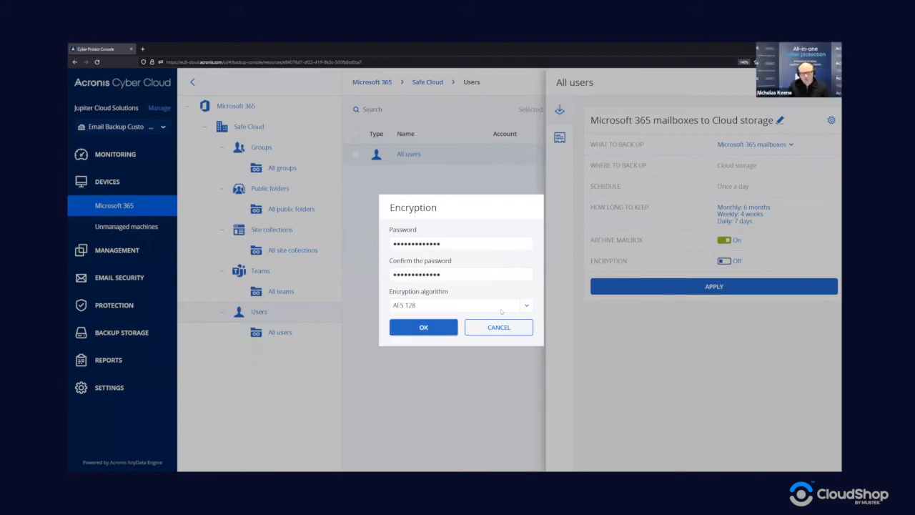
left_click(503, 307)
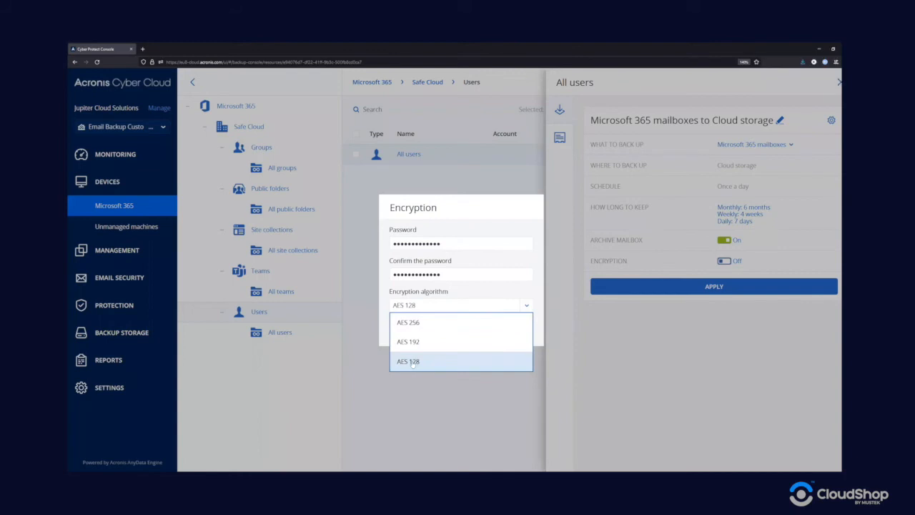
left_click(411, 322)
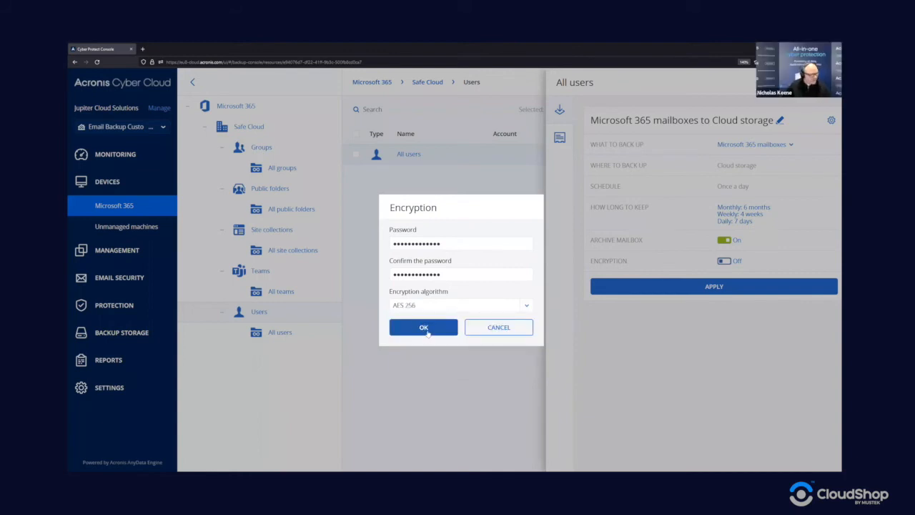
left_click(431, 331)
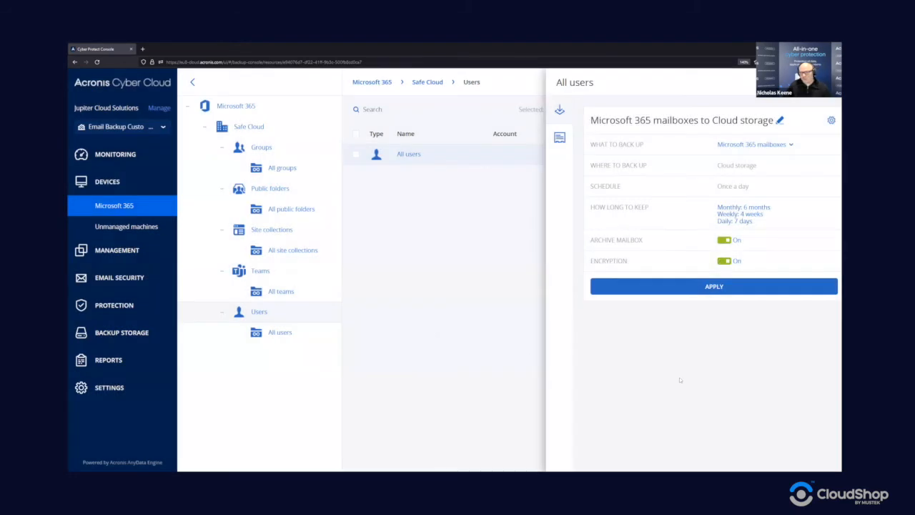
left_click(831, 122)
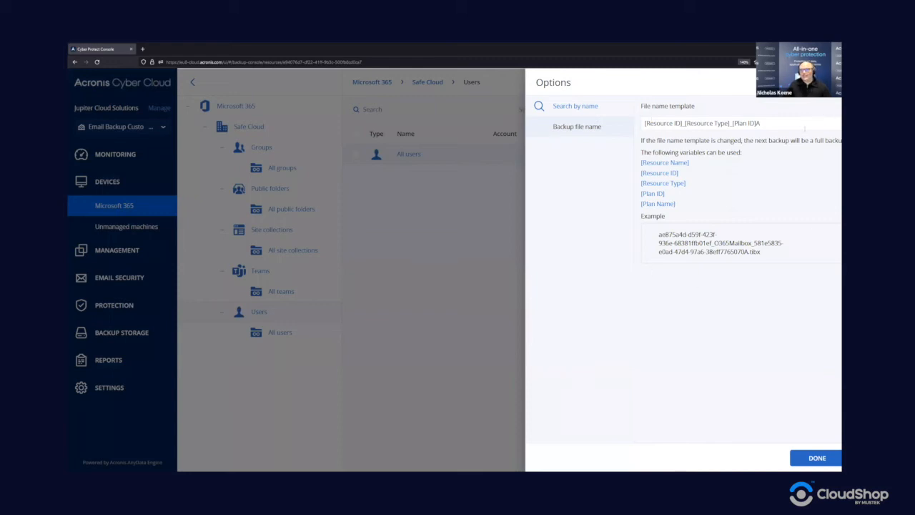
left_click_drag(775, 122, 643, 123)
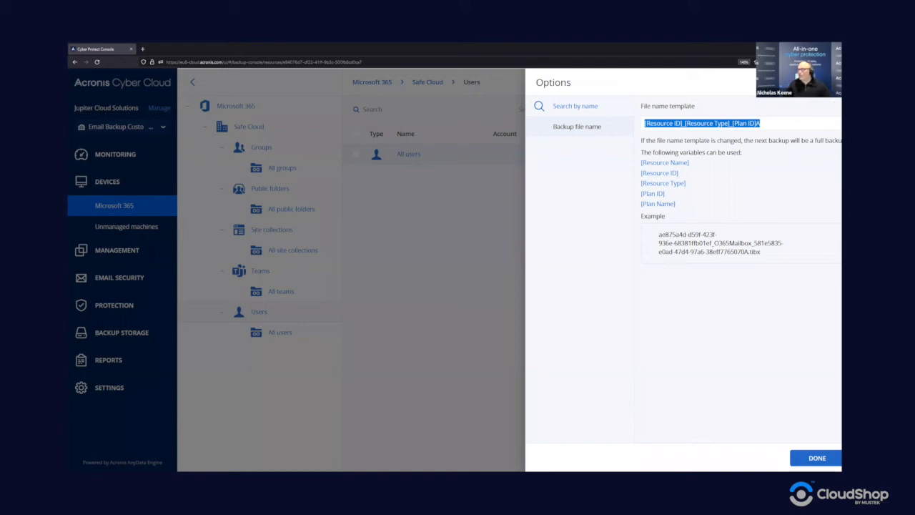
left_click(762, 124)
left_click(817, 458)
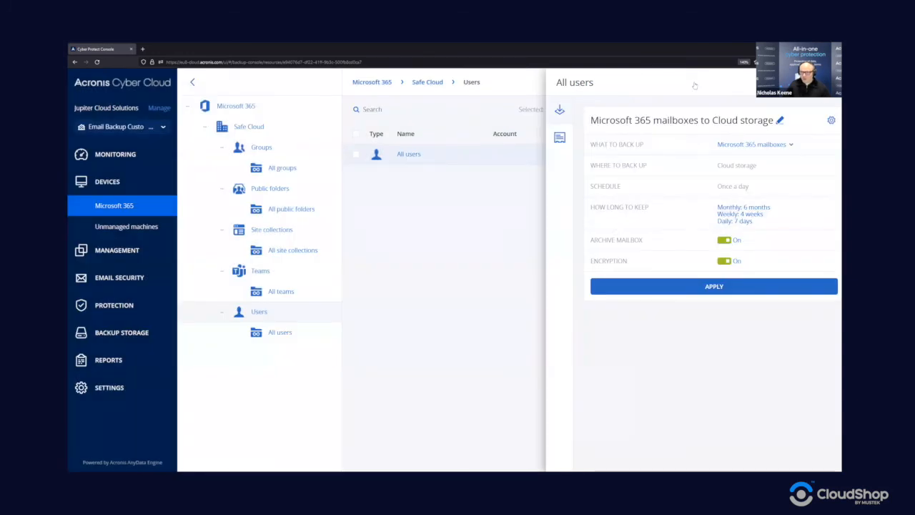
- Apply the encrypted mailbox plan to All users, then check the group's backup plan
left_click(706, 289)
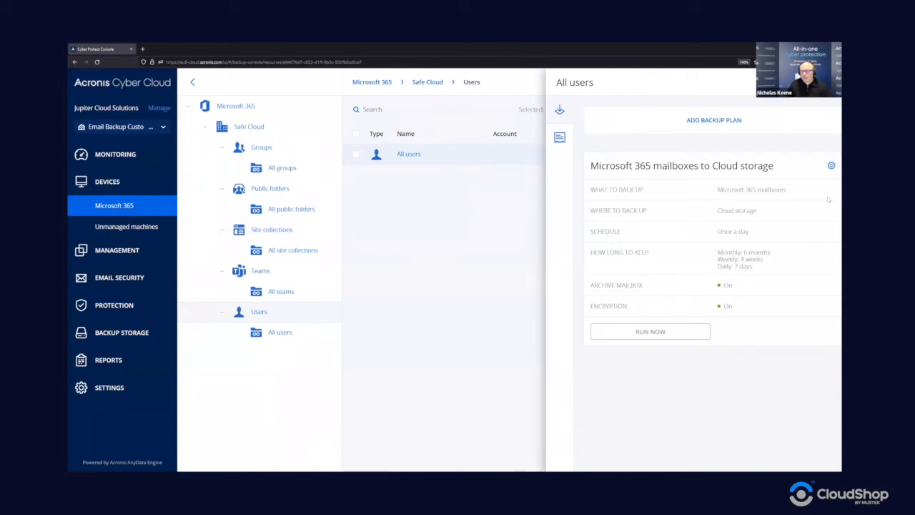
left_click(408, 154)
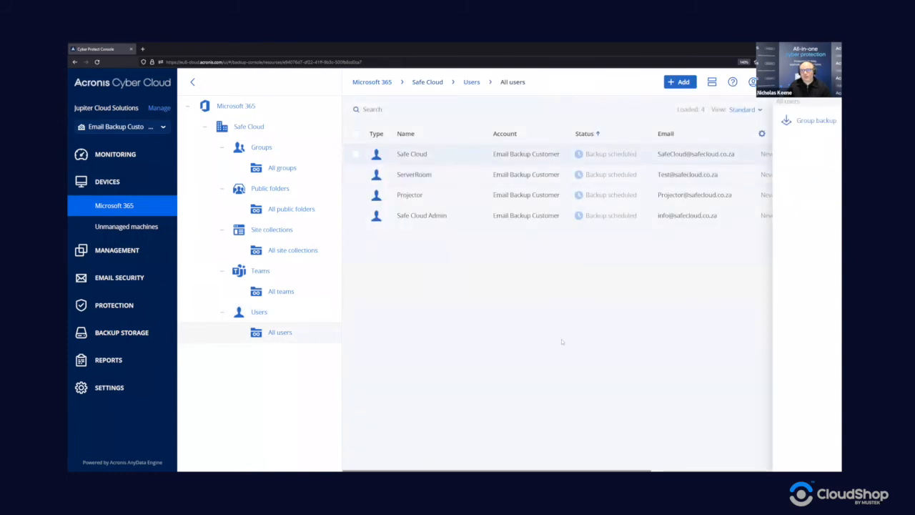
left_click(802, 122)
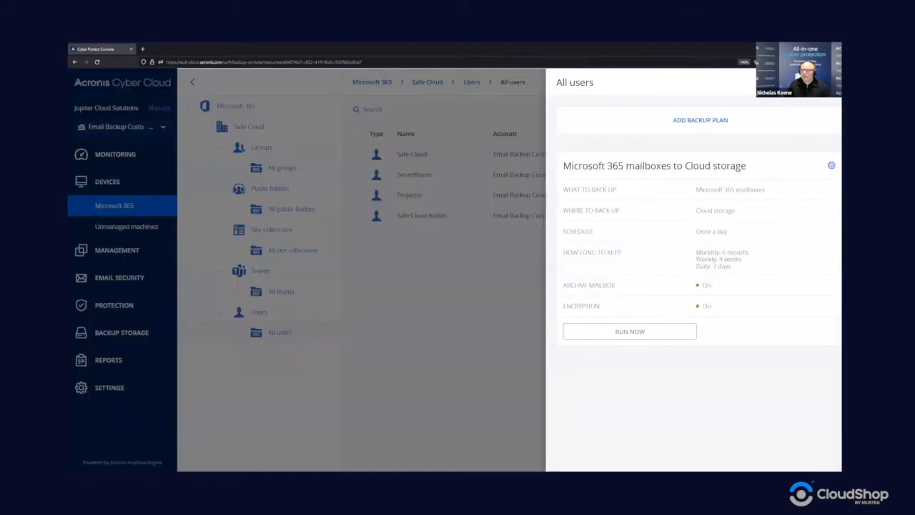
left_click(493, 156)
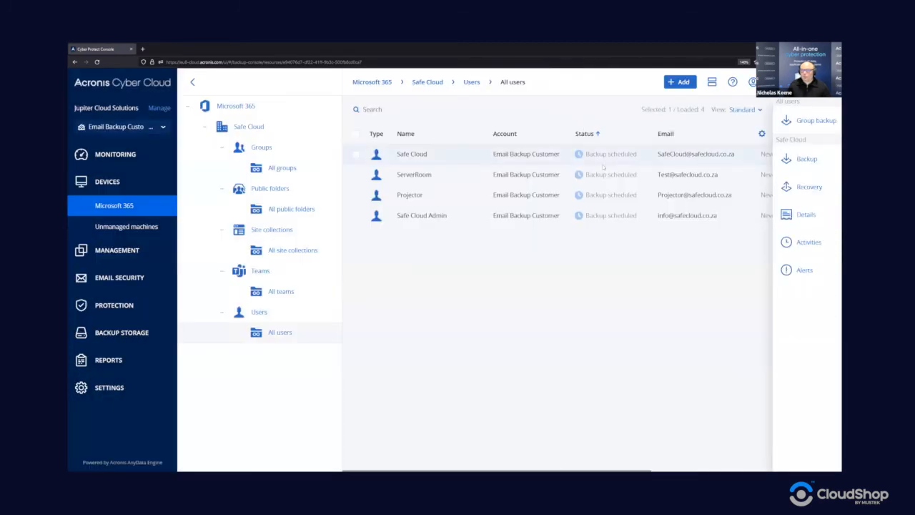
- Run the Safe Cloud user's mailbox backup now from its backup plan
left_click(816, 154)
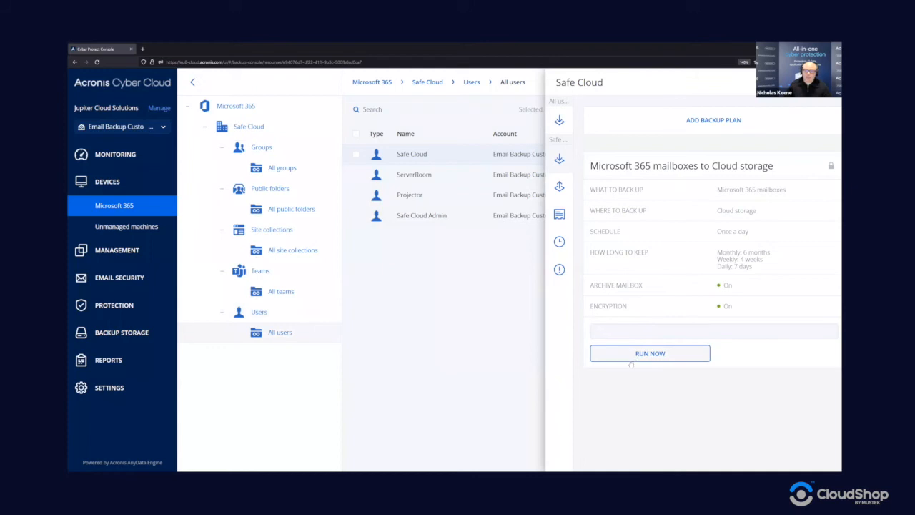
left_click(629, 359)
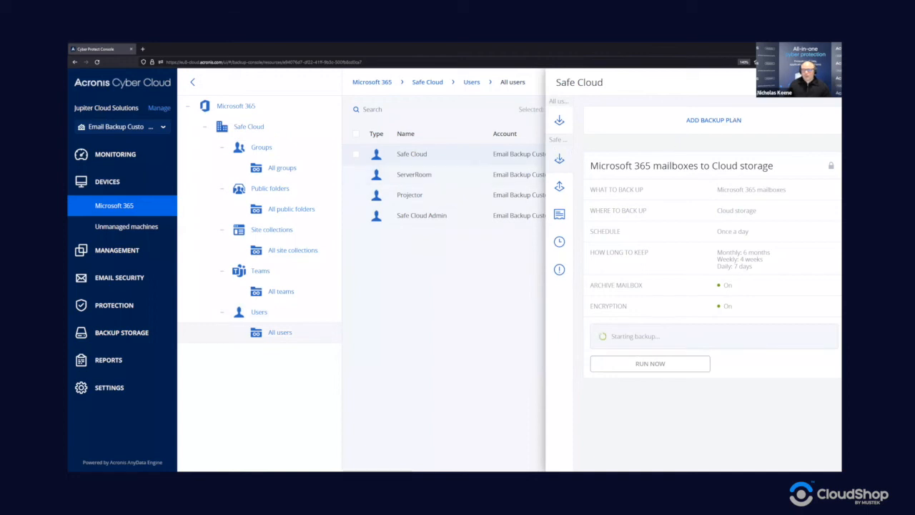
left_click(829, 83)
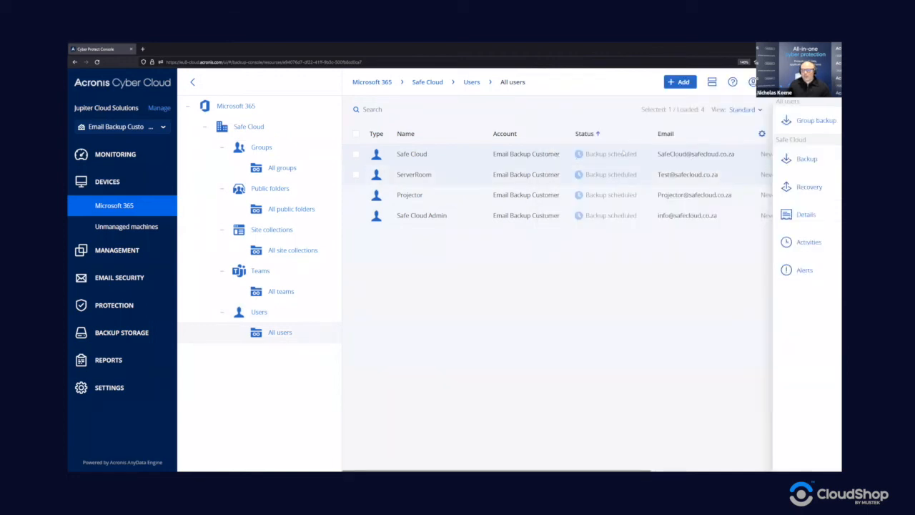
- Check Safe Cloud's backup activities, then run another mailbox backup now
left_click(803, 244)
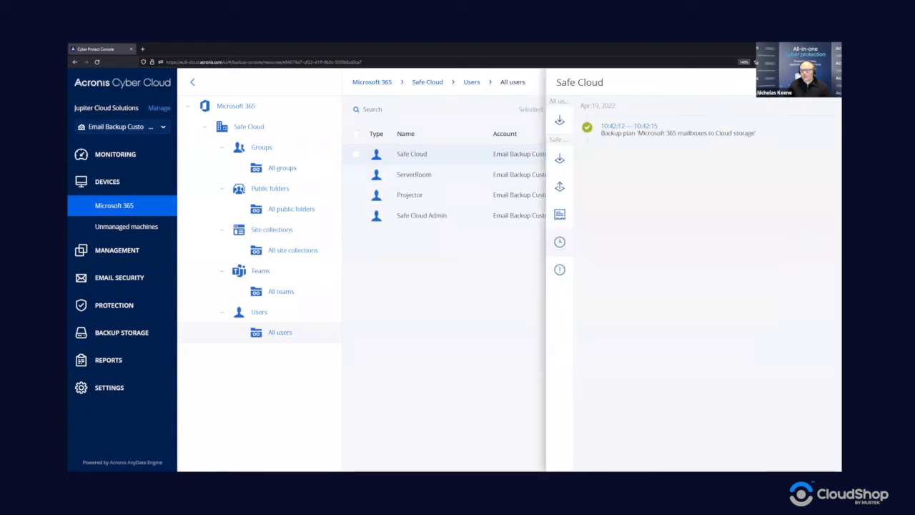
left_click(827, 82)
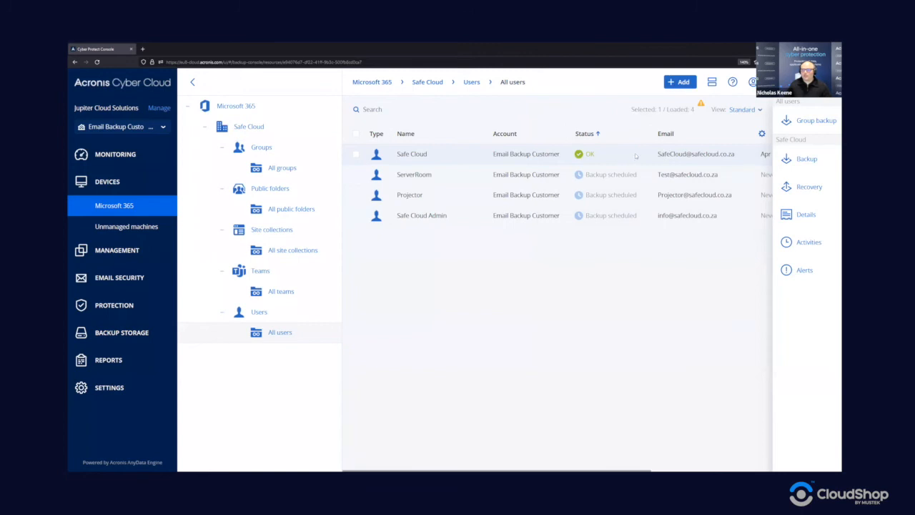
left_click(804, 158)
left_click(648, 351)
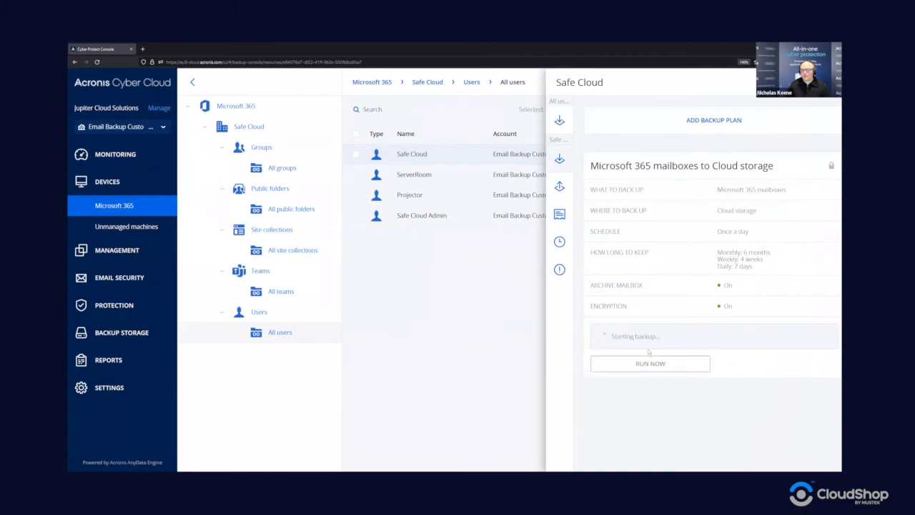
- Review Safe Cloud's backup history and the latest run's details to confirm success
left_click(559, 240)
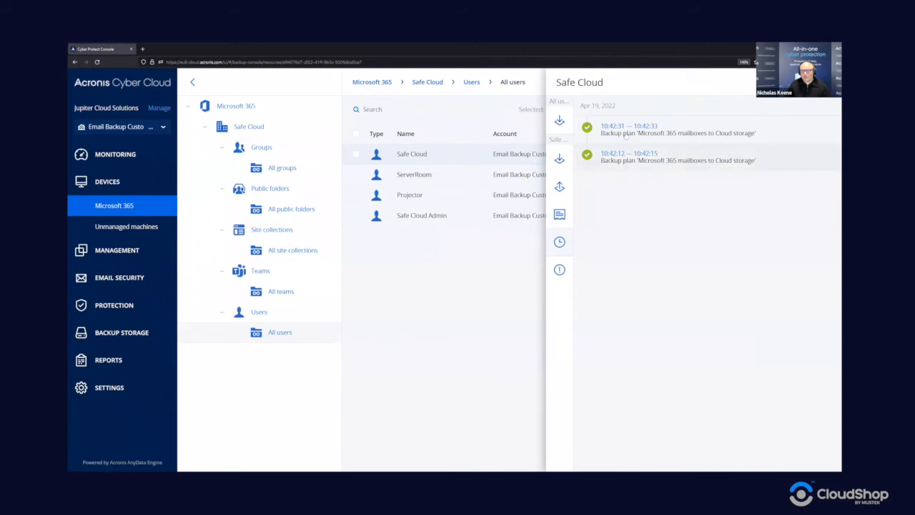
left_click(626, 135)
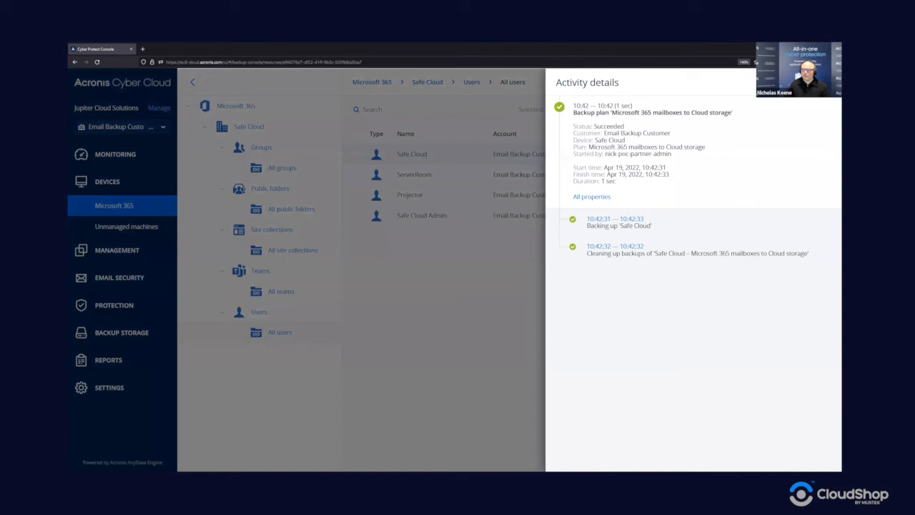
left_click(827, 82)
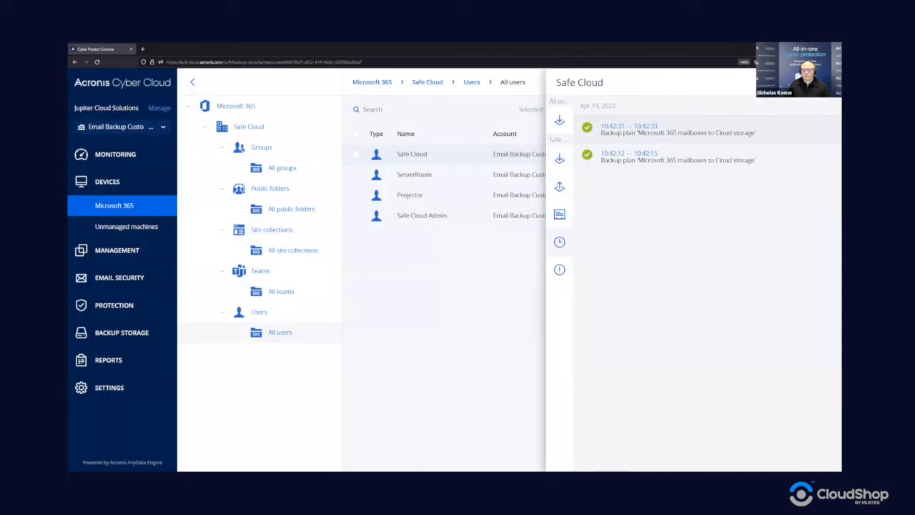
left_click(452, 158)
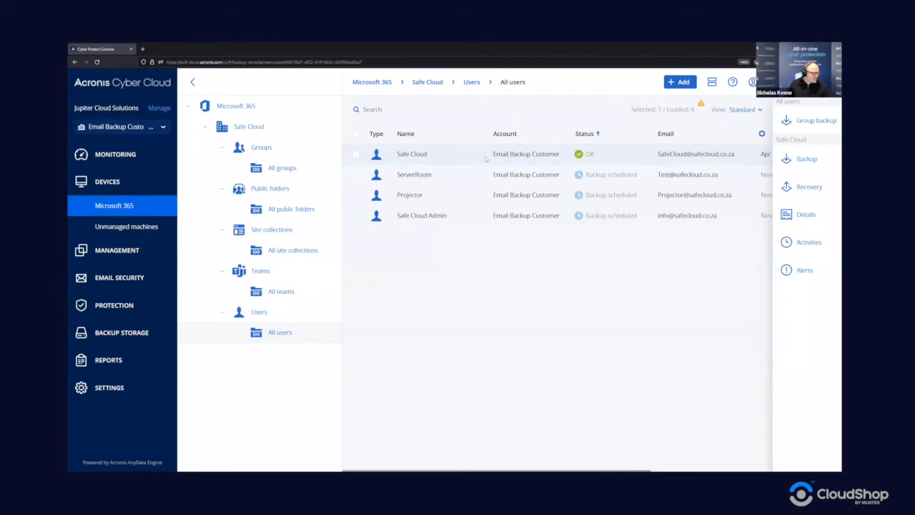
- Run the Safe Cloud Admin mailbox backup now and check its progress in Activities
left_click(436, 220)
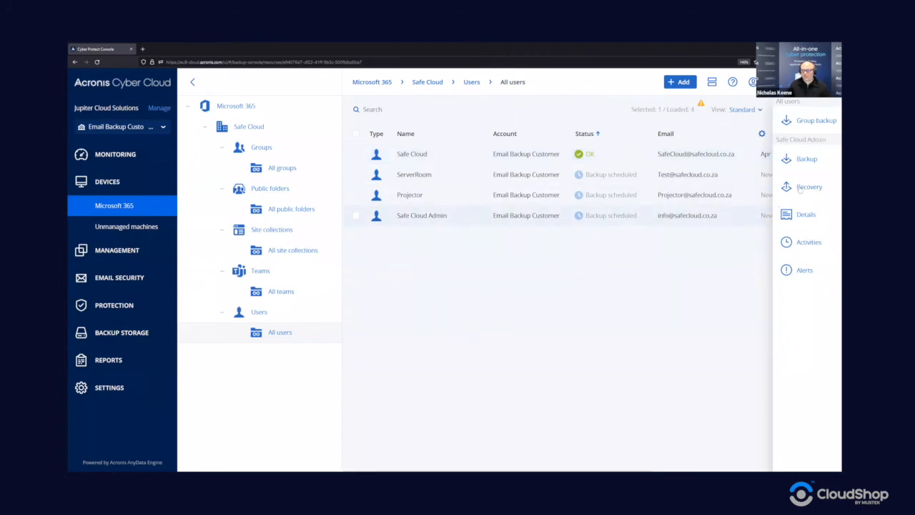
left_click(806, 159)
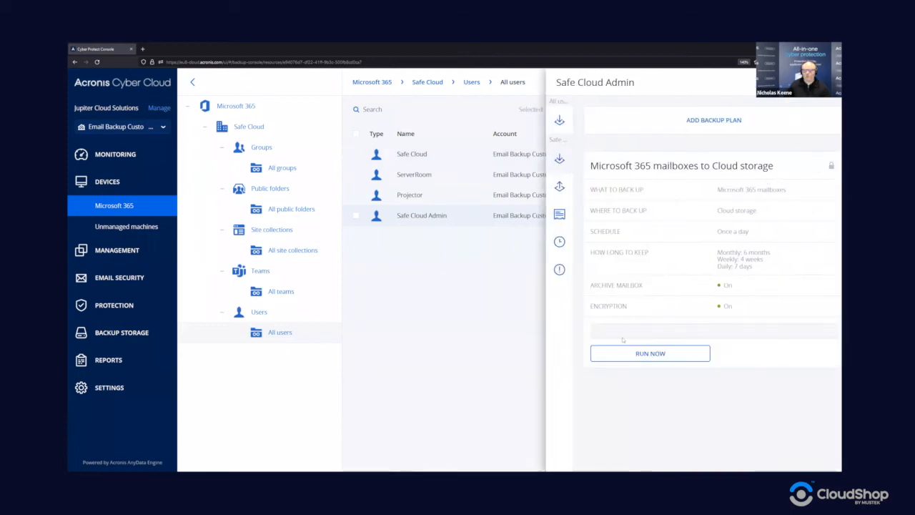
left_click(623, 351)
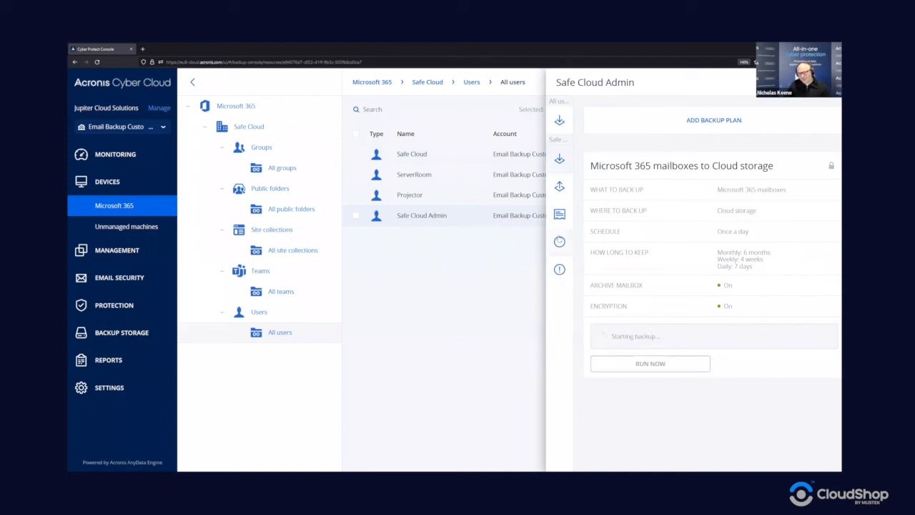
left_click(559, 242)
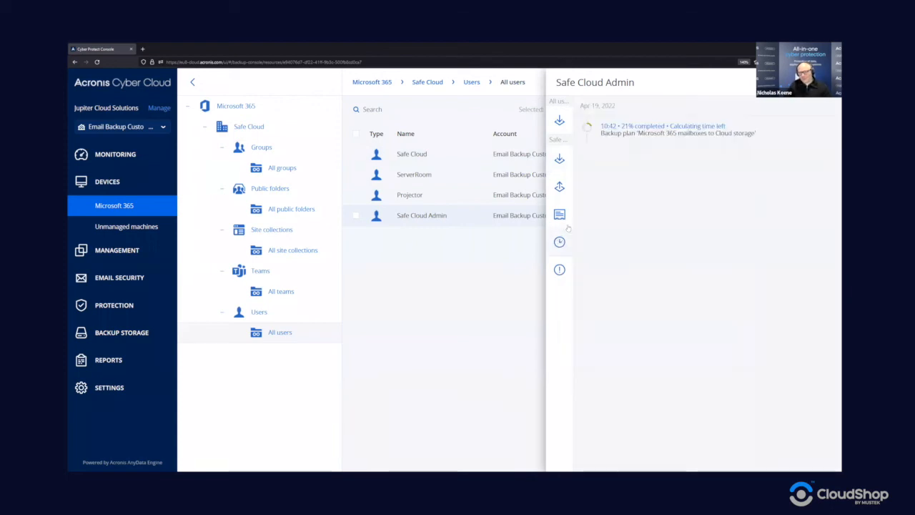
left_click(635, 133)
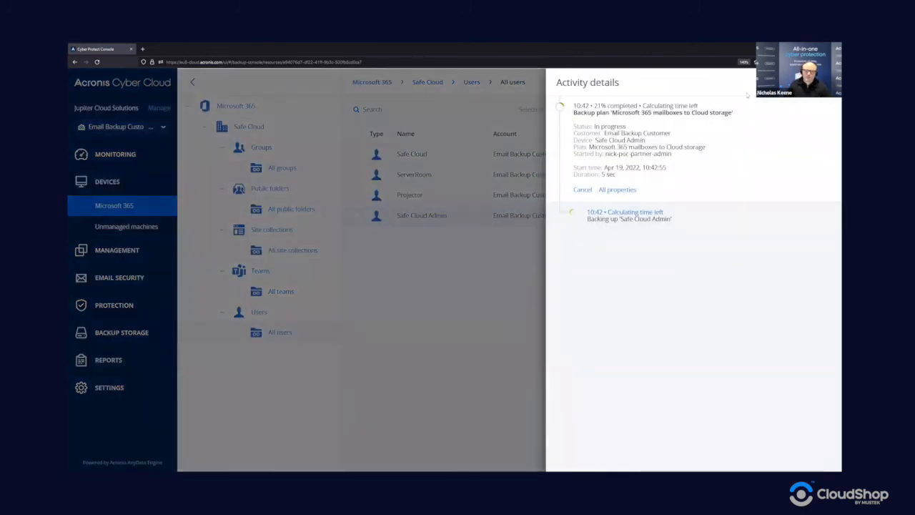
left_click(482, 169)
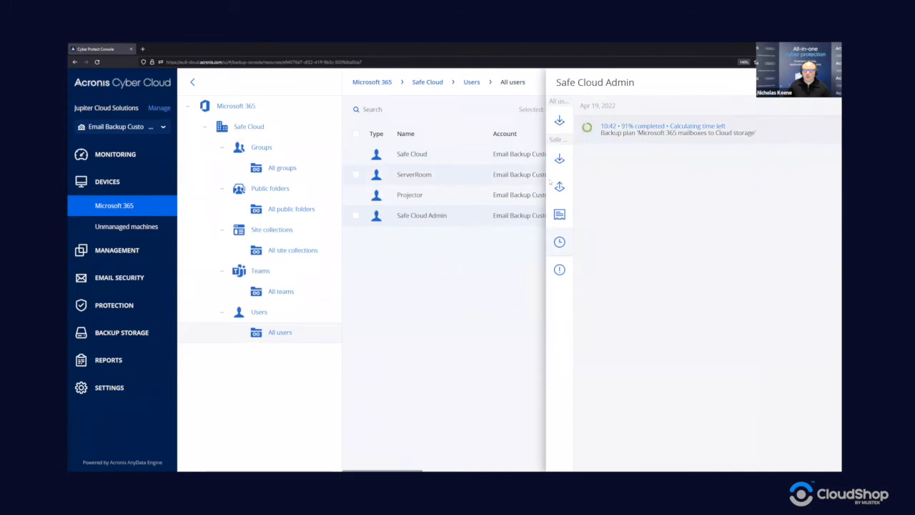
- Run immediate mailbox backups for ServerRoom and Projector, then reselect Safe Cloud Admin
left_click(482, 169)
left_click(559, 157)
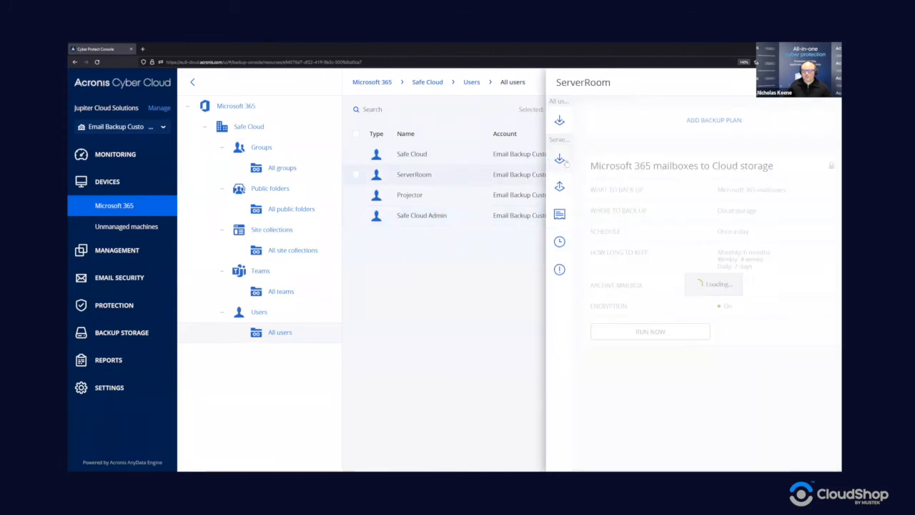
left_click(641, 354)
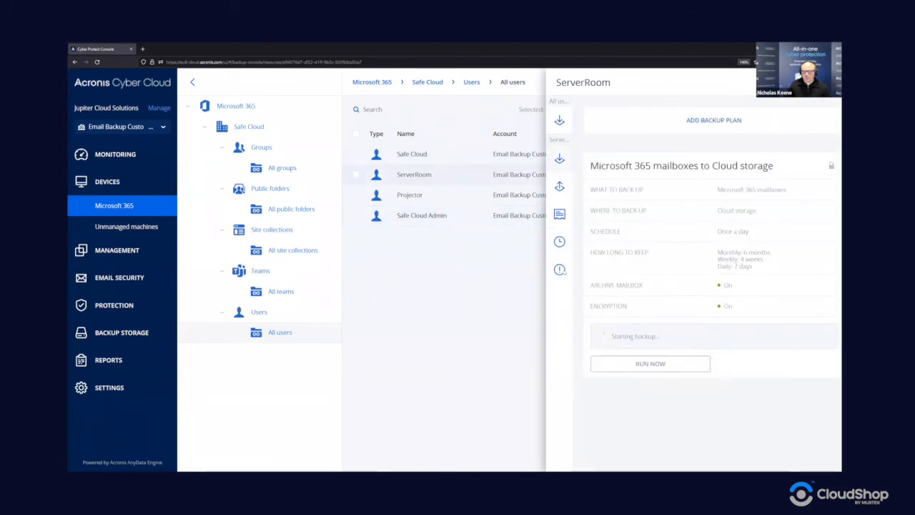
left_click(444, 198)
left_click(649, 351)
left_click(827, 82)
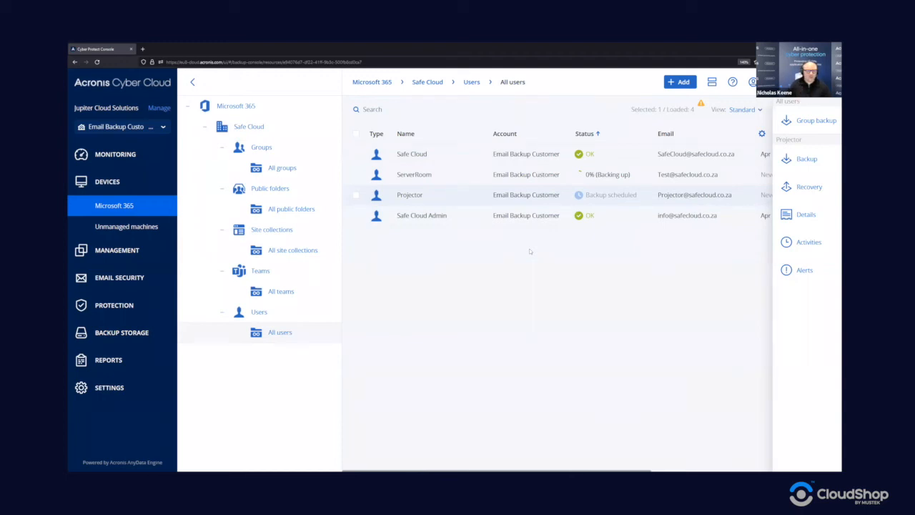
left_click(452, 222)
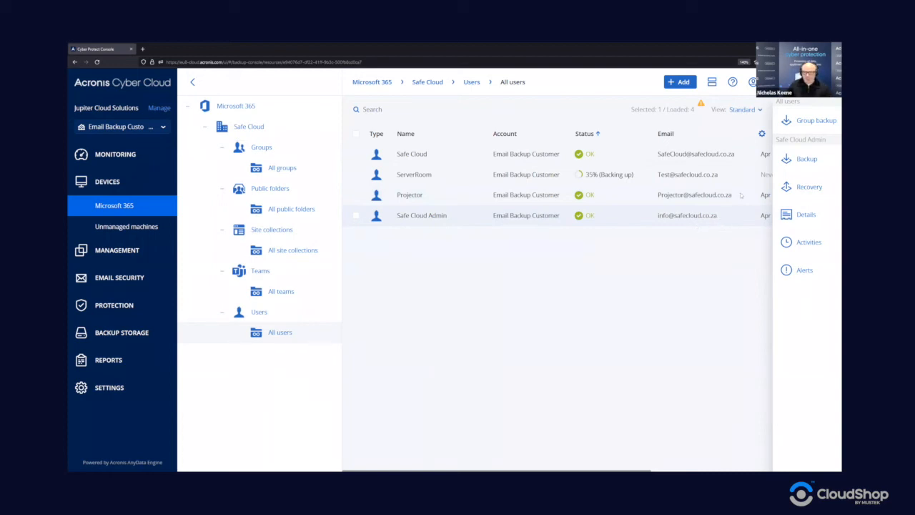
- Add a new backup plan for Safe Cloud Admin that backs up OneDrive
left_click(820, 159)
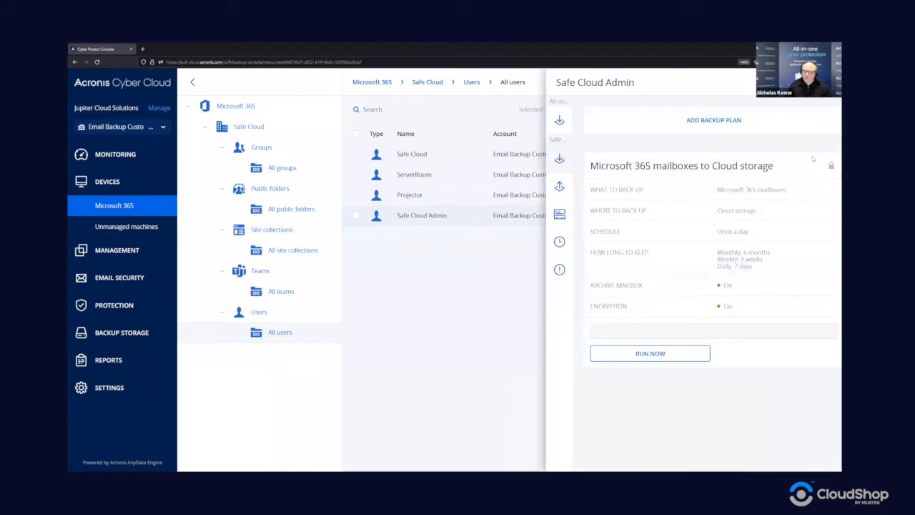
left_click(704, 121)
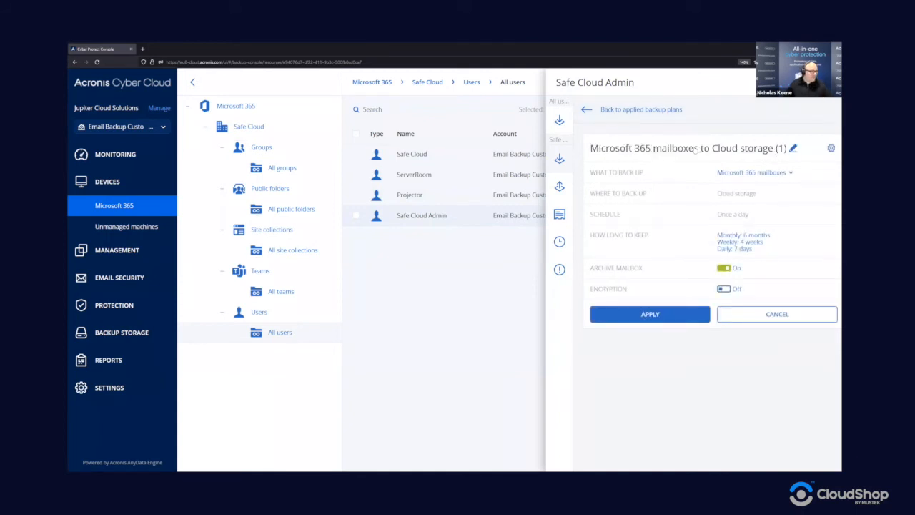
left_click(749, 173)
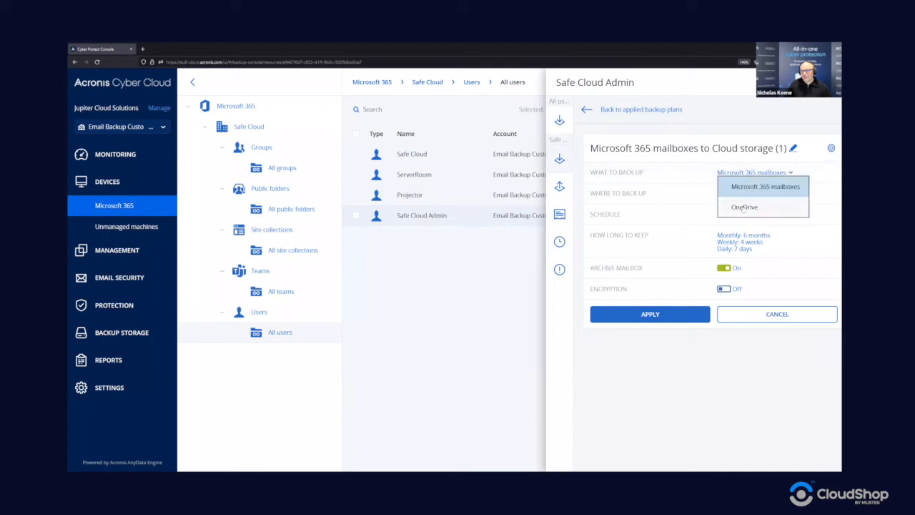
left_click(743, 207)
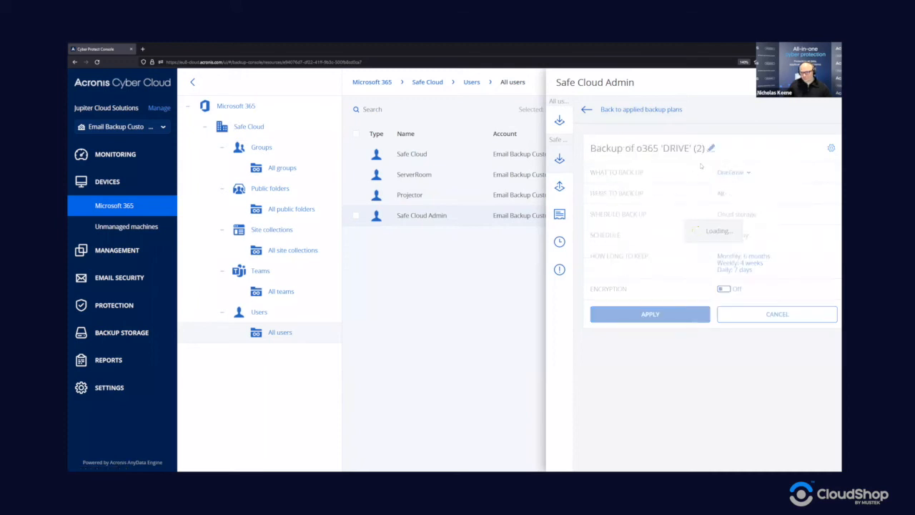
- Rename the plan to 'OneDrive to Cloud storage' by removing ' (2)', then open its items to back up
left_click(726, 148)
left_click(521, 271)
key("BackSpace")
key("BackSpace")
key("BackSpace")
key("BackSpace")
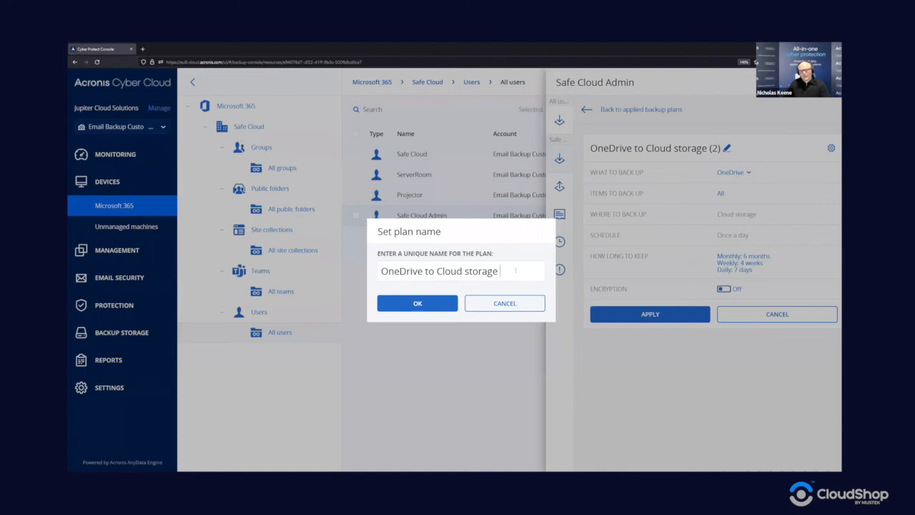
left_click(418, 304)
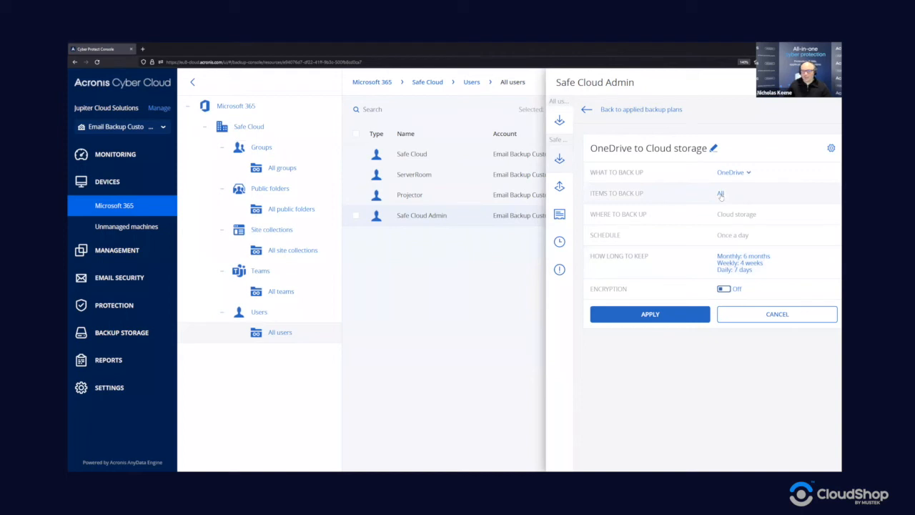
left_click(721, 195)
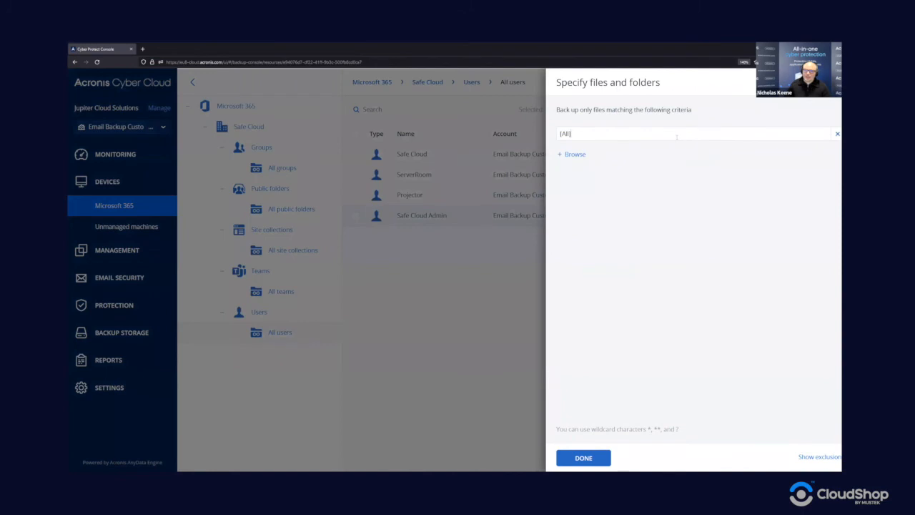
- Browse the OneDrive folder tree without picking anything, keeping All items selected
left_click(572, 154)
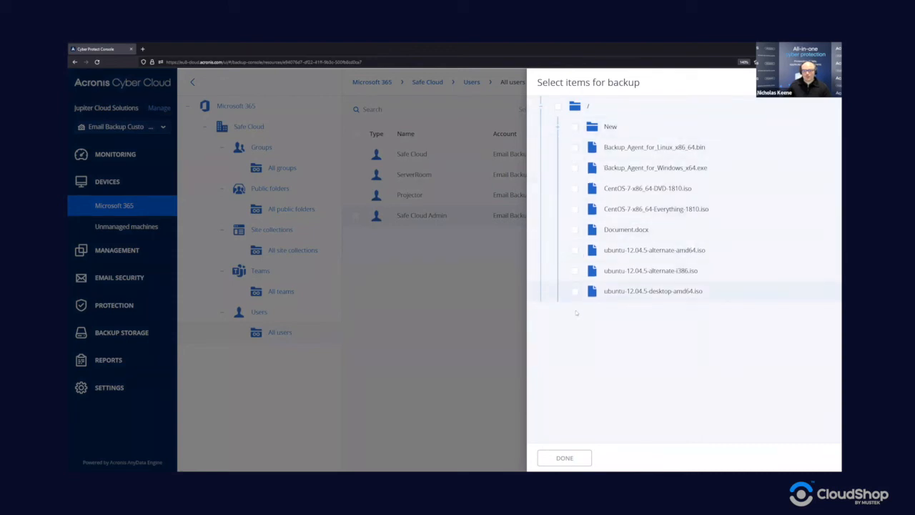
left_click(837, 82)
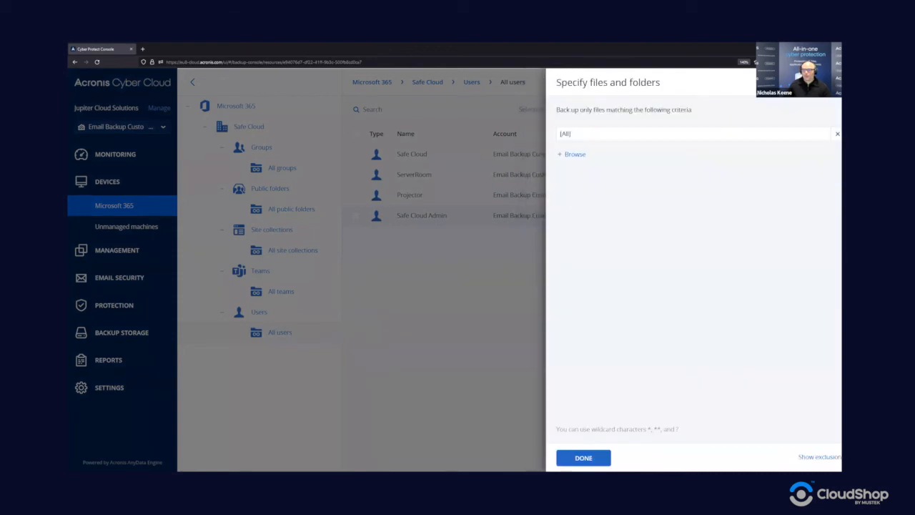
left_click(580, 458)
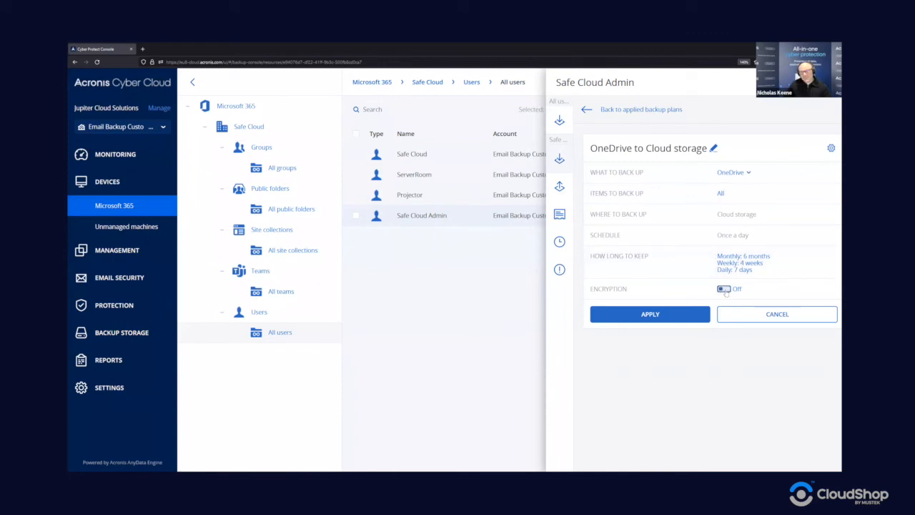
- Review the OneDrive plan's options unchanged and apply the plan to Safe Cloud Admin
left_click(831, 148)
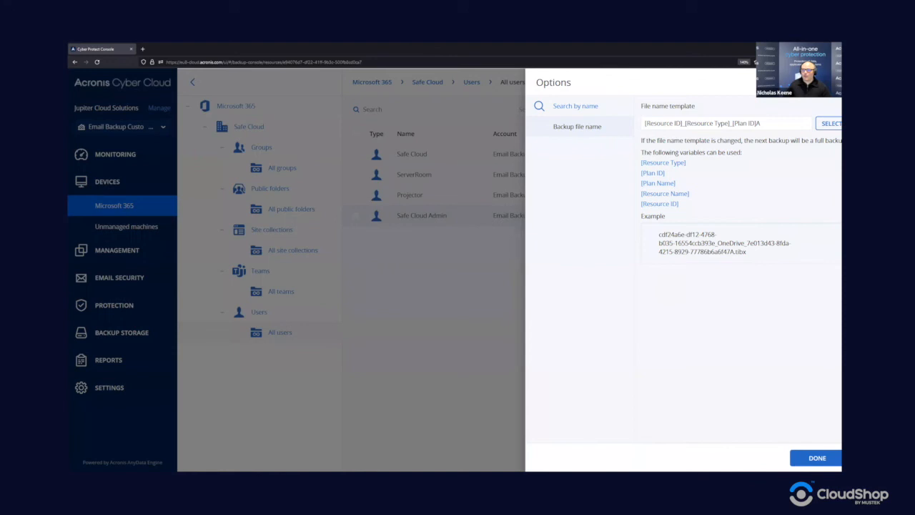
left_click(836, 82)
left_click(642, 315)
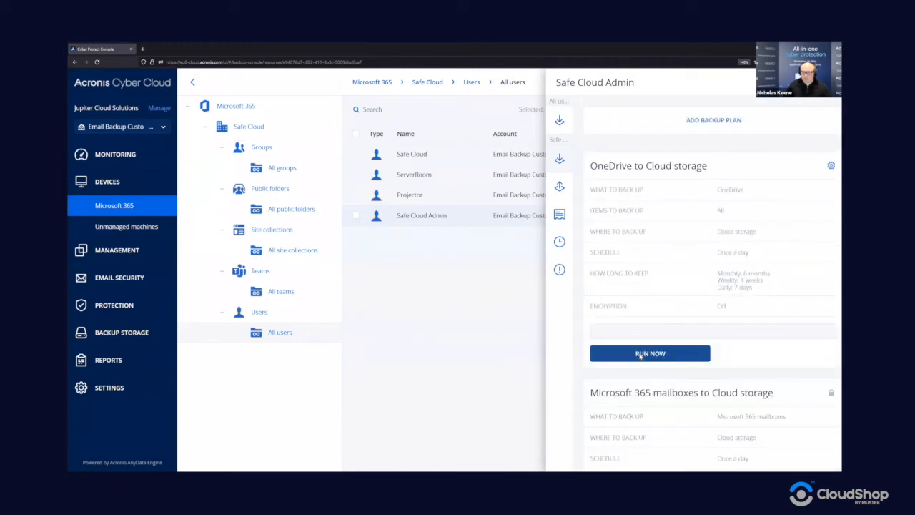
- Run the OneDrive backup now and check its activity until Safe Cloud Admin shows backing up
left_click(640, 354)
scroll(571, 303, "down", 2)
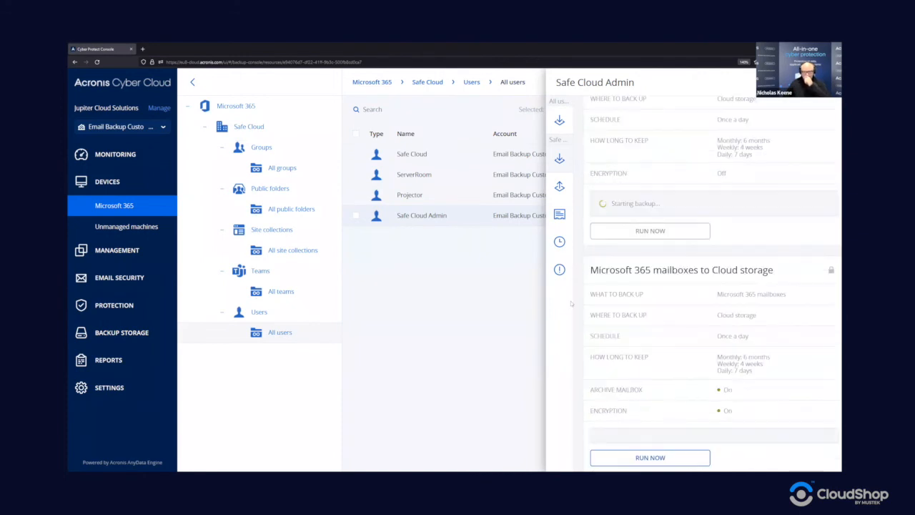
left_click(559, 242)
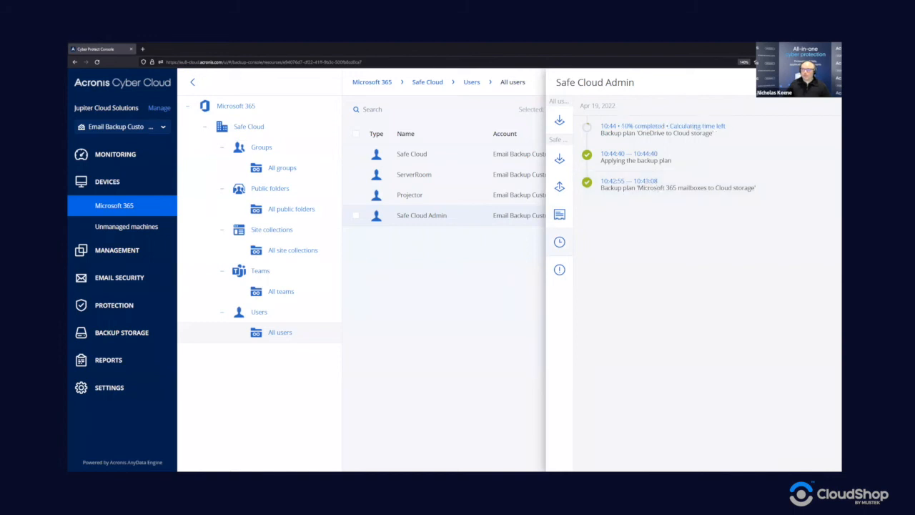
left_click(827, 82)
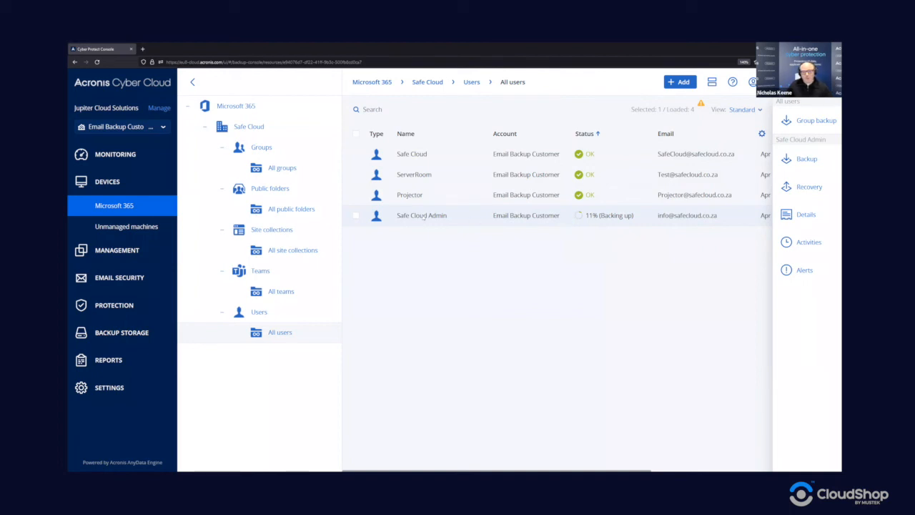
- Open Safe Cloud Admin's recovery points, showing backups of all content types
left_click(801, 190)
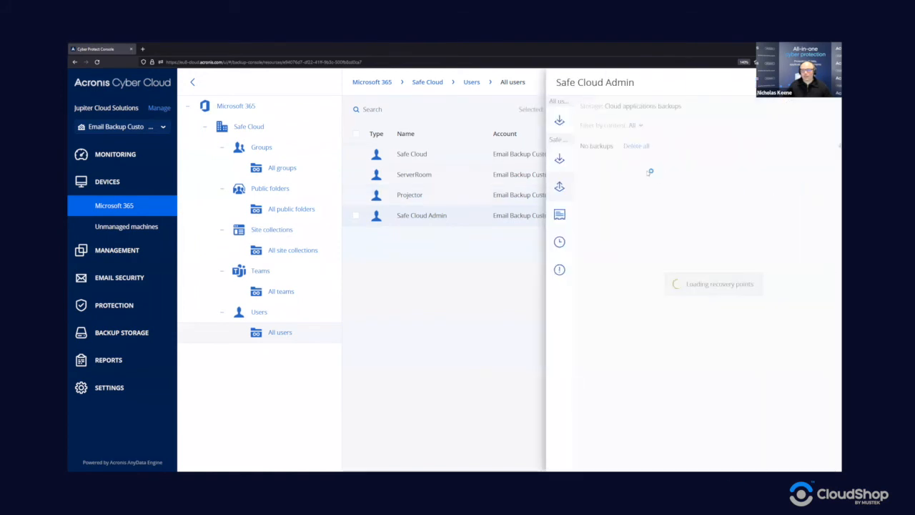
left_click(641, 126)
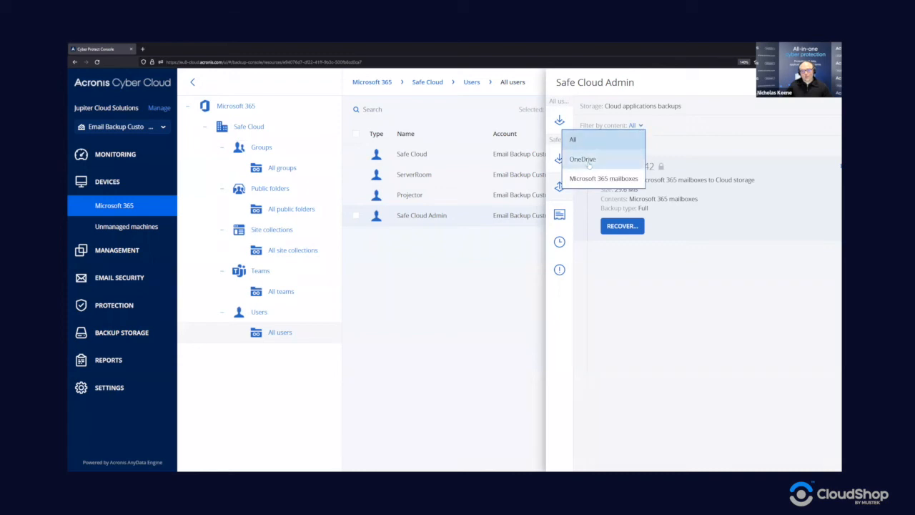
left_click(583, 140)
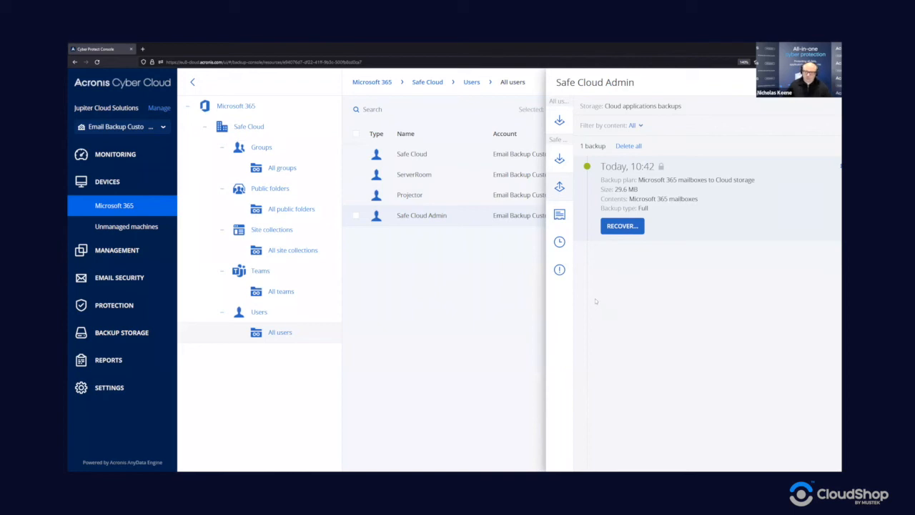
- Choose Entire mailbox recovery from the Today 10:42 mailbox backup
left_click(622, 226)
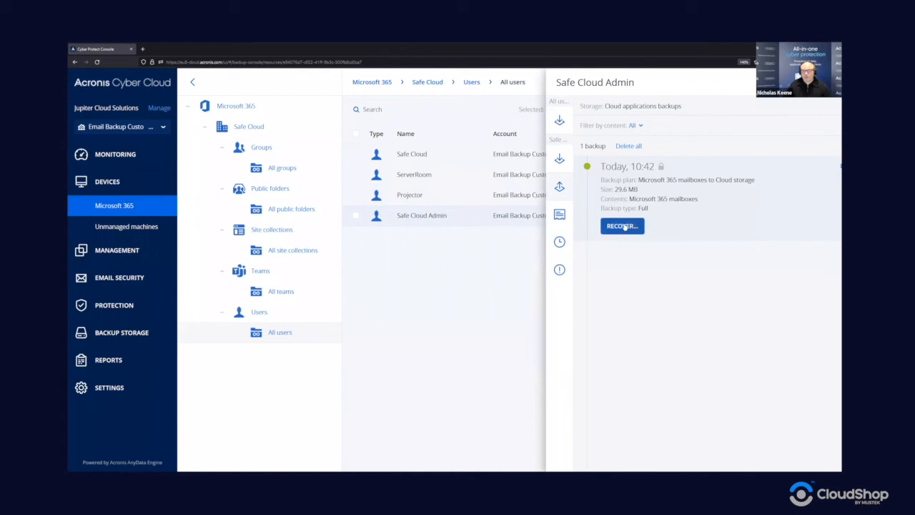
left_click(624, 226)
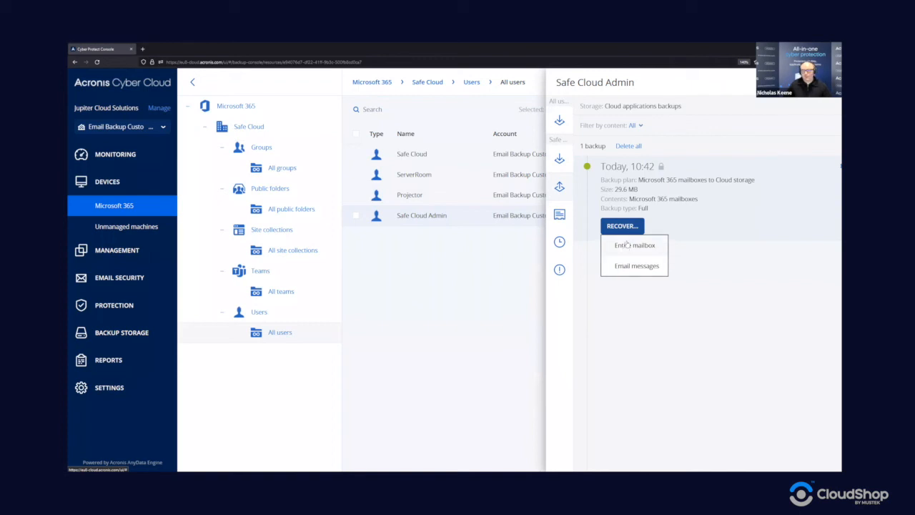
left_click(622, 247)
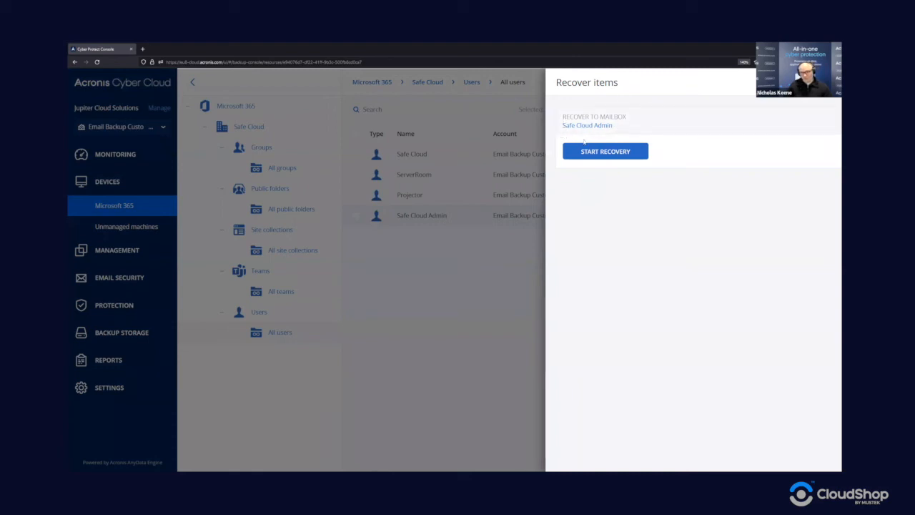
- Leave the Safe Cloud Admin mailbox target unchanged and close Recover items without restoring
left_click(603, 125)
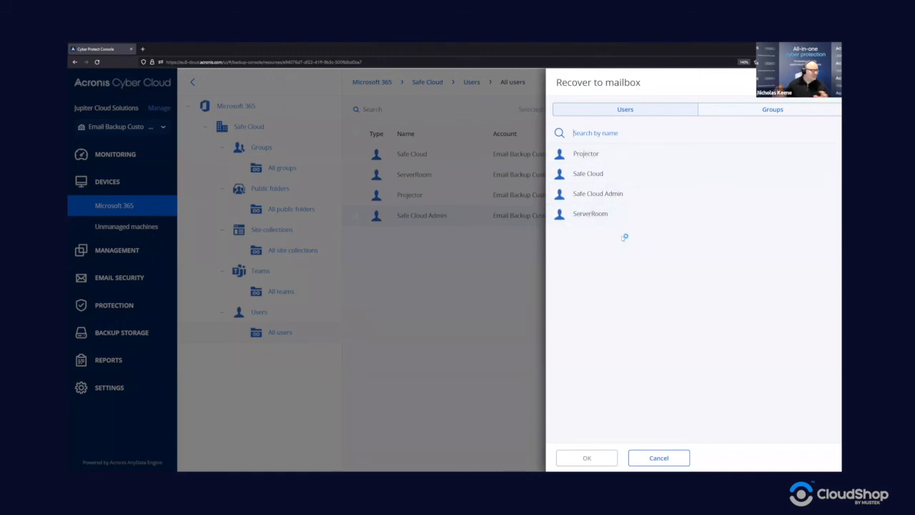
left_click(651, 458)
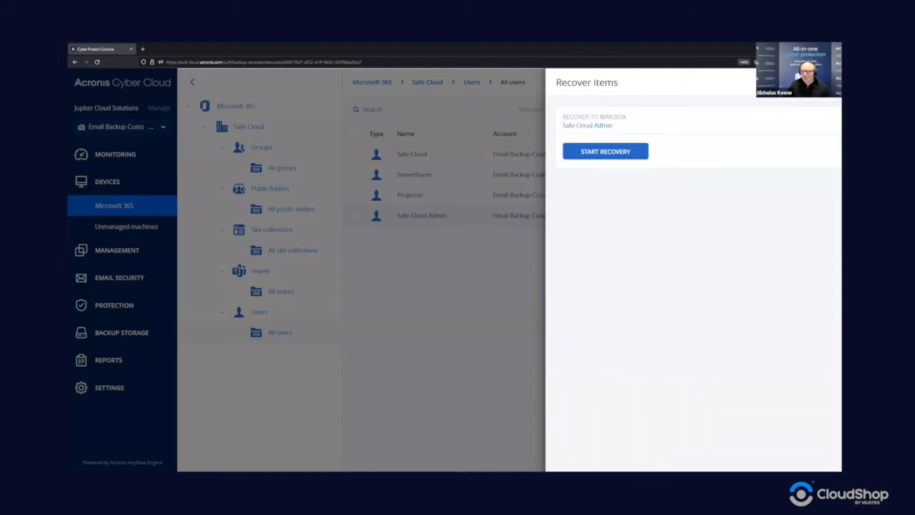
key("Escape")
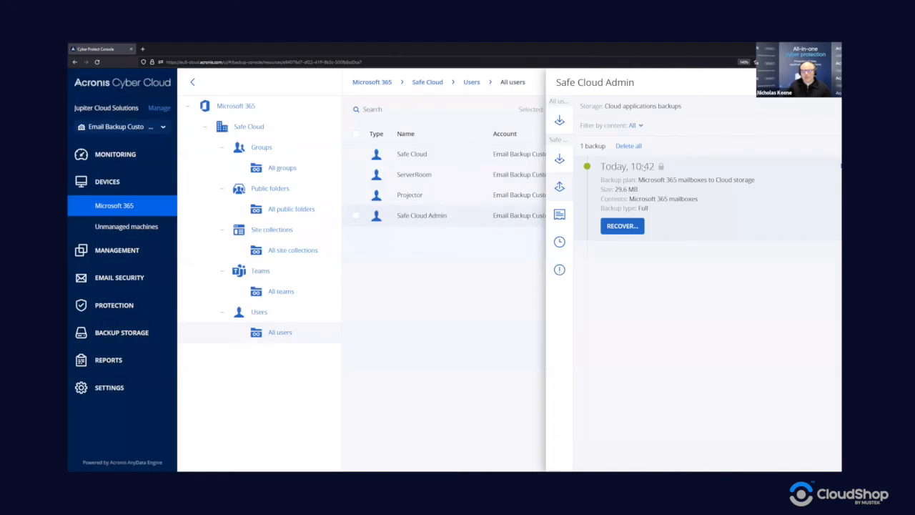
- Choose Email messages recovery from the 10:42 mailbox backup
left_click(622, 225)
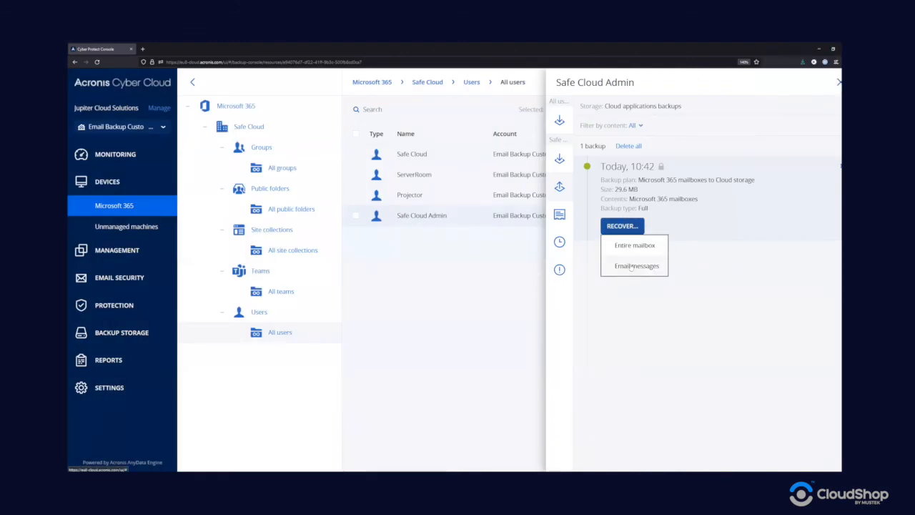
left_click(628, 266)
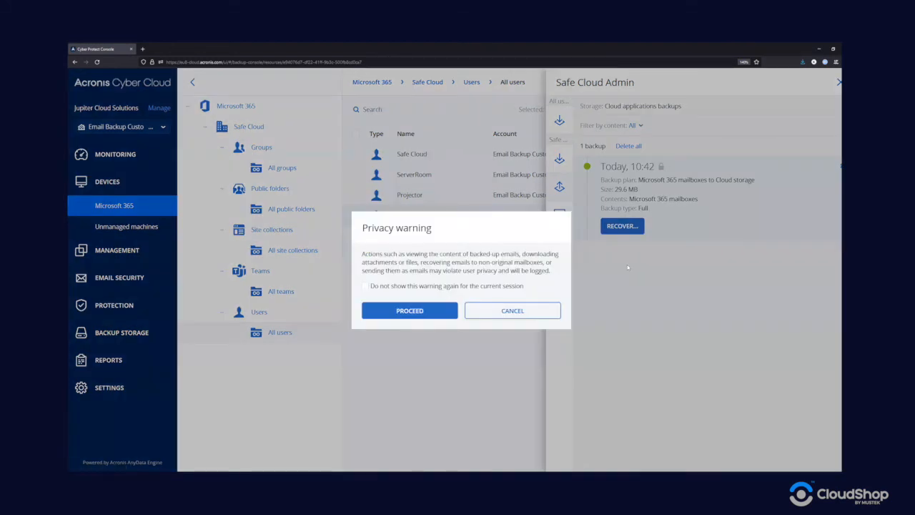
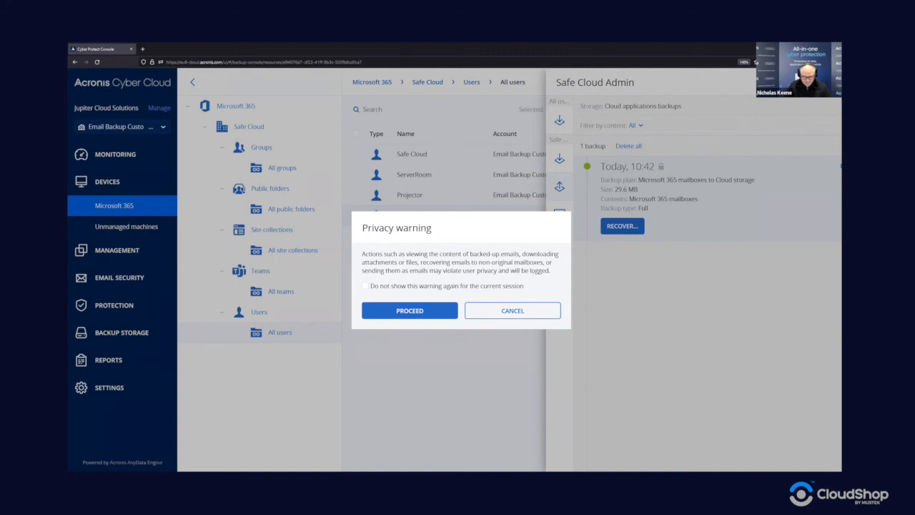
- Accept the privacy warning and enter the backup password to browse the 10:42 mailbox backup
left_click(430, 310)
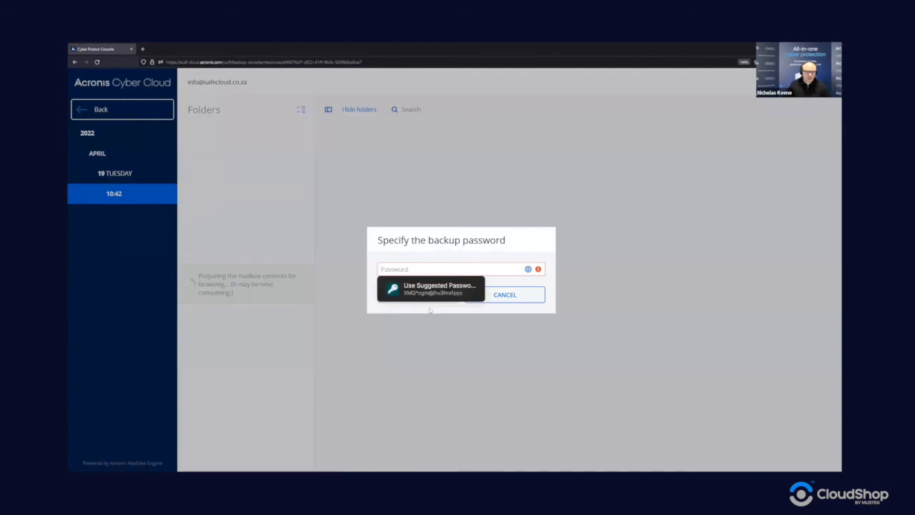
key("Down")
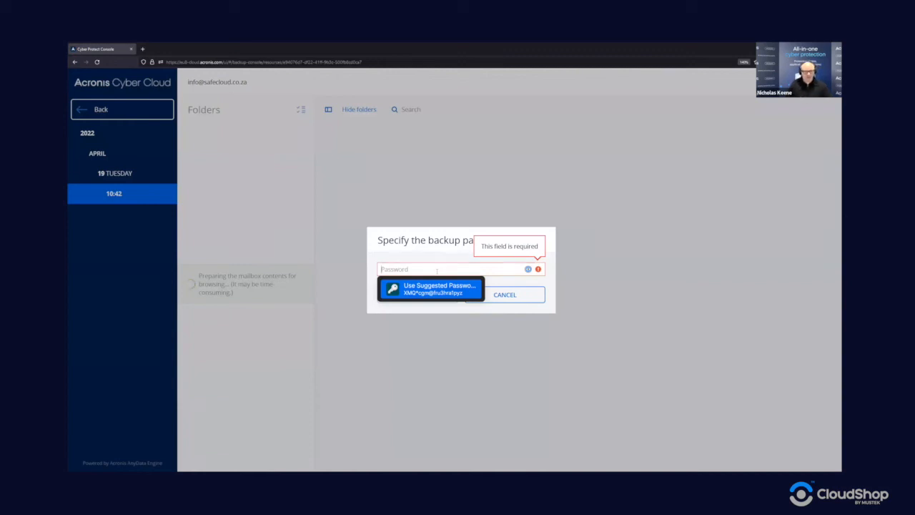
type("*************")
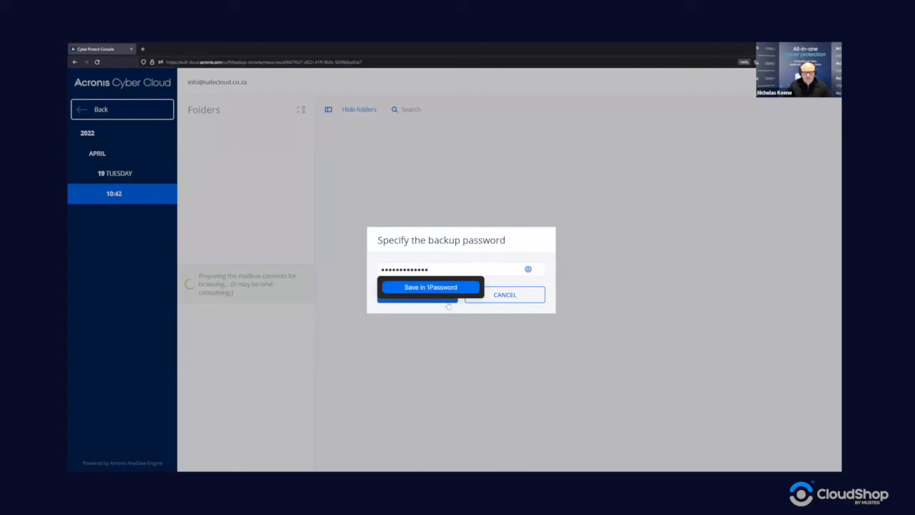
left_click(448, 303)
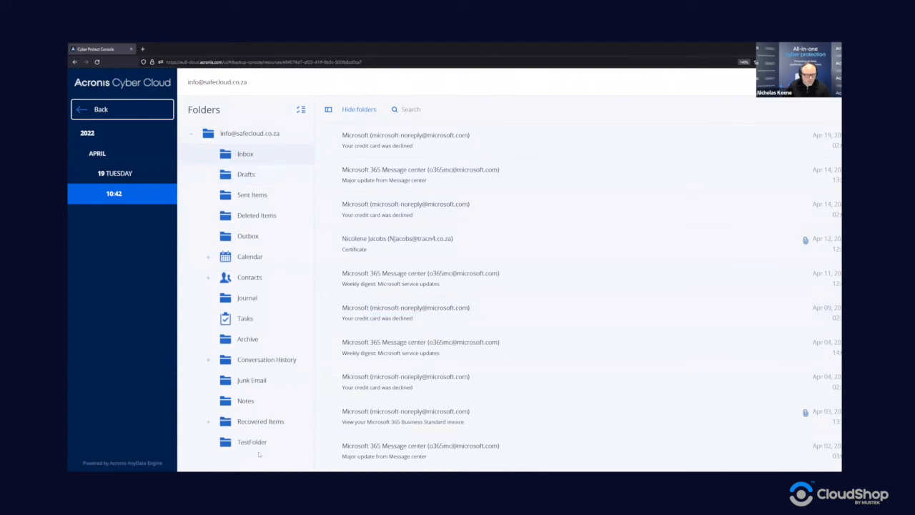
- Look through the backed-up Calendar, Contacts and Tasks folders
left_click(241, 258)
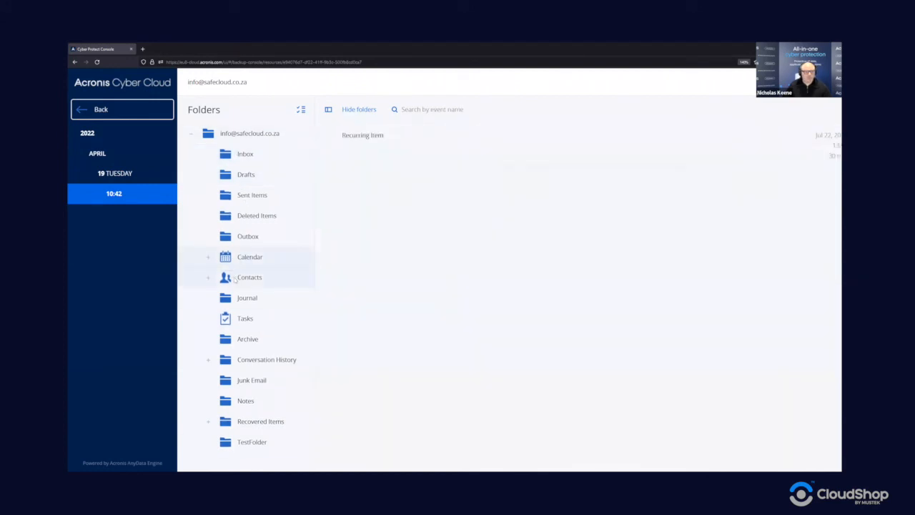
left_click(236, 278)
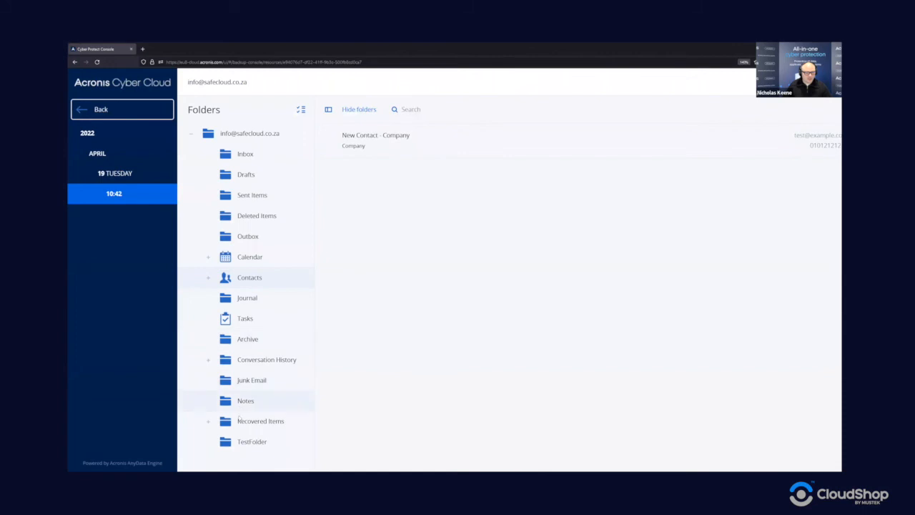
left_click(243, 319)
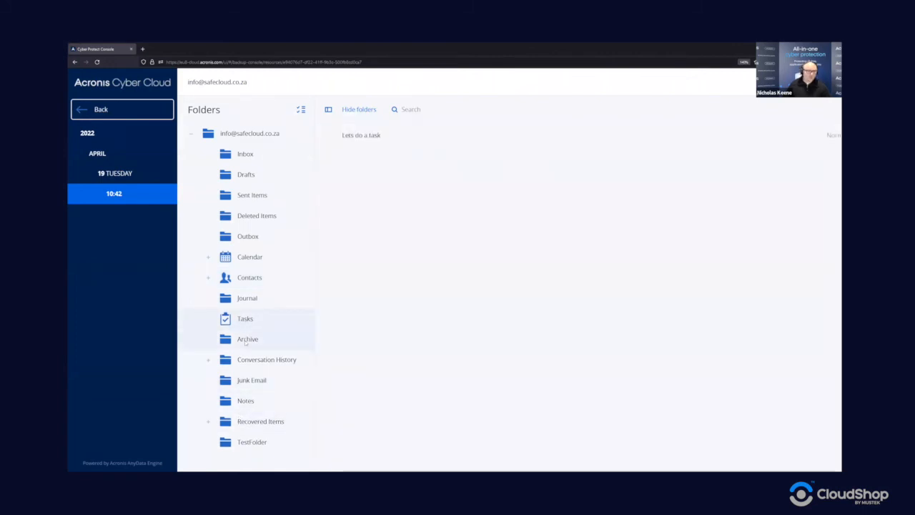
- Return to the Inbox and select the Major update from Message center email
left_click(247, 152)
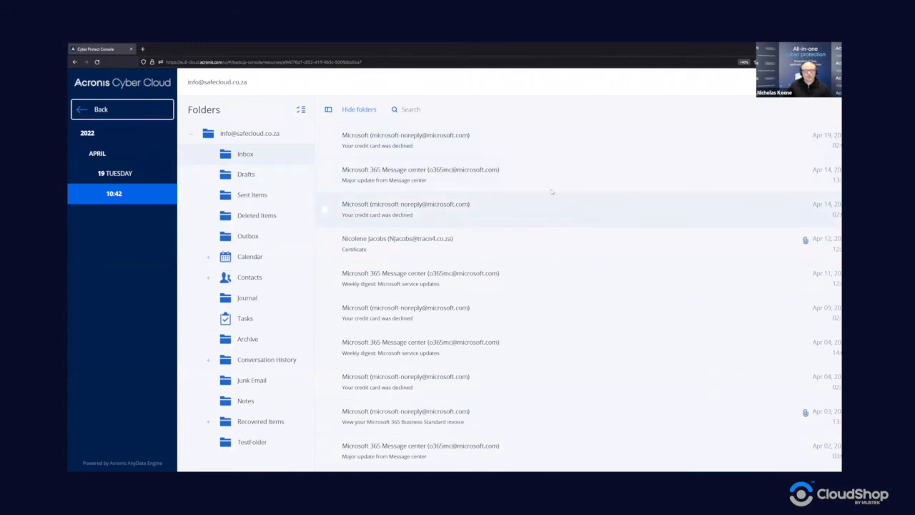
scroll(545, 189, "down", 1)
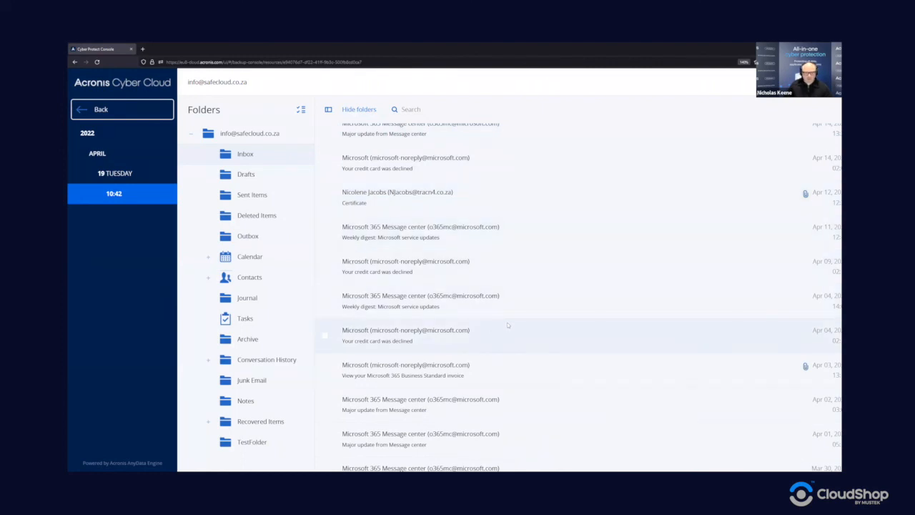
scroll(507, 325, "up", 1)
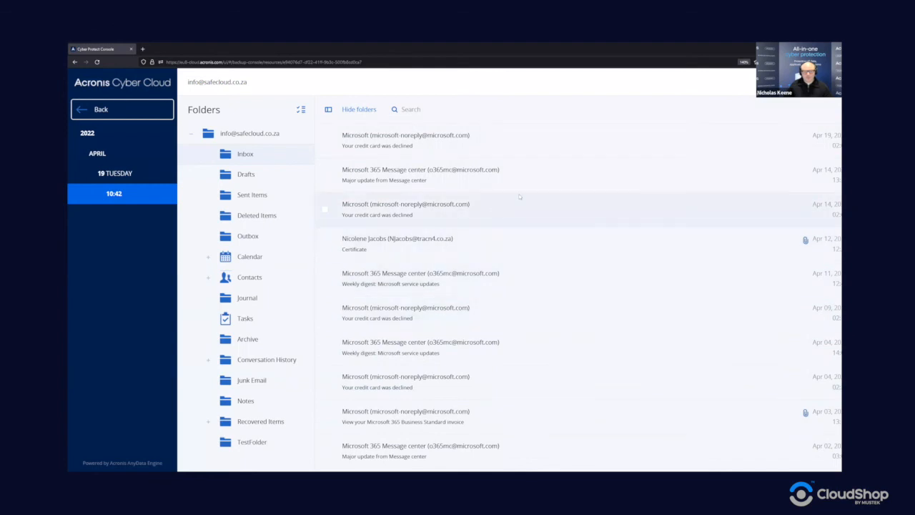
left_click(472, 178)
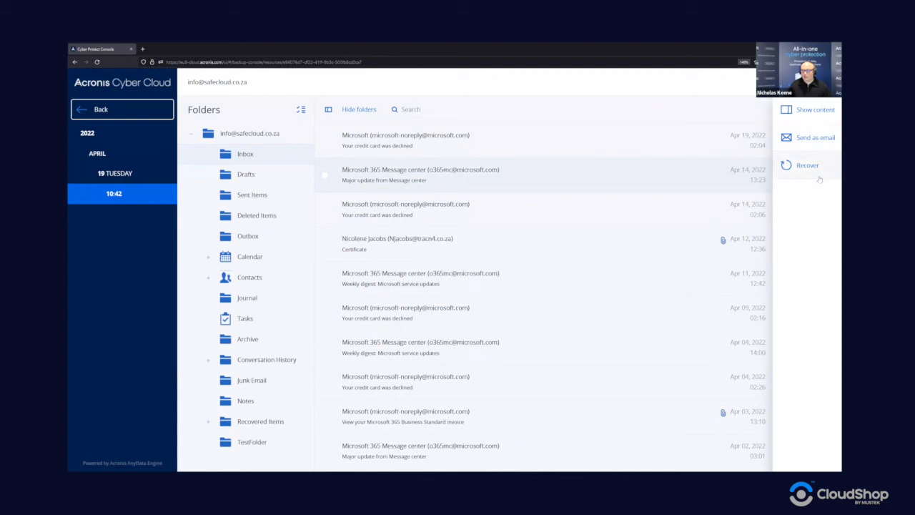
left_click(644, 241)
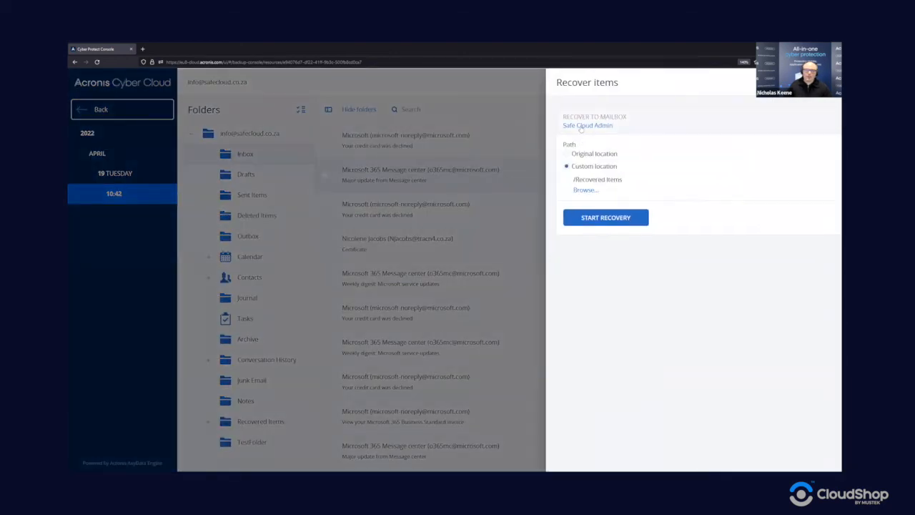
left_click(581, 126)
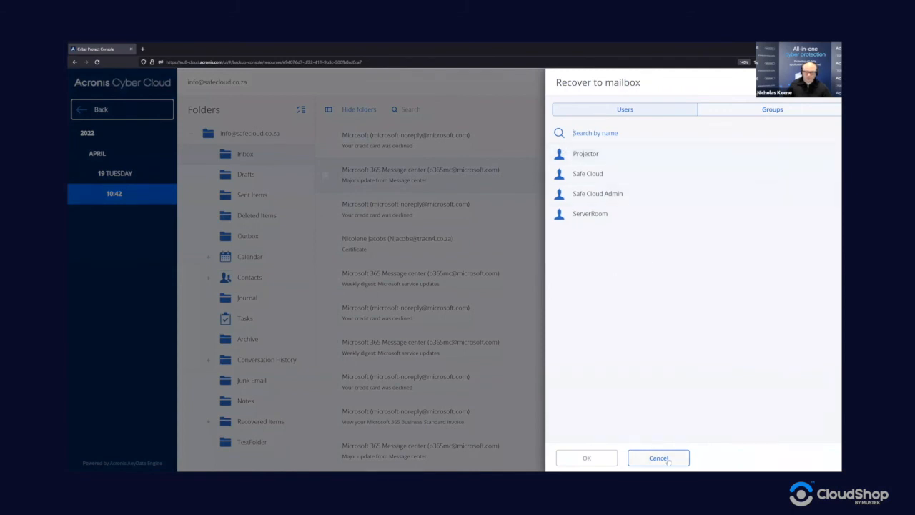
left_click(658, 457)
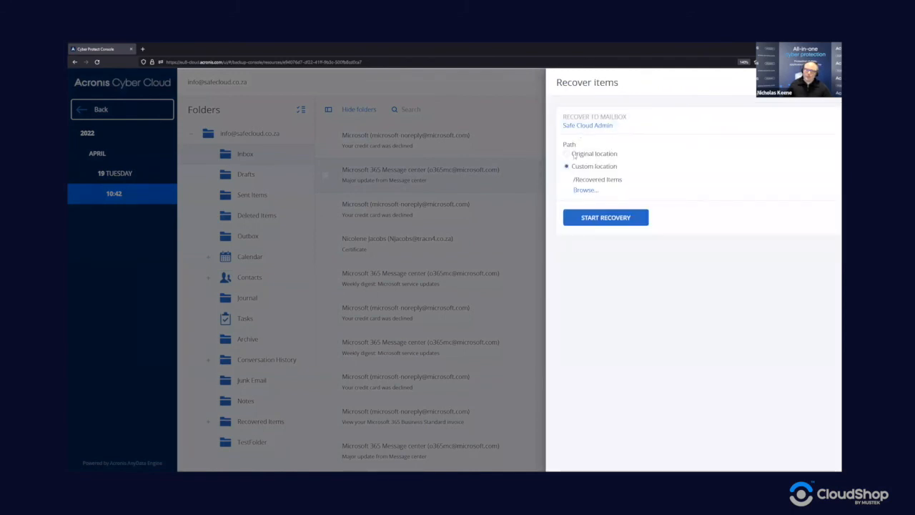
left_click(573, 154)
left_click(570, 165)
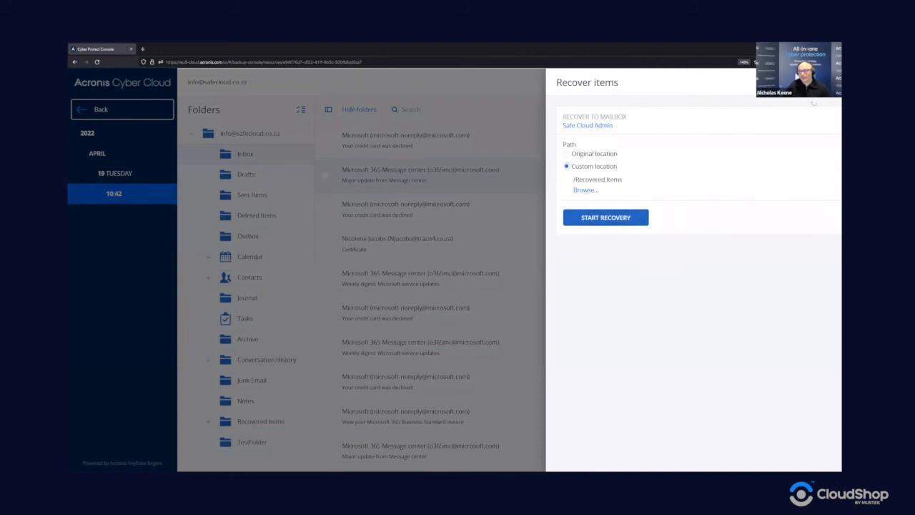
left_click(814, 100)
left_click(802, 137)
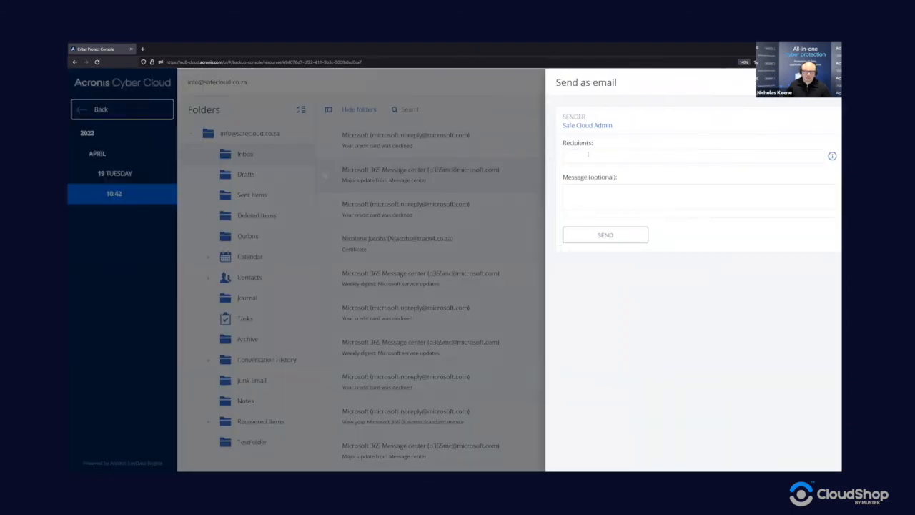
left_click(588, 154)
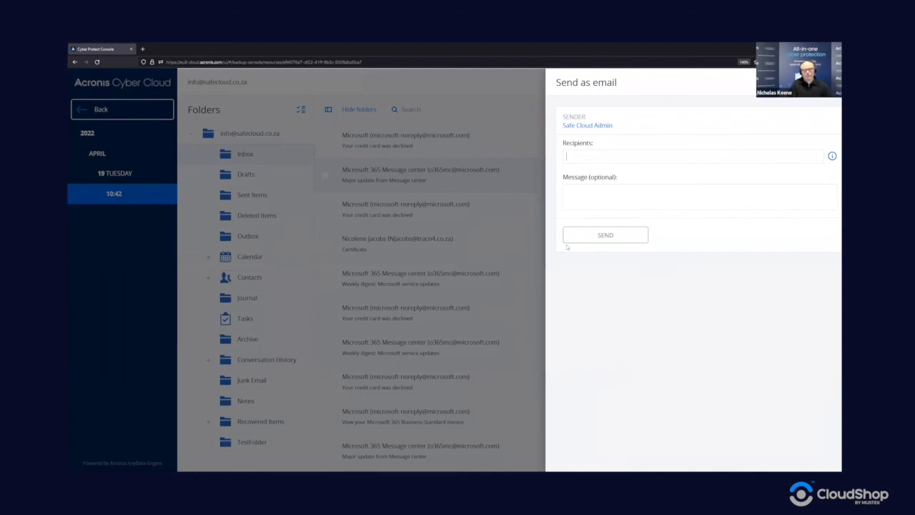
left_click(717, 186)
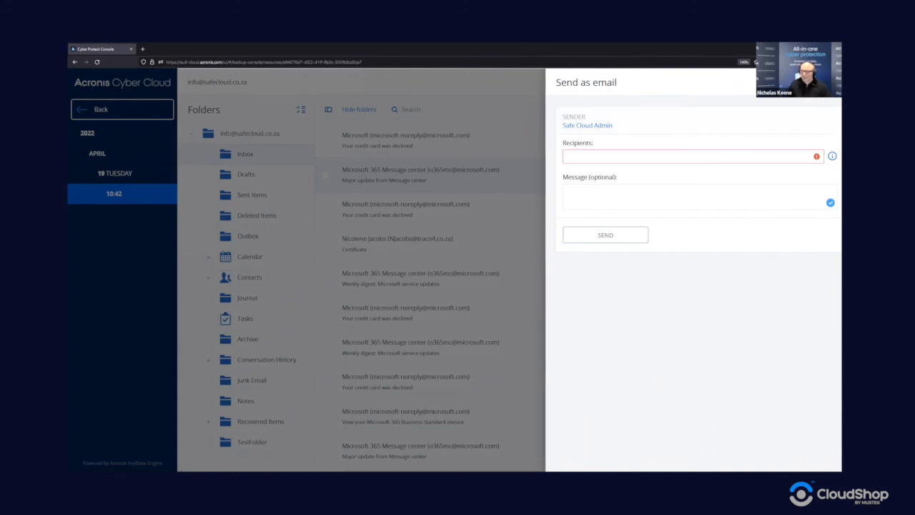
left_click(829, 82)
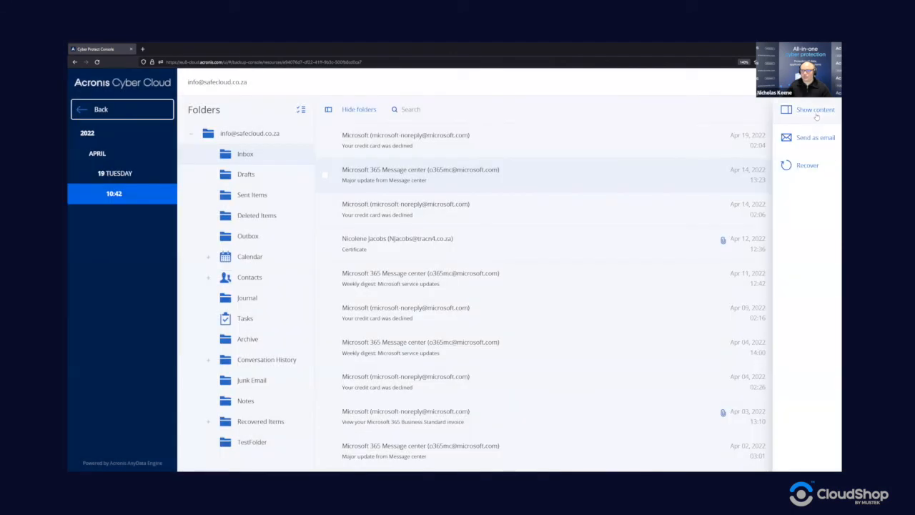
- Preview the Office 2013 end-of-support email, then open Tasks and select 'Lets do a task'
left_click(814, 114)
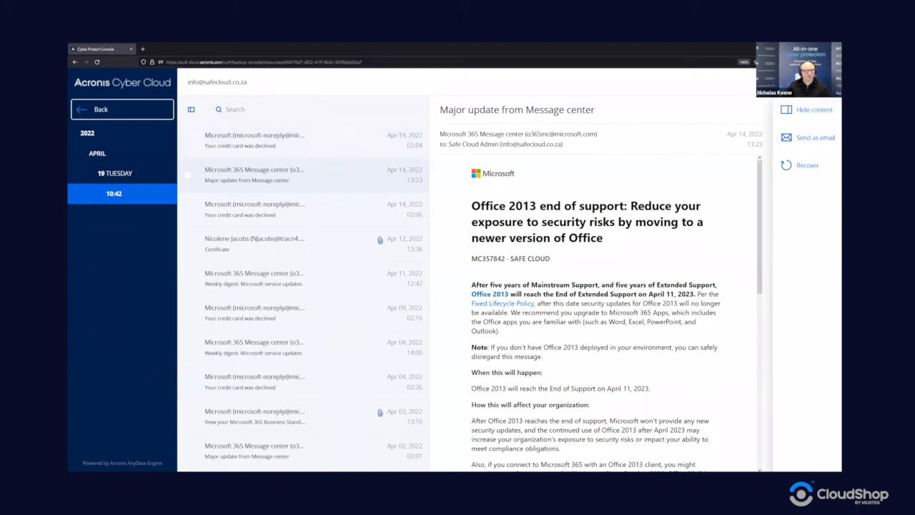
left_click(808, 110)
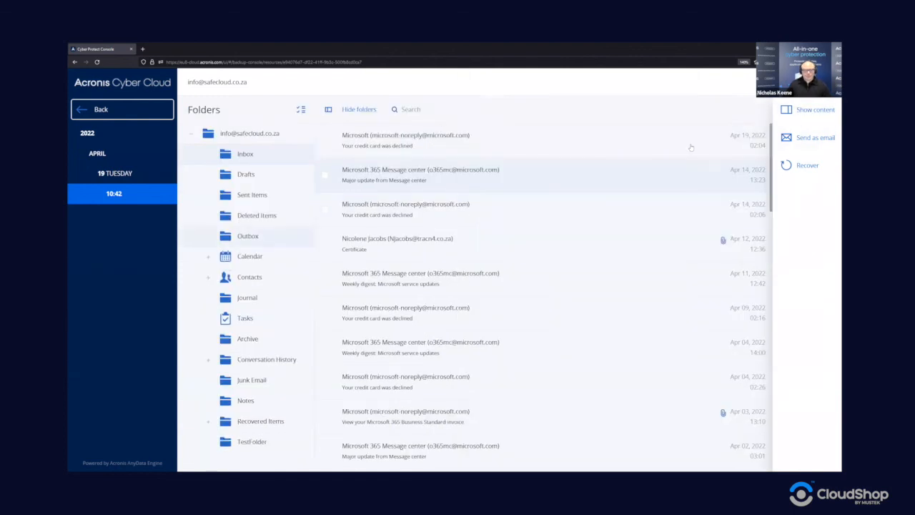
left_click(259, 259)
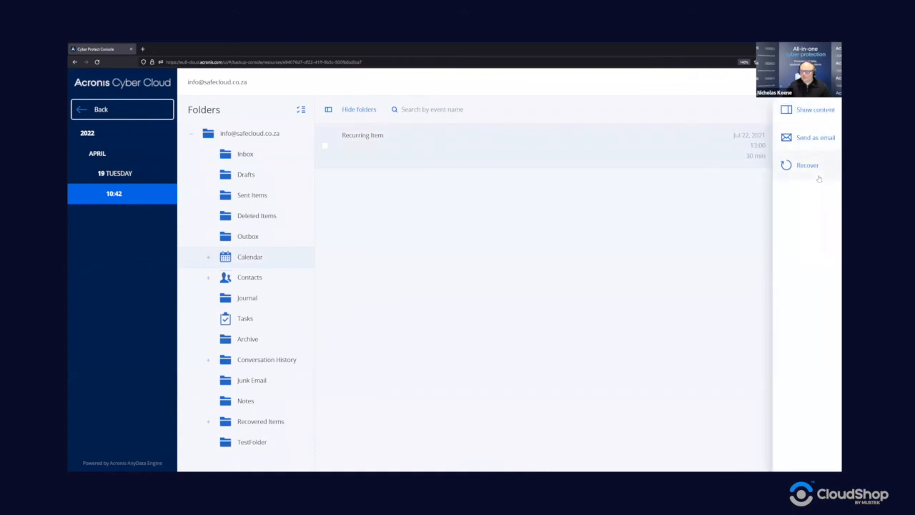
left_click(296, 278)
left_click(248, 321)
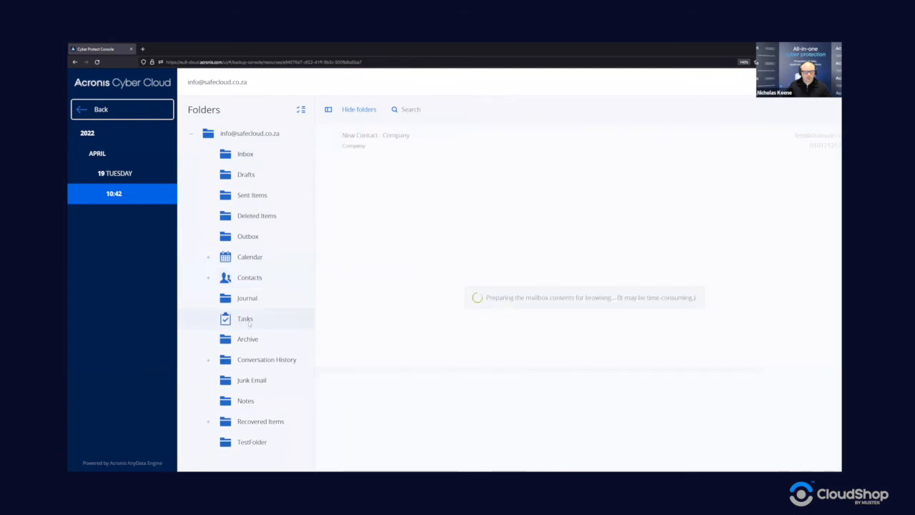
left_click(468, 141)
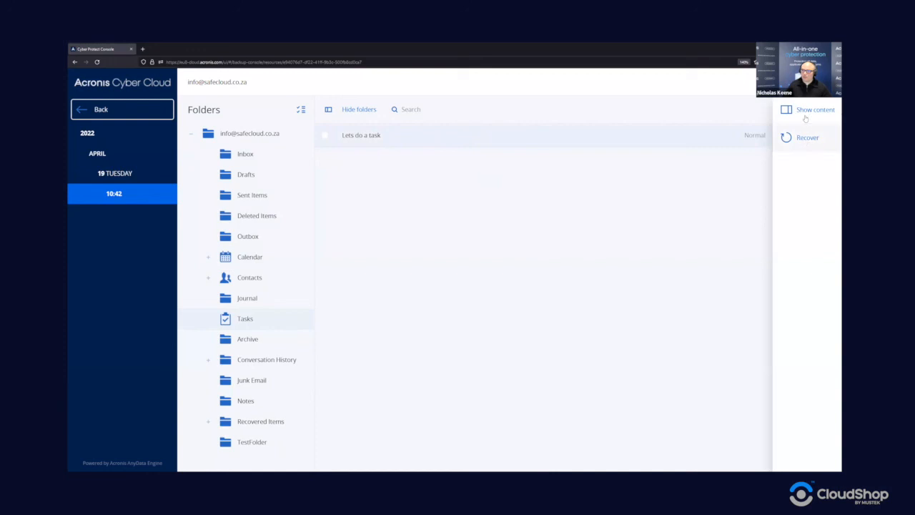
- Return to the Microsoft 365 users list and check, then close, Safe Cloud Admin's activity log
left_click(119, 110)
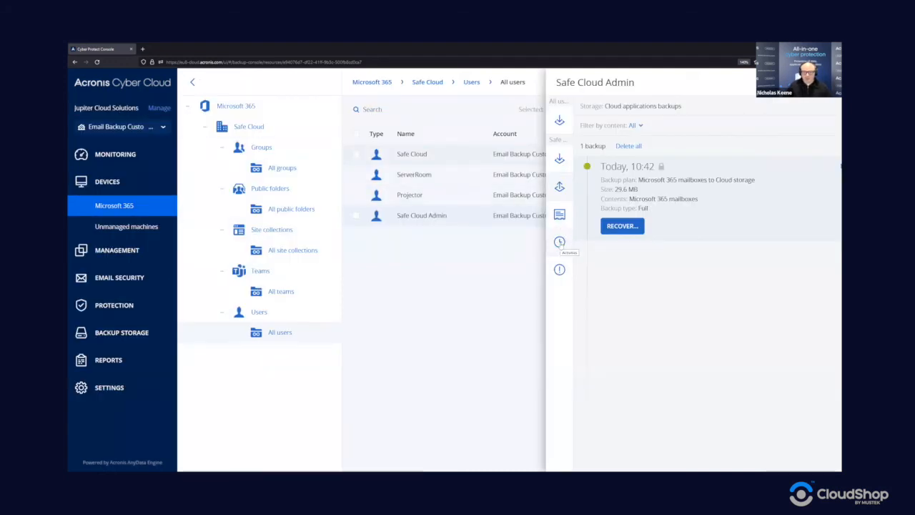
left_click(560, 242)
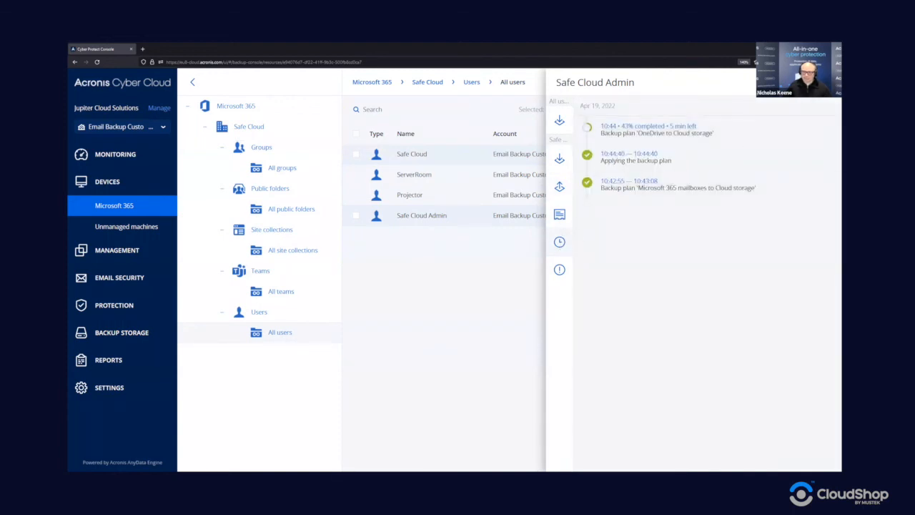
left_click(458, 214)
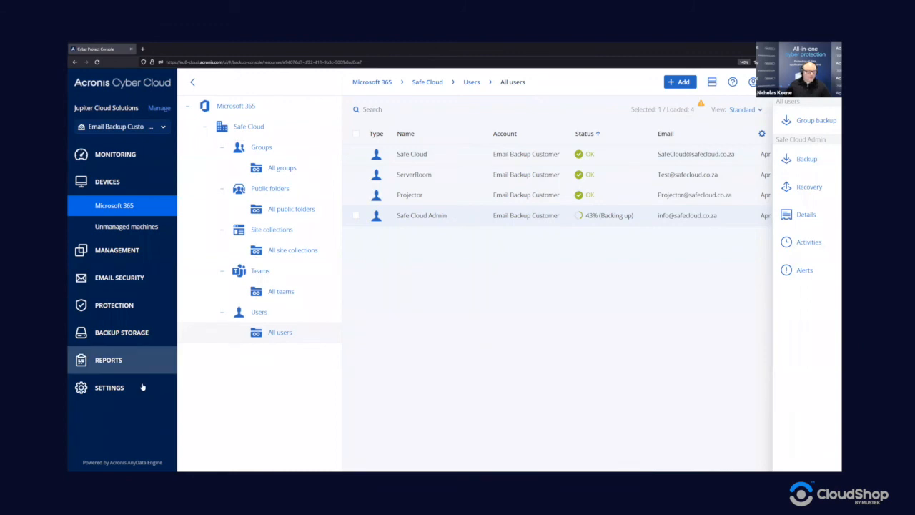
left_click(132, 336)
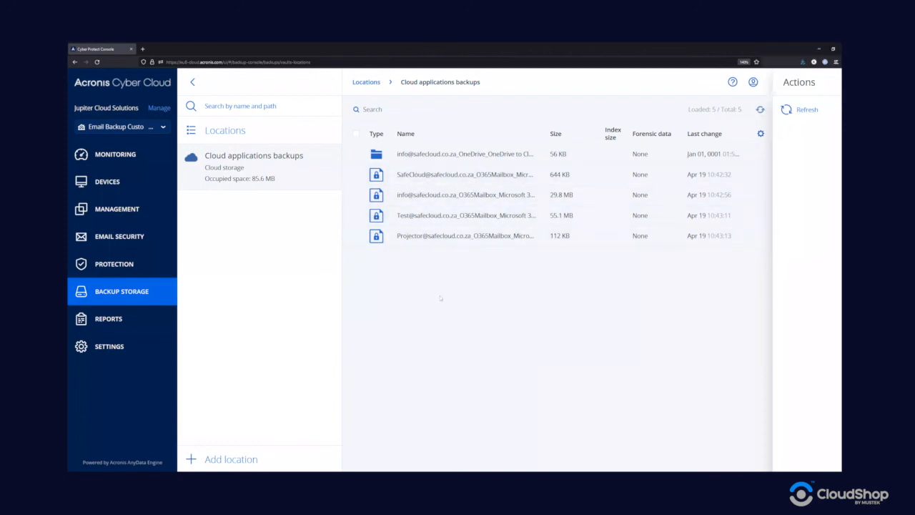
left_click(465, 204)
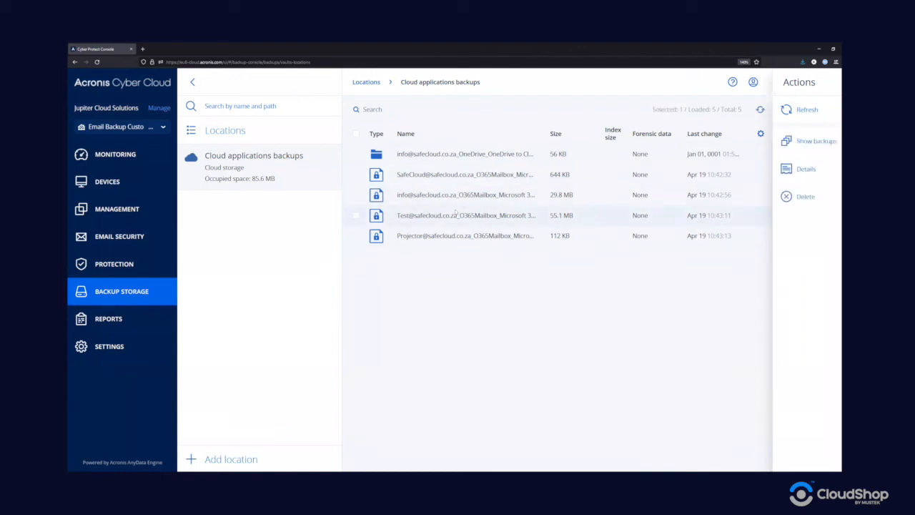
left_click(784, 170)
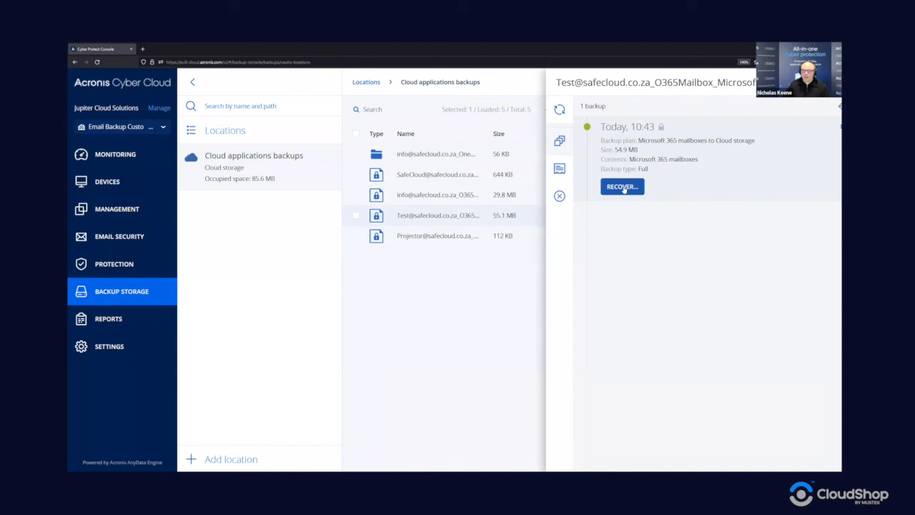
left_click(623, 187)
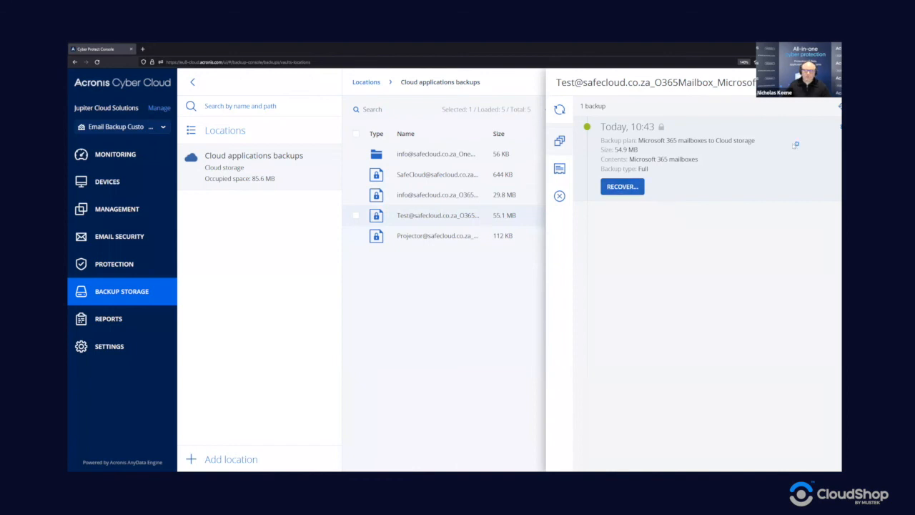
left_click(826, 82)
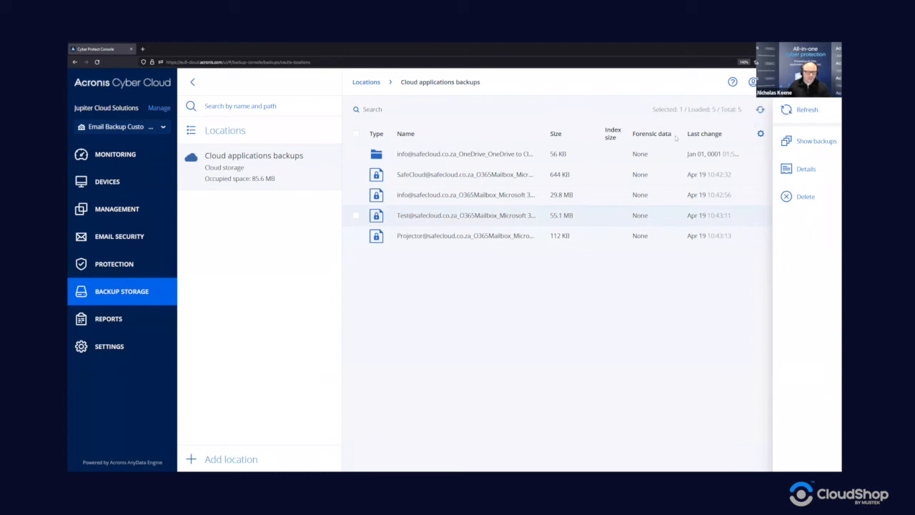
left_click(117, 184)
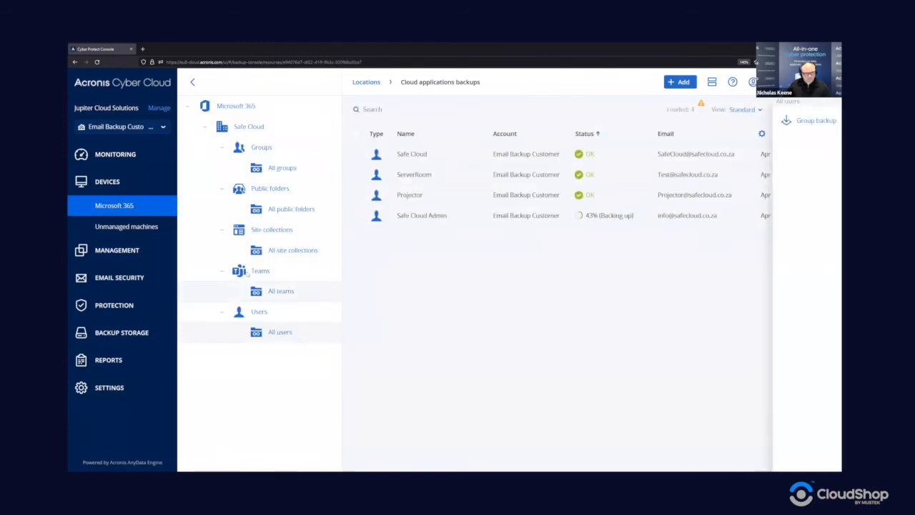
- Select all three SharePoint site collections and name their backup plan 'SharePoint sites to Cloud storage'
left_click(282, 246)
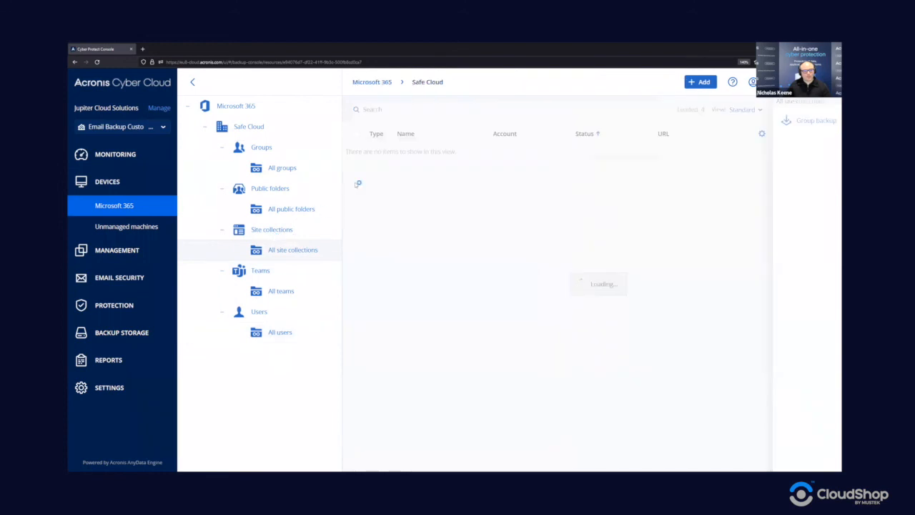
left_click(356, 134)
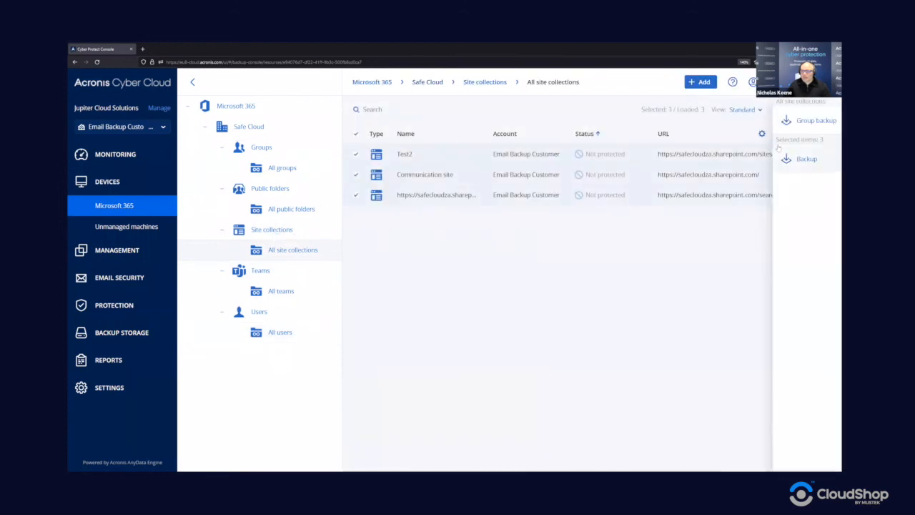
left_click(808, 159)
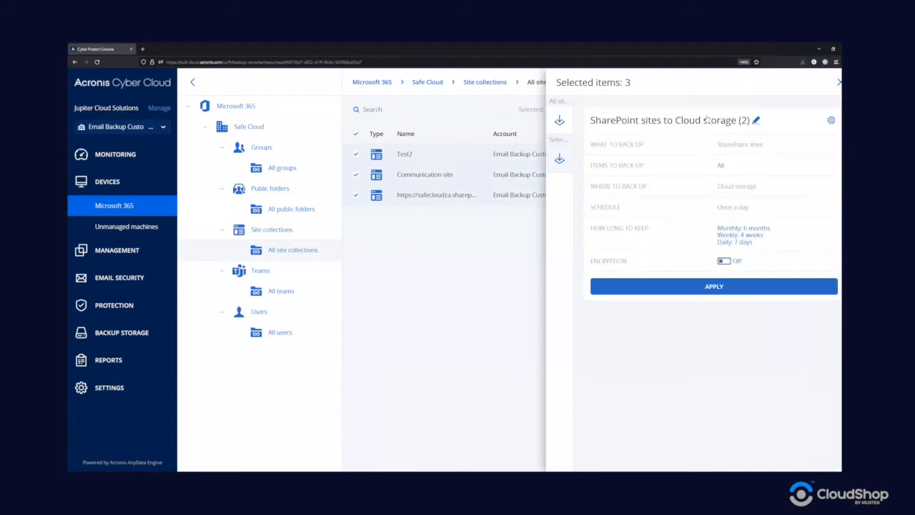
left_click(756, 120)
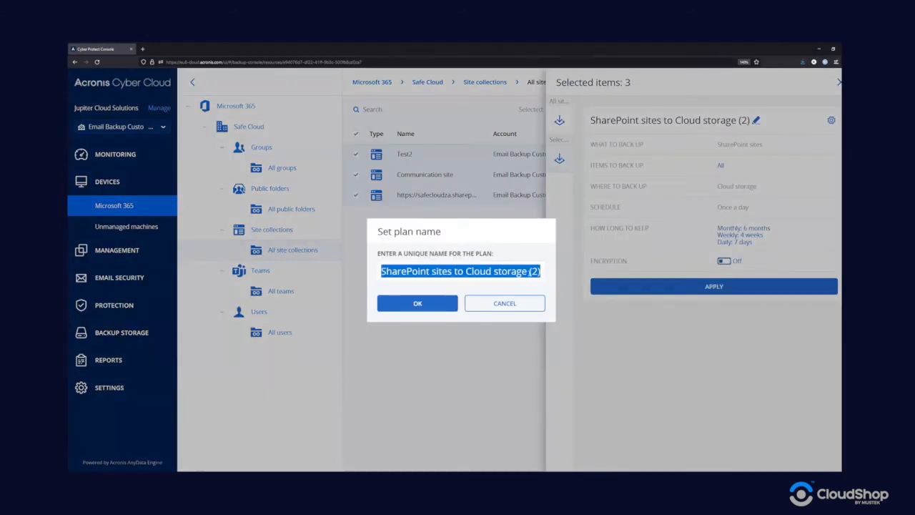
left_click(529, 271)
key("Delete")
key("Delete")
key("Delete")
key("Delete")
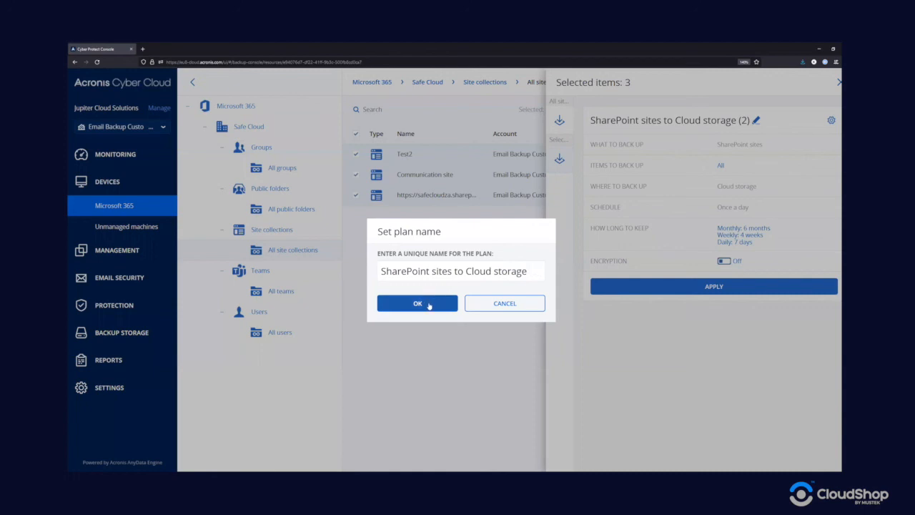
left_click(432, 302)
- Apply the plan to the three sites and run it immediately
left_click(685, 287)
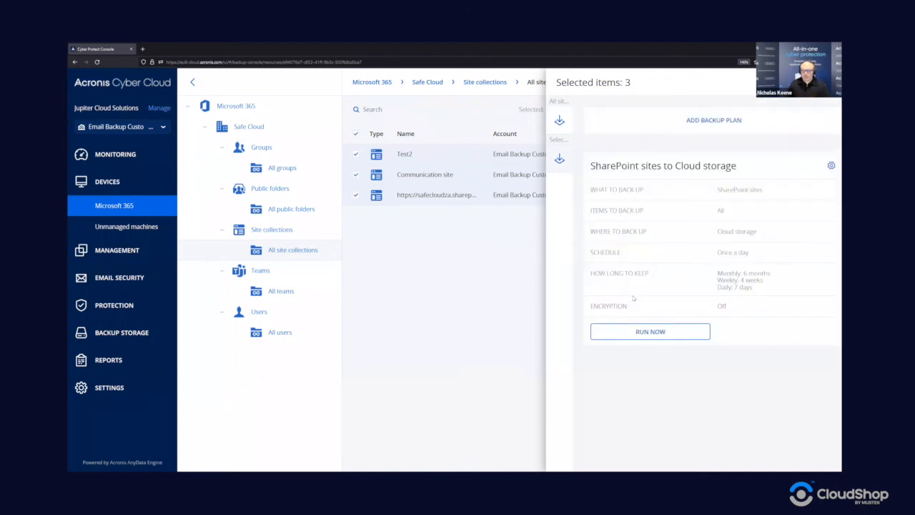
left_click(651, 332)
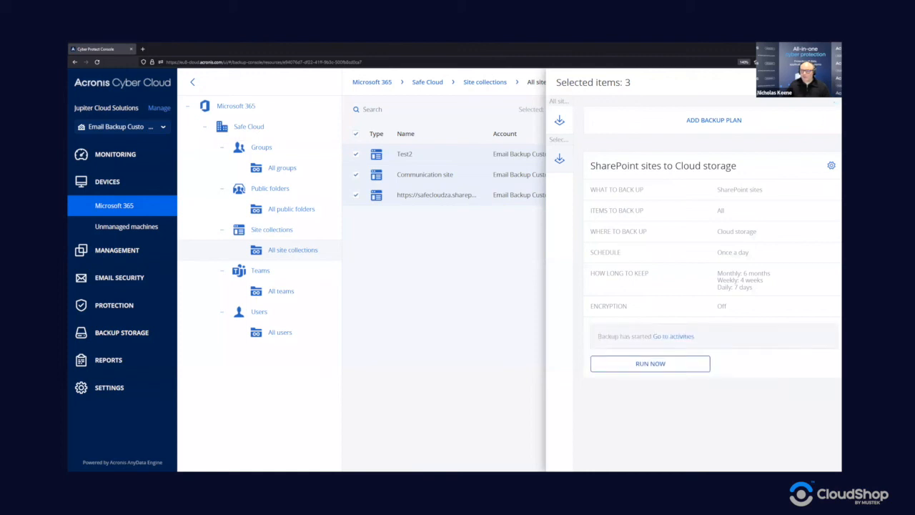
left_click(830, 83)
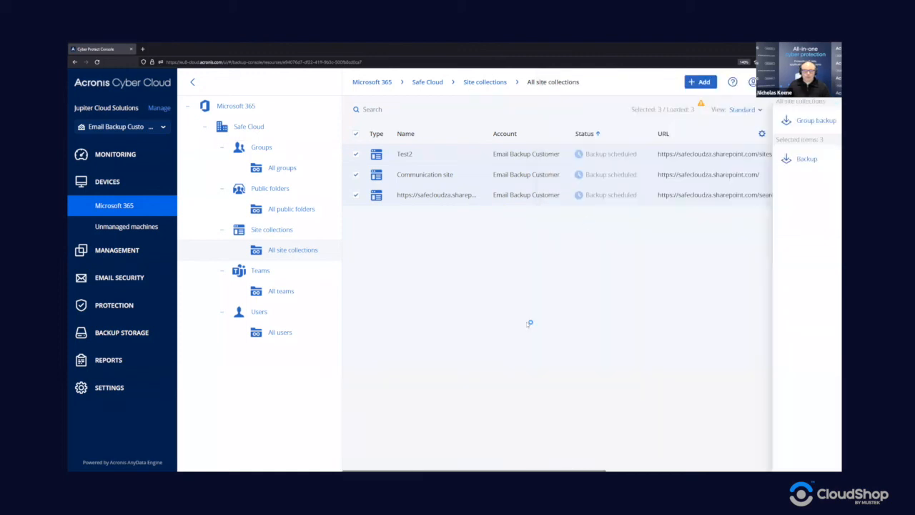
left_click(119, 252)
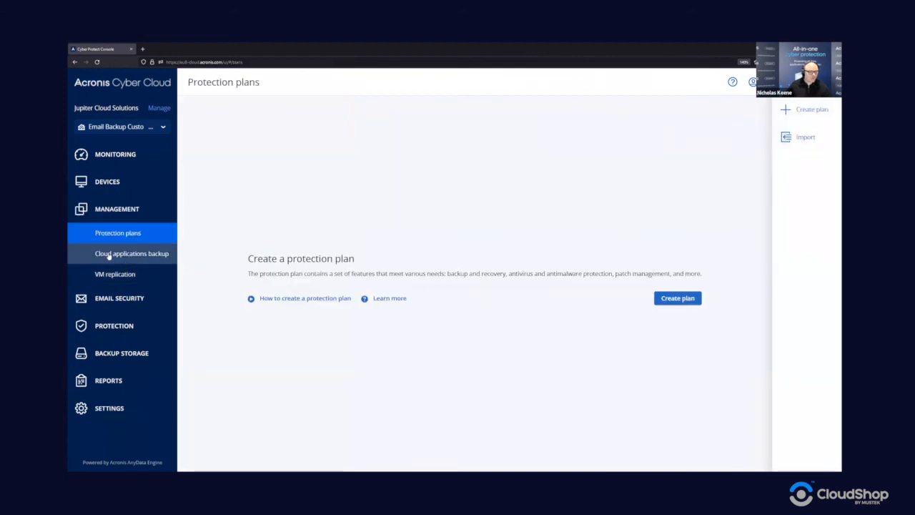
- Open the cloud applications backup plans and start a new plan, reviewing its data types and devices
left_click(109, 255)
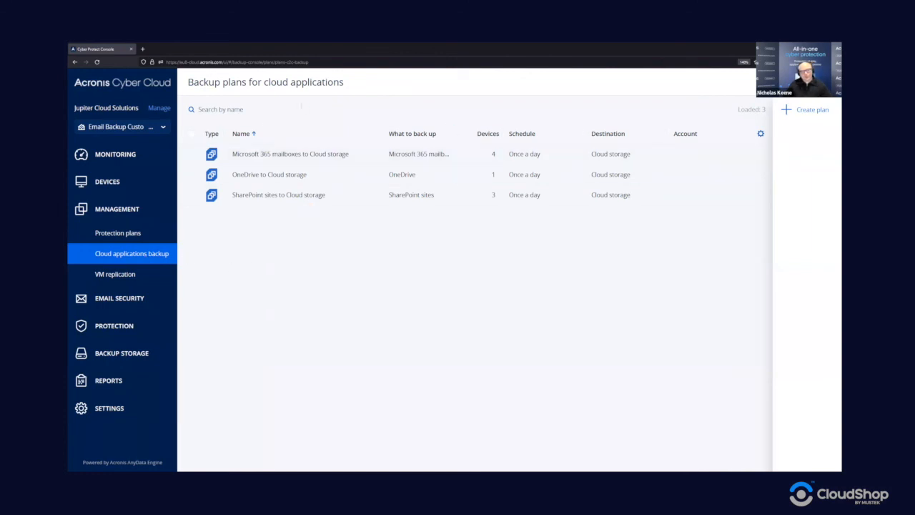
left_click(820, 111)
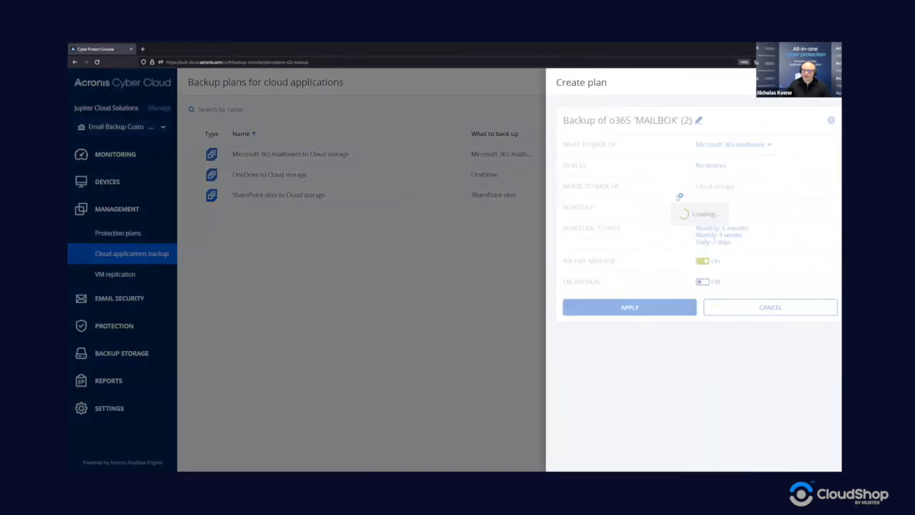
left_click(730, 146)
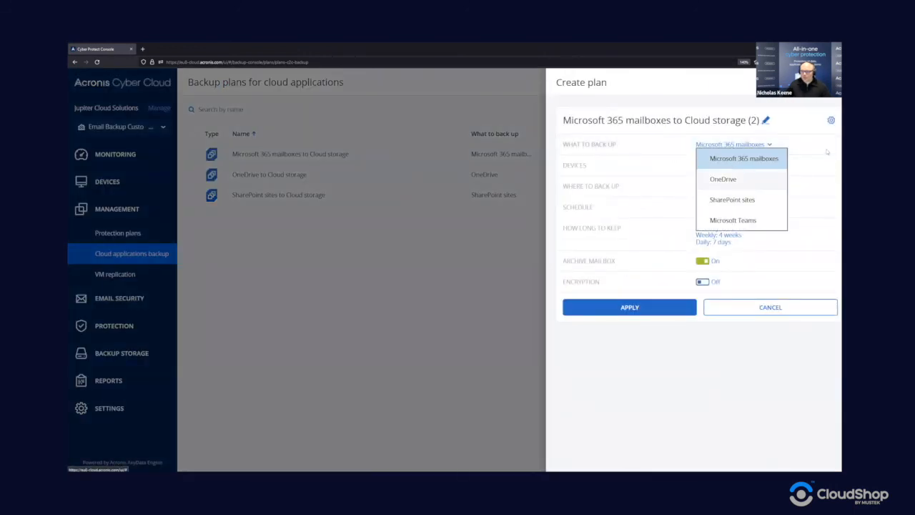
left_click(768, 158)
left_click(711, 171)
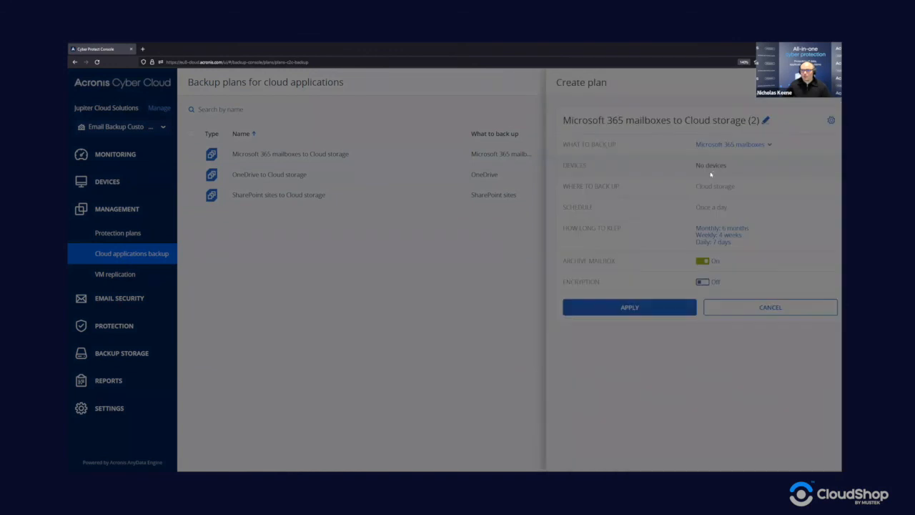
left_click(799, 109)
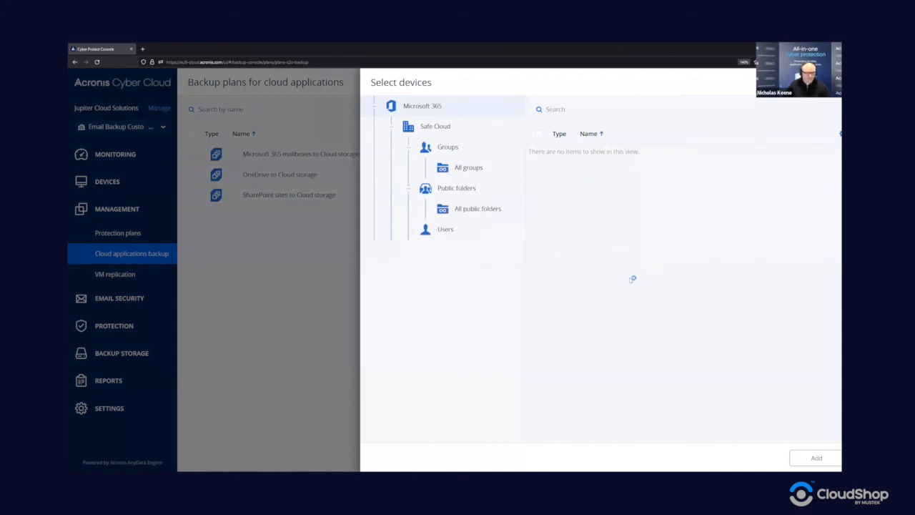
- Cancel the new plan without adding devices and go to the Monitoring Overview
key("Escape")
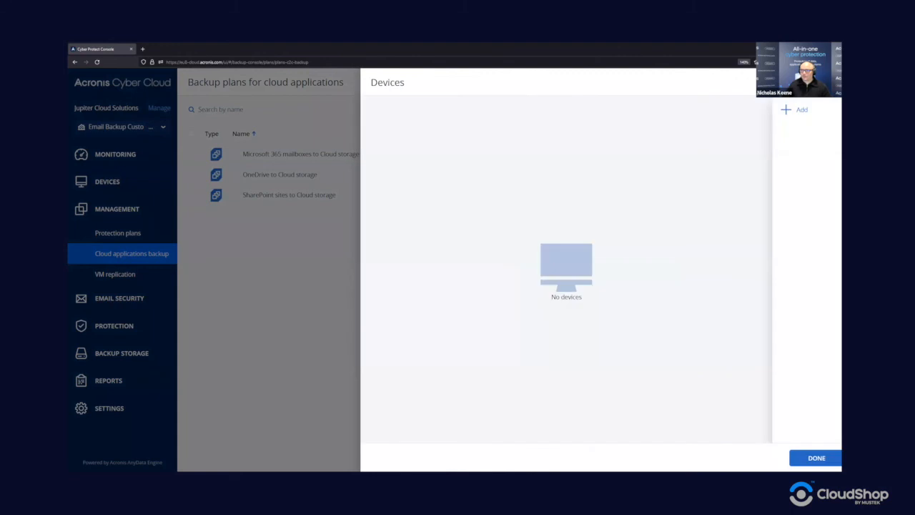
key("Escape")
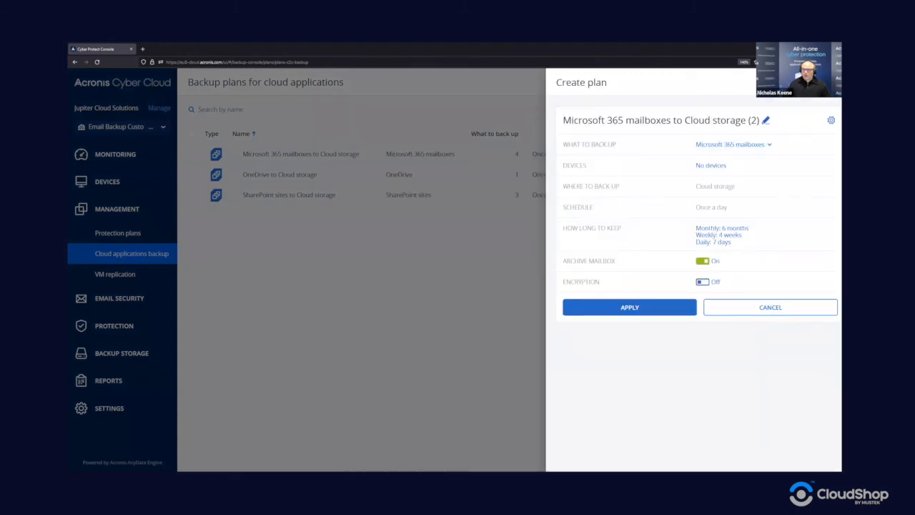
key("Escape")
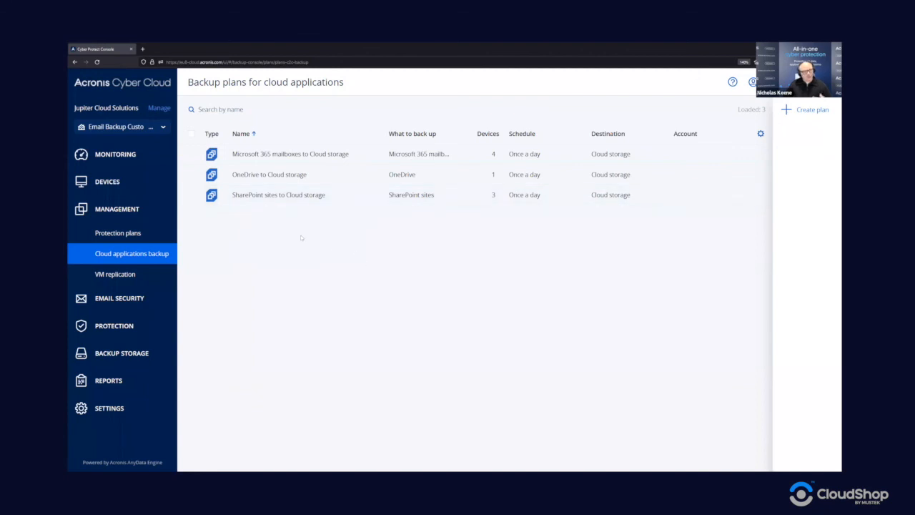
left_click(139, 159)
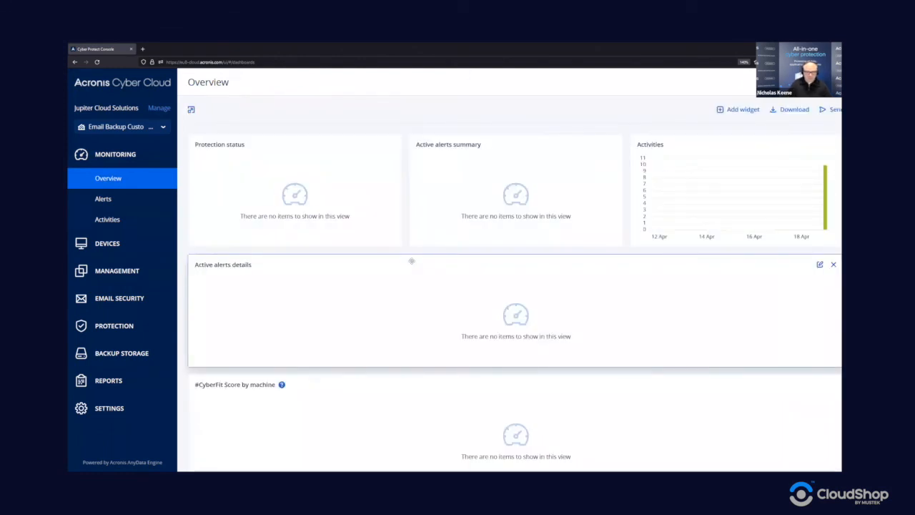
- Remove the Protection status widget from the Overview dashboard
scroll(393, 278, "down", 3)
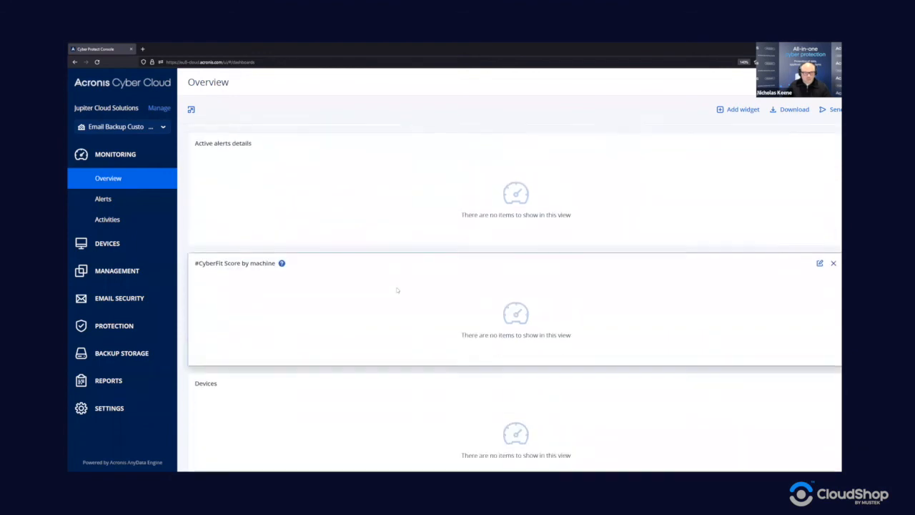
scroll(398, 299, "down", 5)
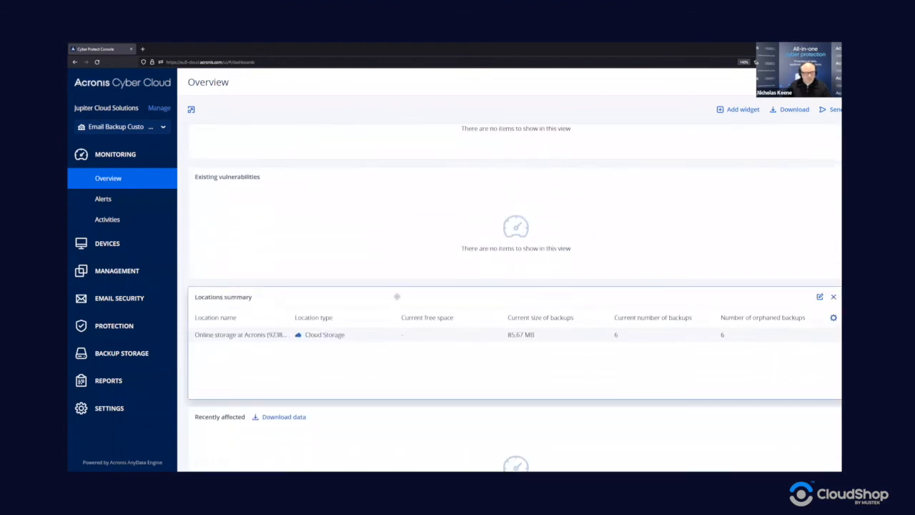
scroll(398, 294, "up", 8)
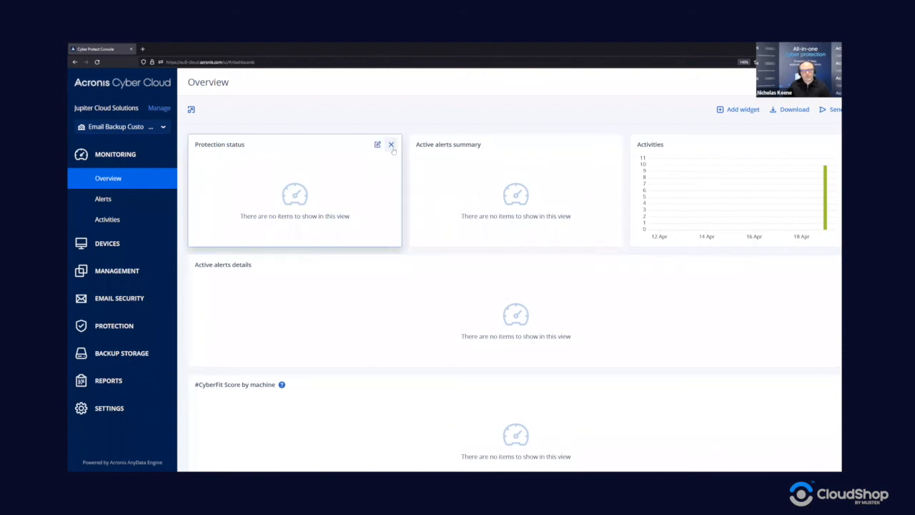
left_click(391, 145)
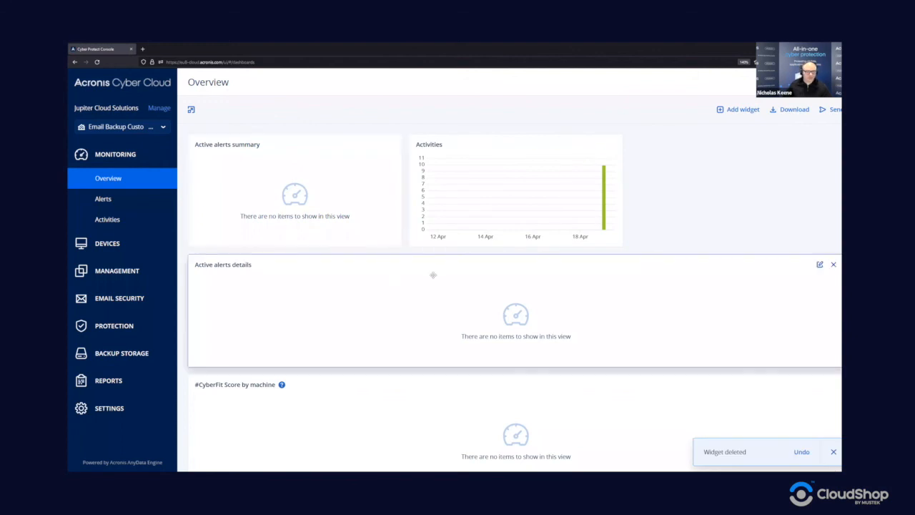
- Delete the Devices, Existing vulnerabilities and Recently affected widgets
scroll(682, 380, "down", 1)
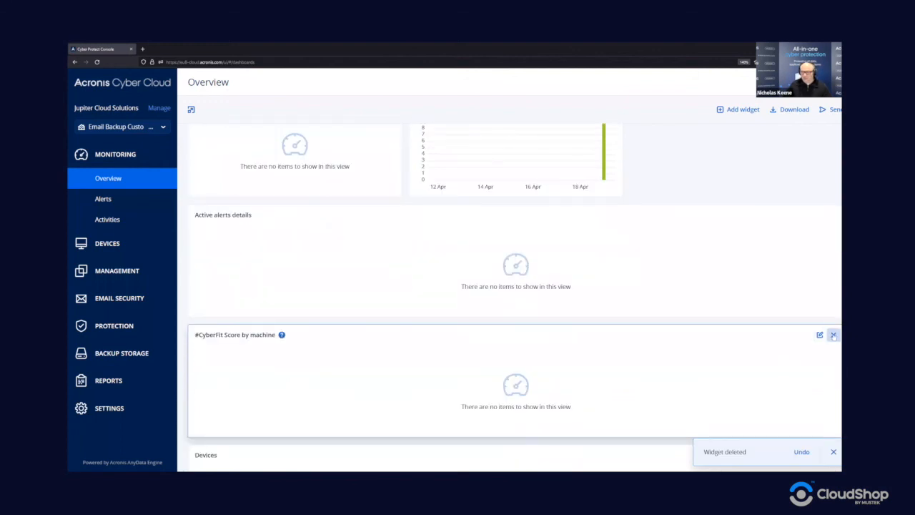
scroll(811, 336, "down", 2)
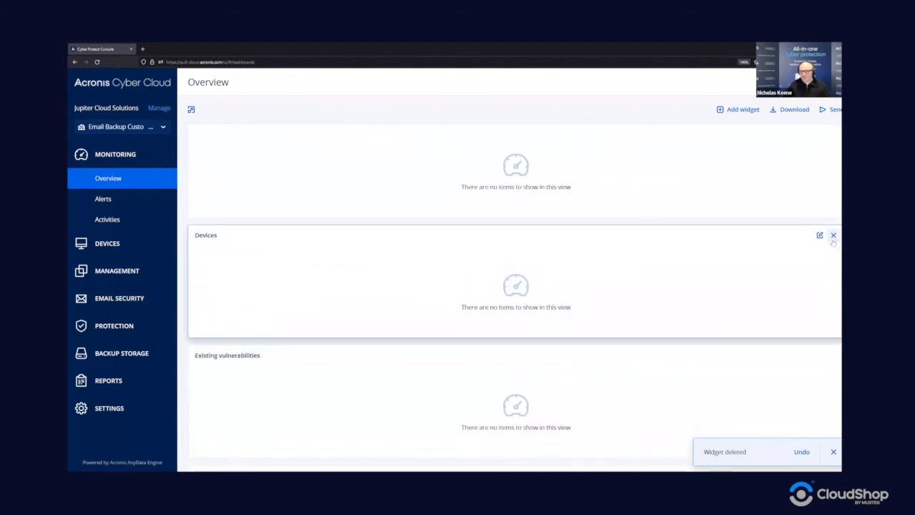
left_click(820, 235)
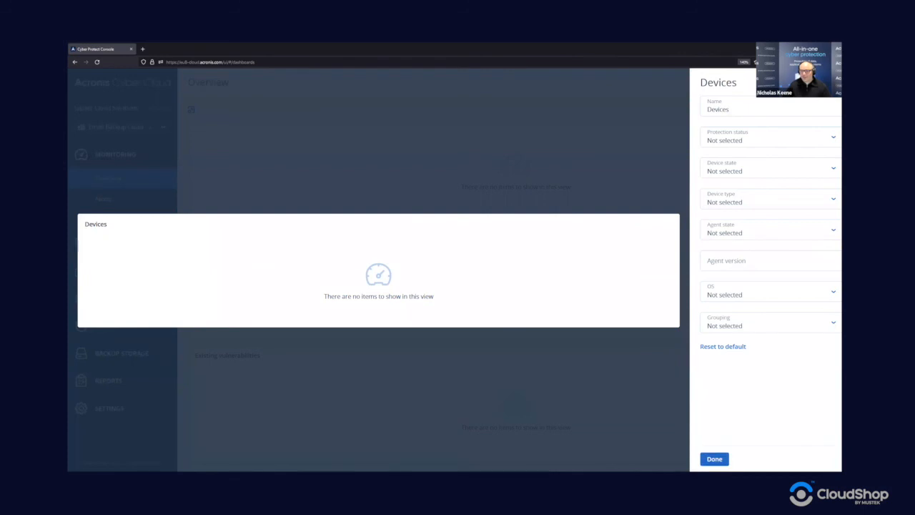
left_click(842, 83)
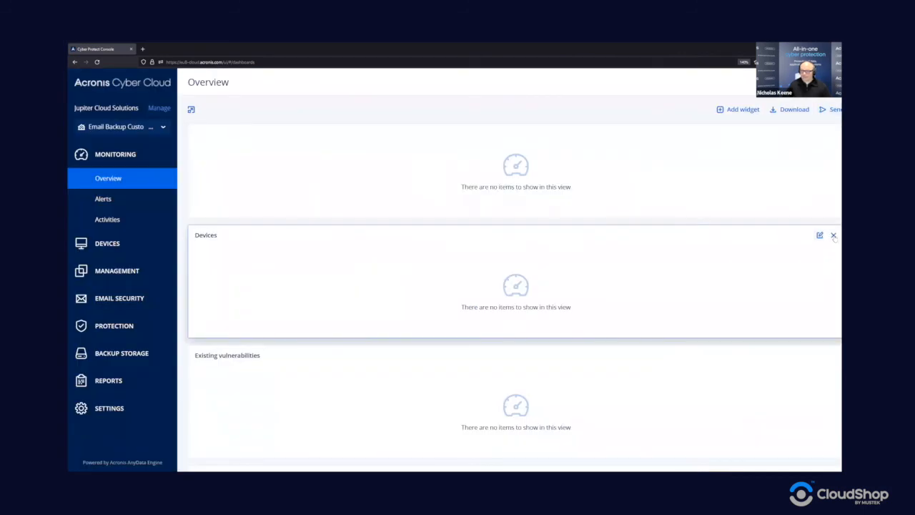
left_click(833, 235)
left_click(833, 235)
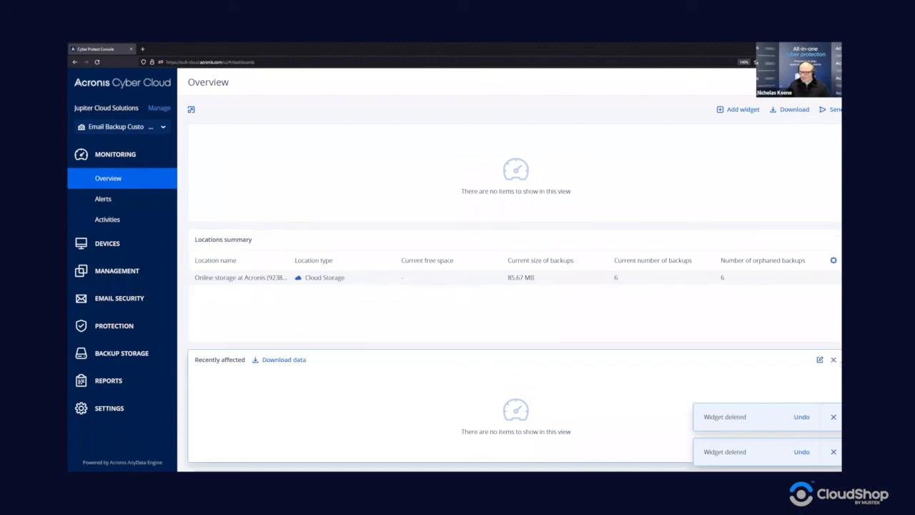
left_click(834, 359)
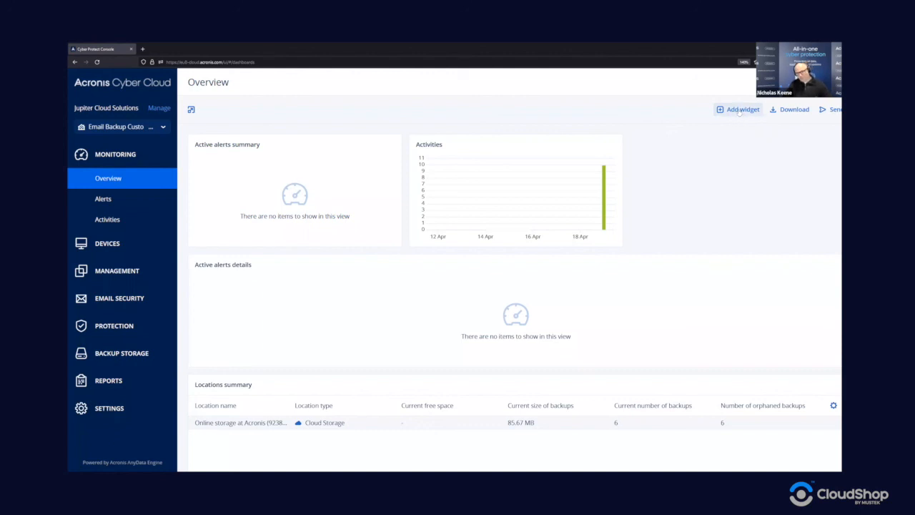
- Add a Cloud applications widget from the Devices category to the Overview
left_click(739, 110)
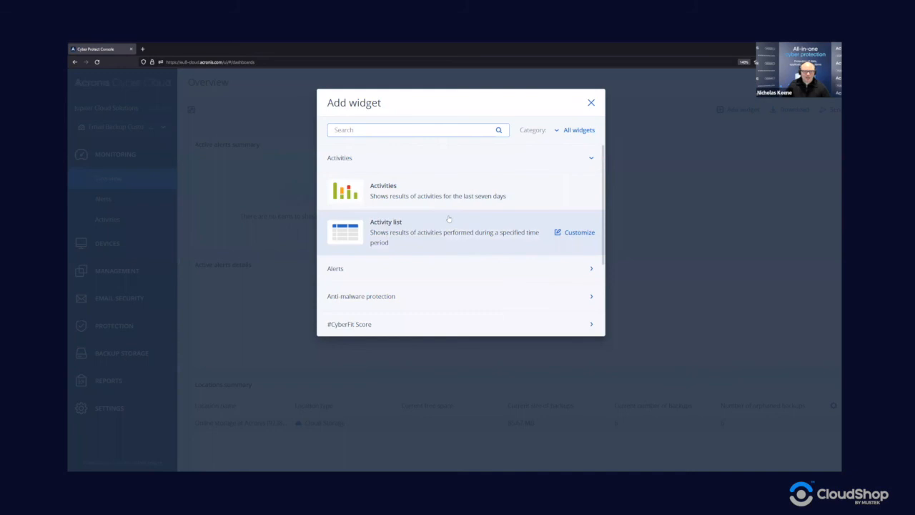
scroll(449, 219, "down", 3)
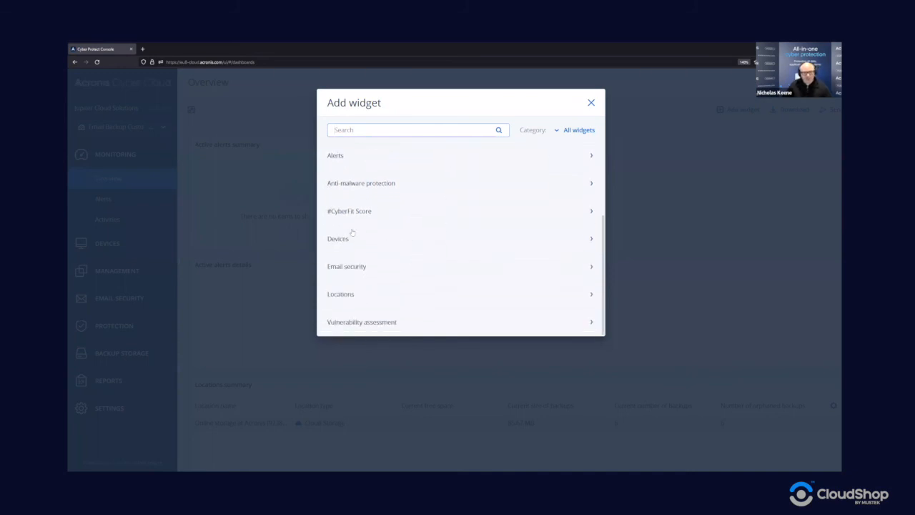
left_click(371, 245)
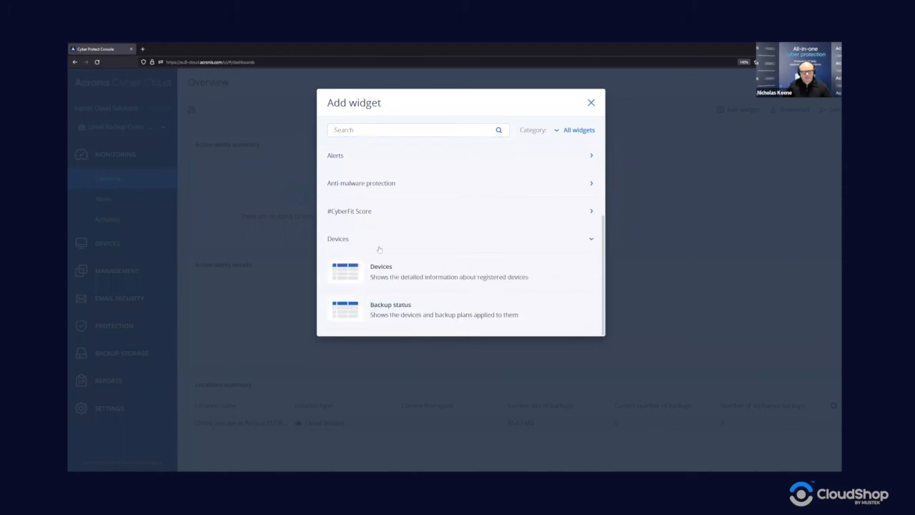
scroll(379, 256, "down", 3)
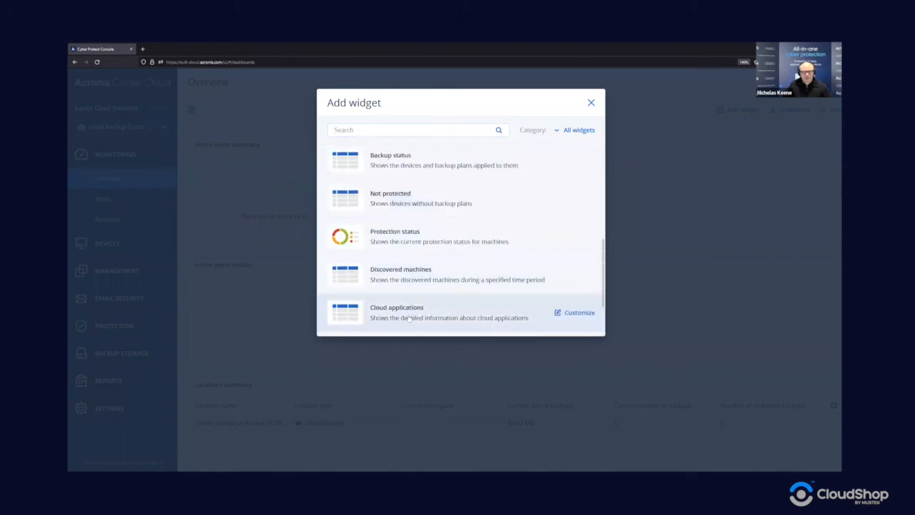
left_click(409, 313)
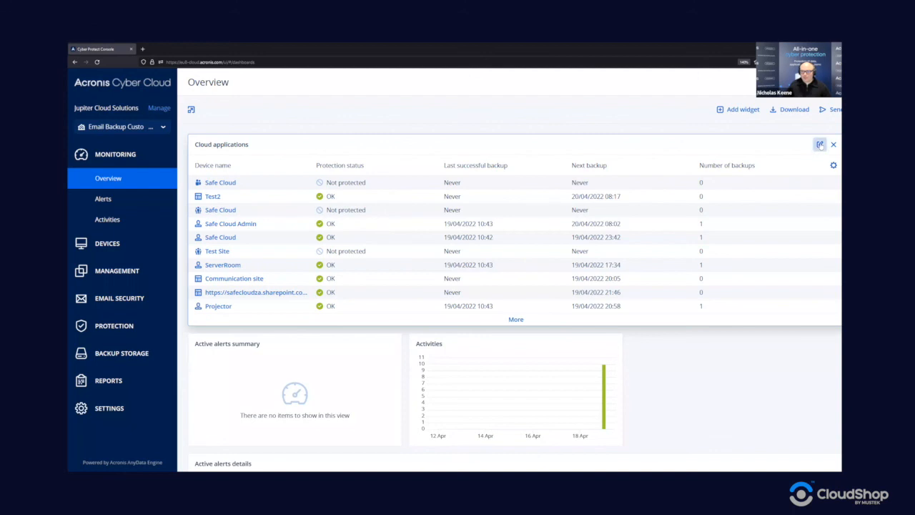
- Filter the widget's protection status to Critical, Error, Information and OK
left_click(819, 145)
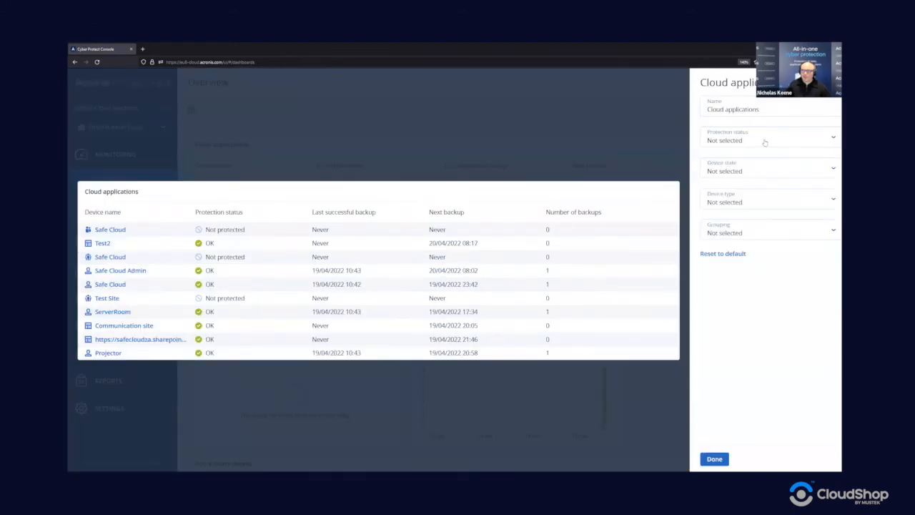
left_click(764, 141)
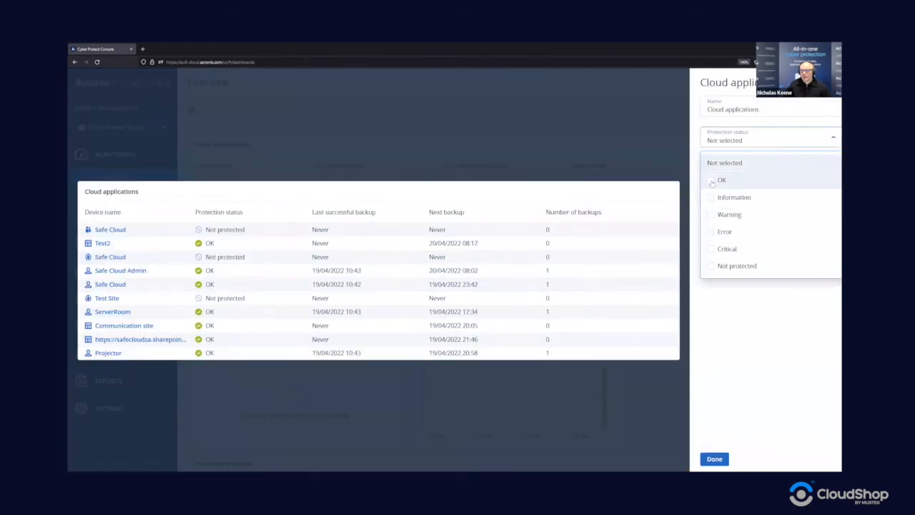
left_click(711, 249)
left_click(711, 232)
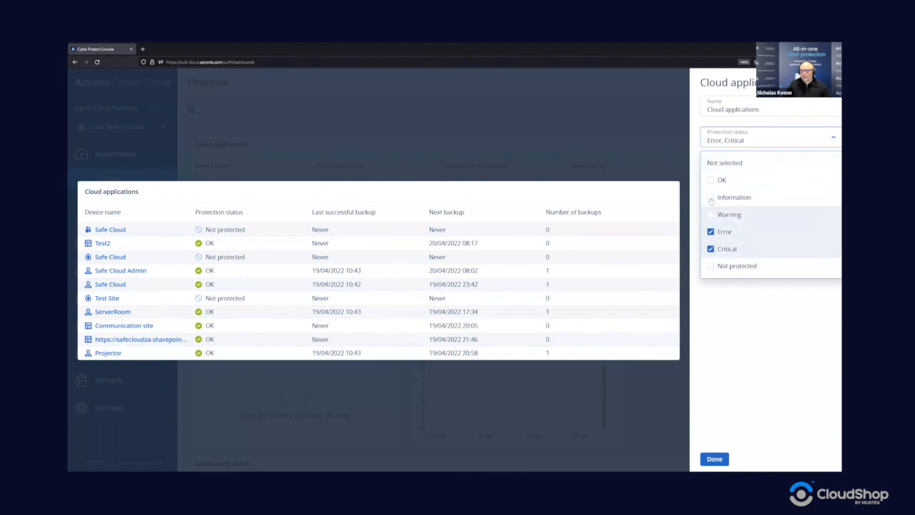
left_click(710, 197)
left_click(711, 180)
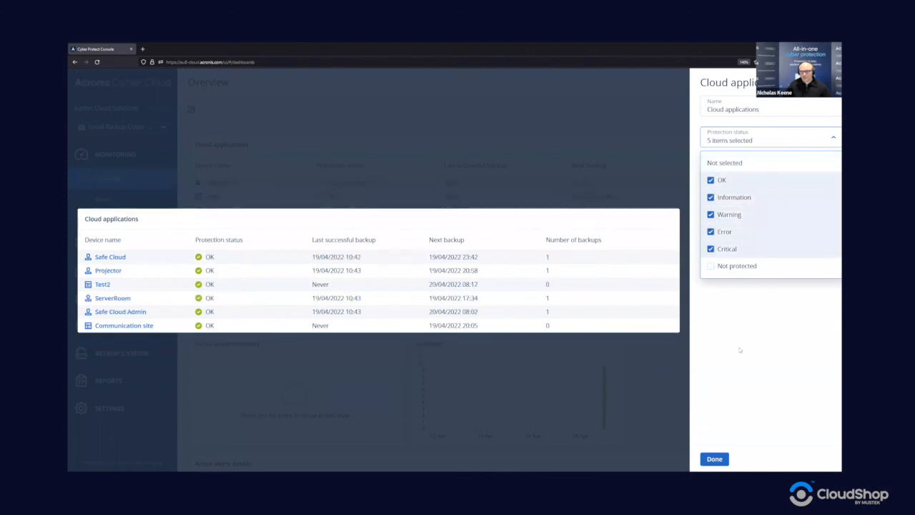
left_click(740, 350)
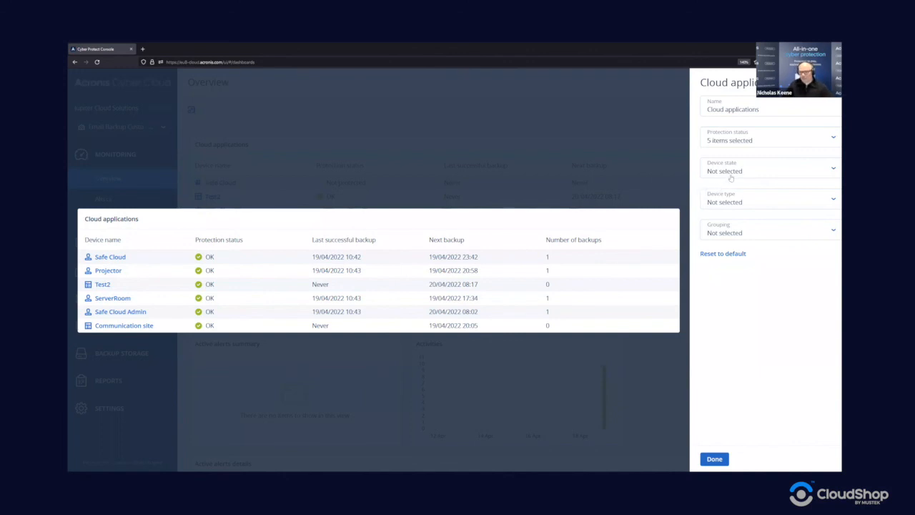
left_click(733, 172)
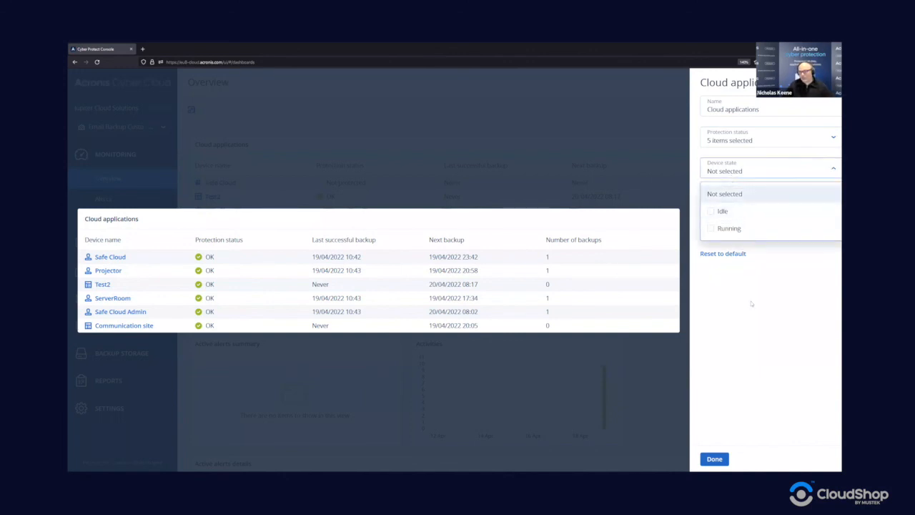
left_click(743, 272)
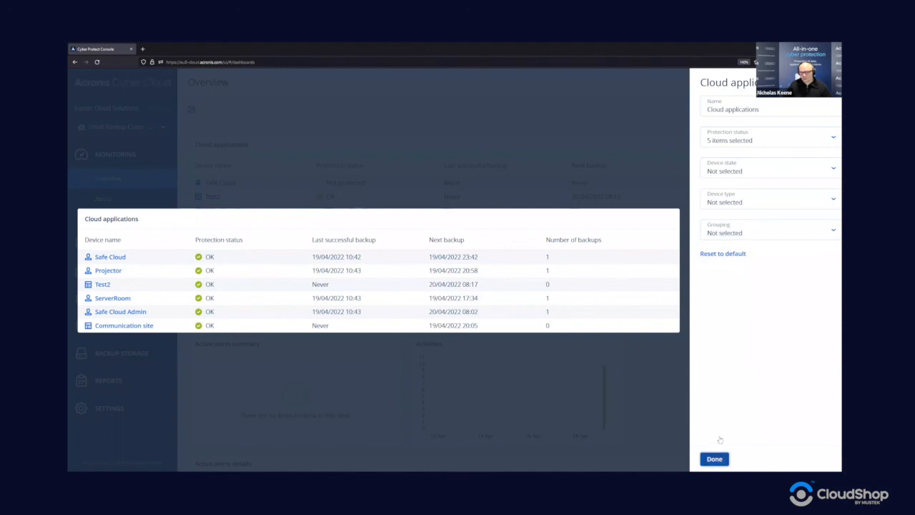
left_click(691, 400)
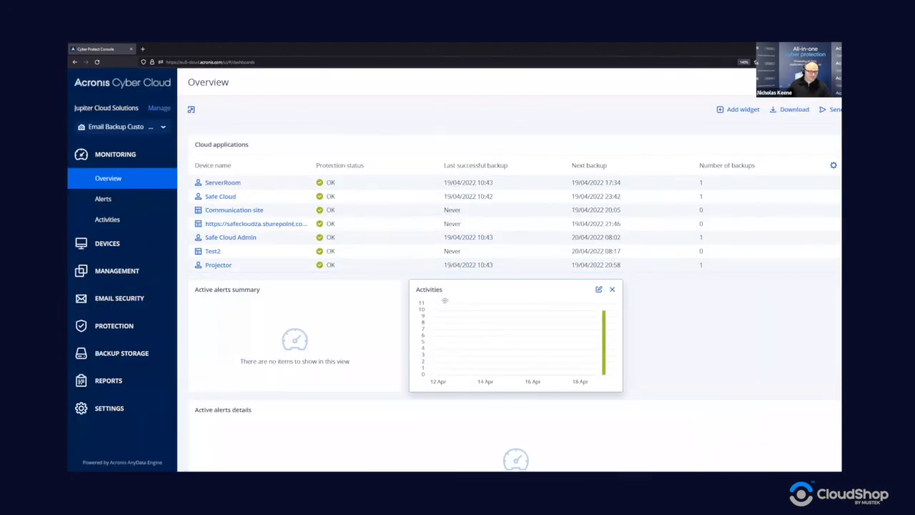
- View the Daily activities report in Reports, then bring up the Create report templates
left_click(105, 384)
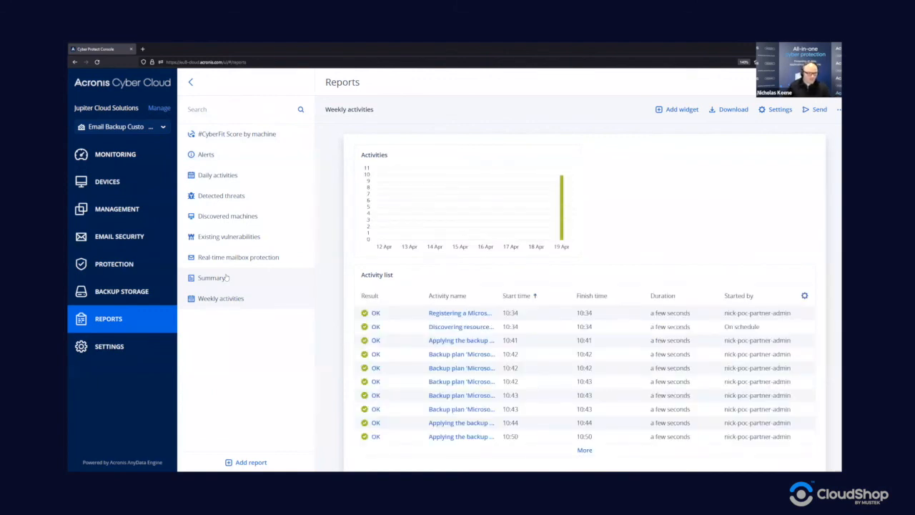
left_click(218, 176)
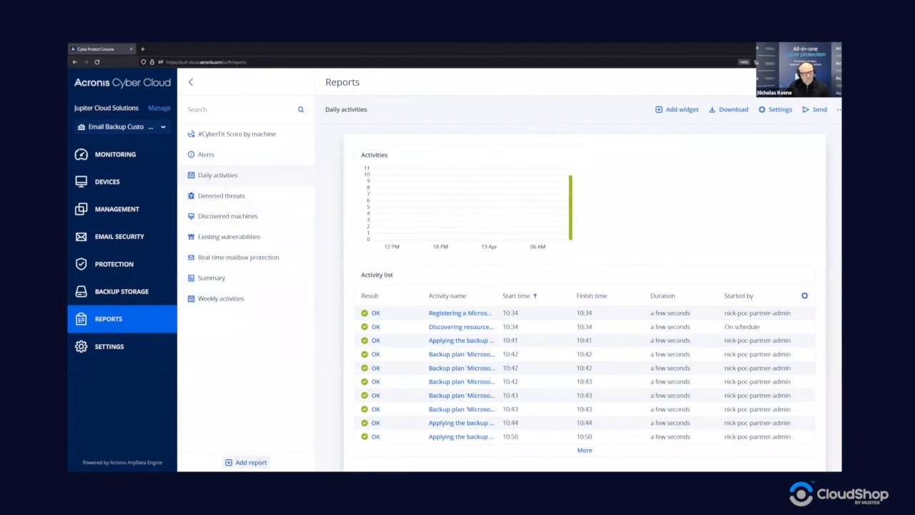
left_click(265, 469)
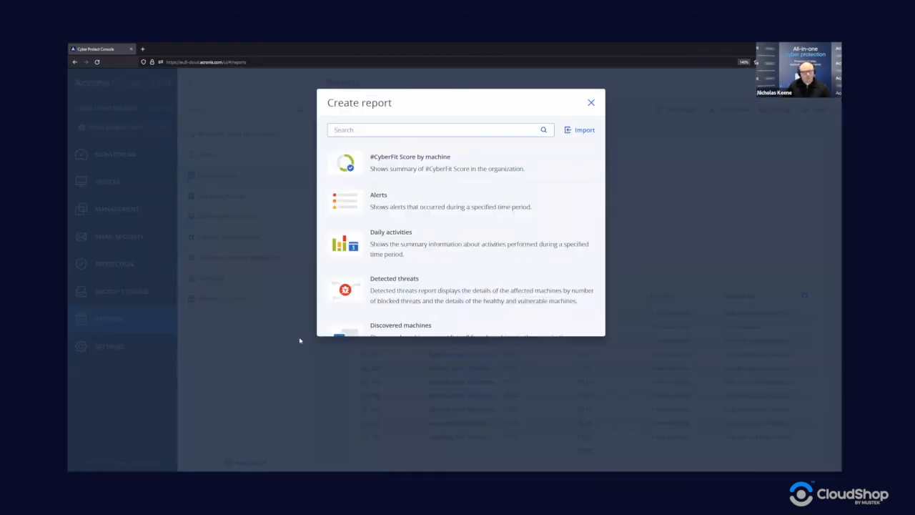
- Create a Custom report with a Cloud applications widget and open its device state filter
scroll(461, 214, "down", 1)
scroll(383, 206, "down", 5)
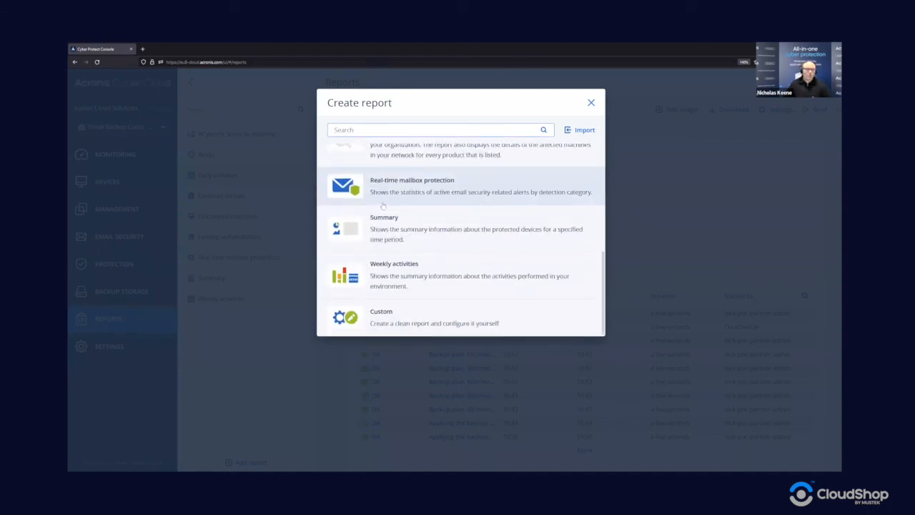
left_click(391, 318)
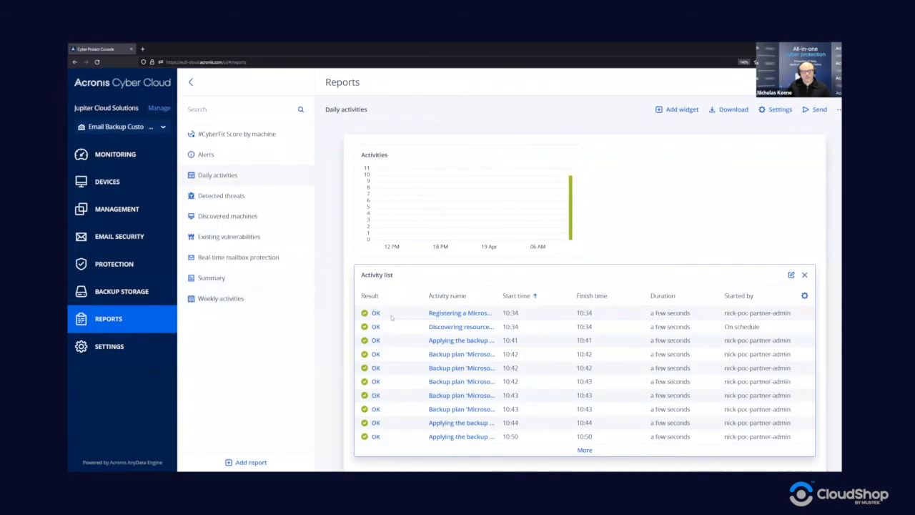
left_click(584, 335)
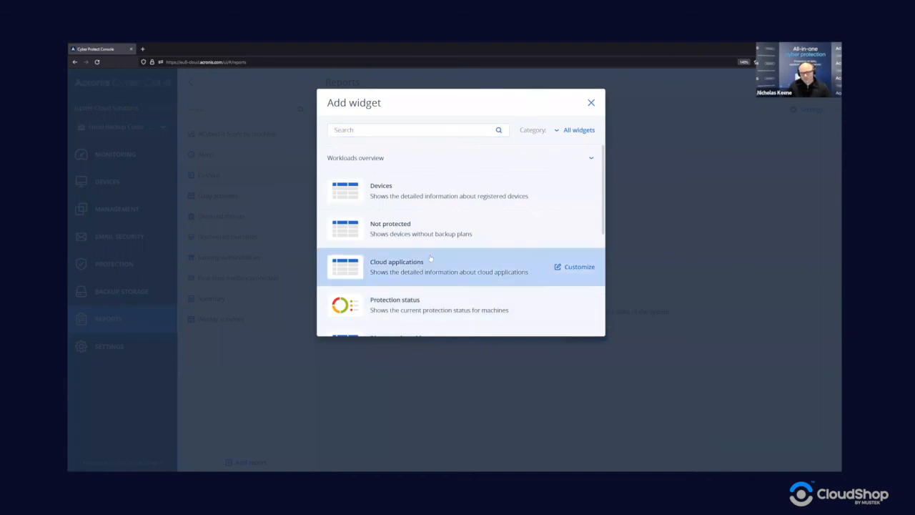
left_click(529, 267)
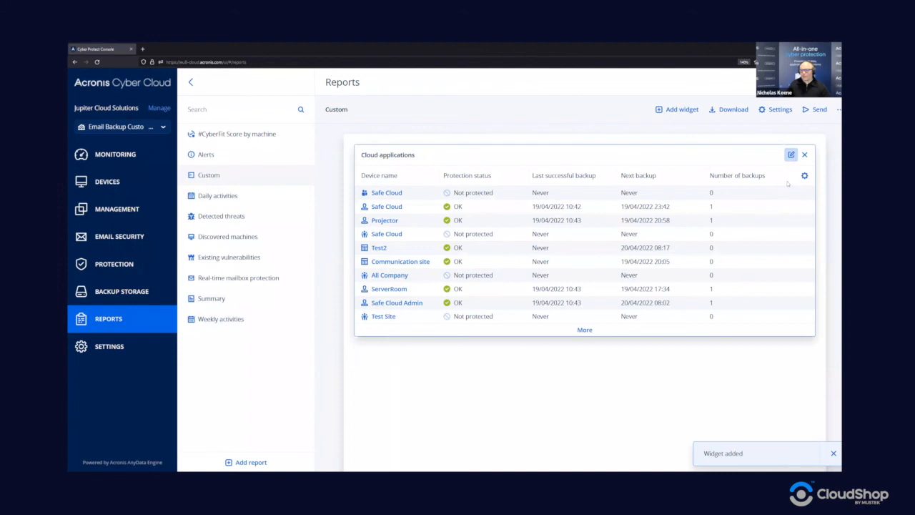
left_click(792, 154)
left_click(759, 173)
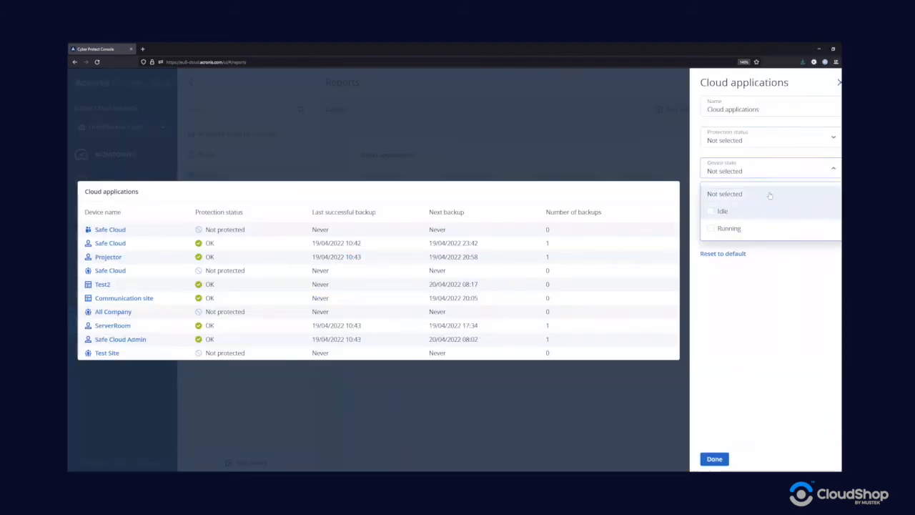
- Filter the Cloud applications widget to User devices and group its rows by Last result
left_click(776, 258)
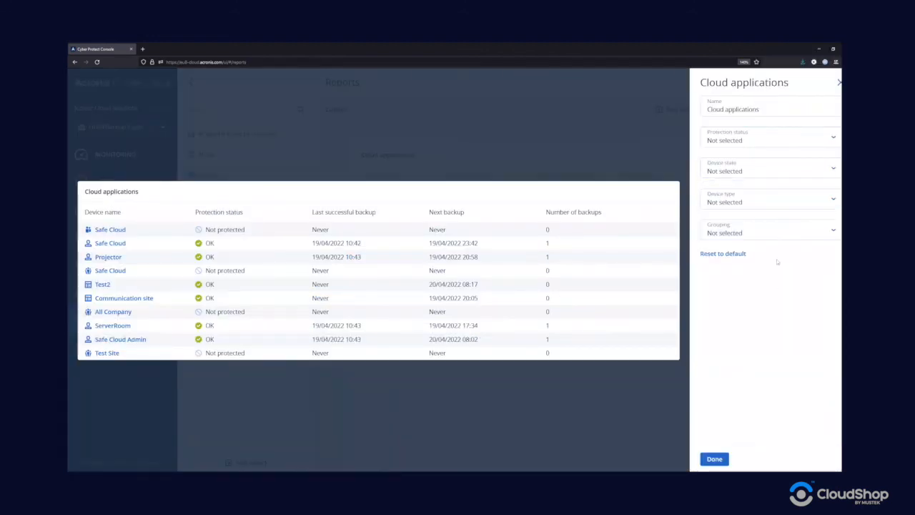
left_click(757, 206)
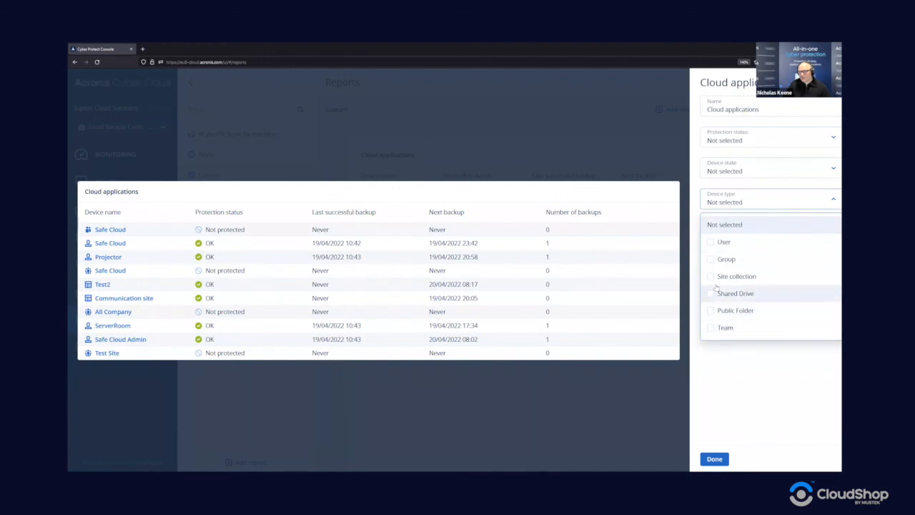
left_click(713, 243)
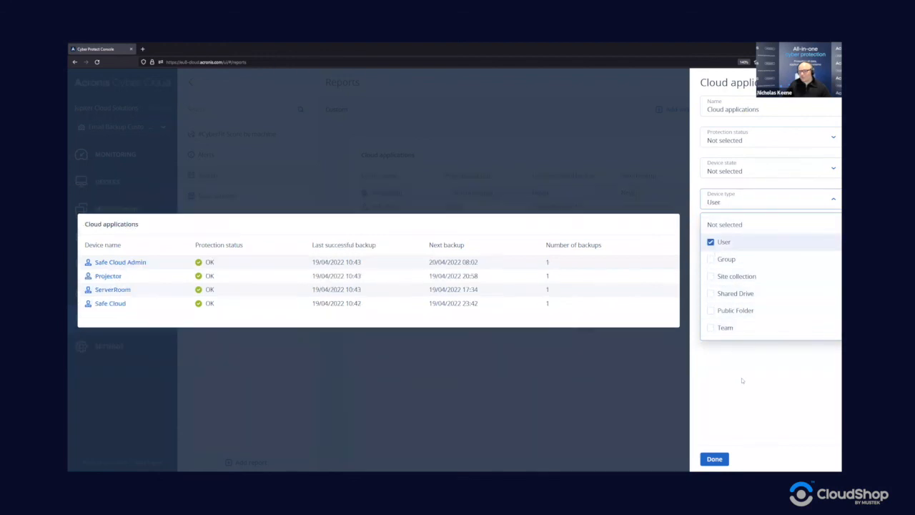
left_click(738, 370)
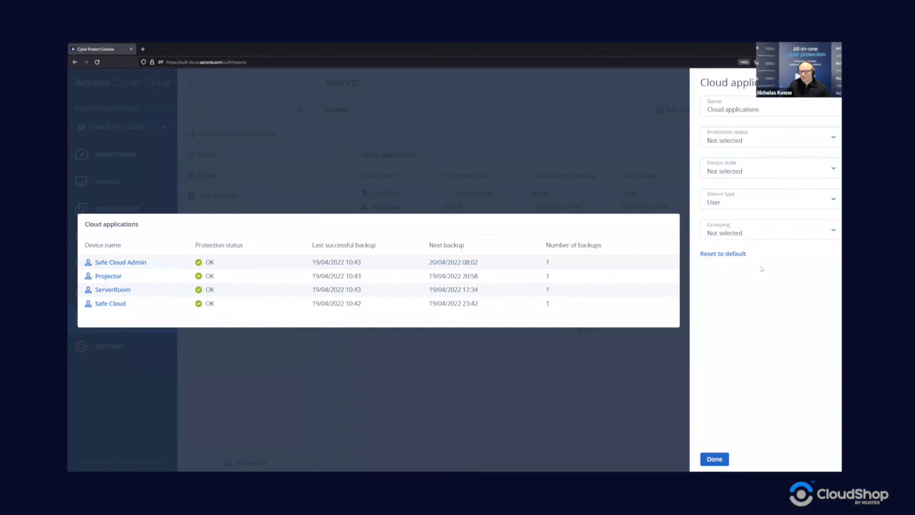
left_click(767, 233)
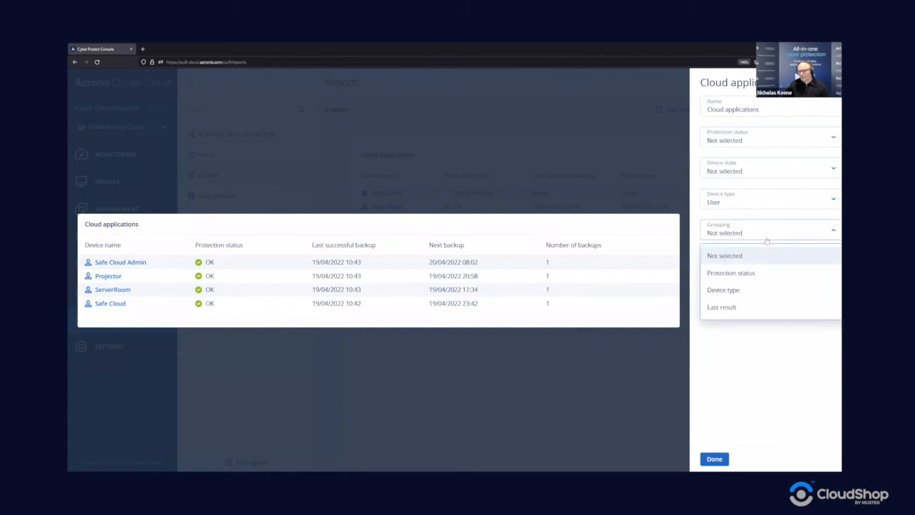
left_click(744, 272)
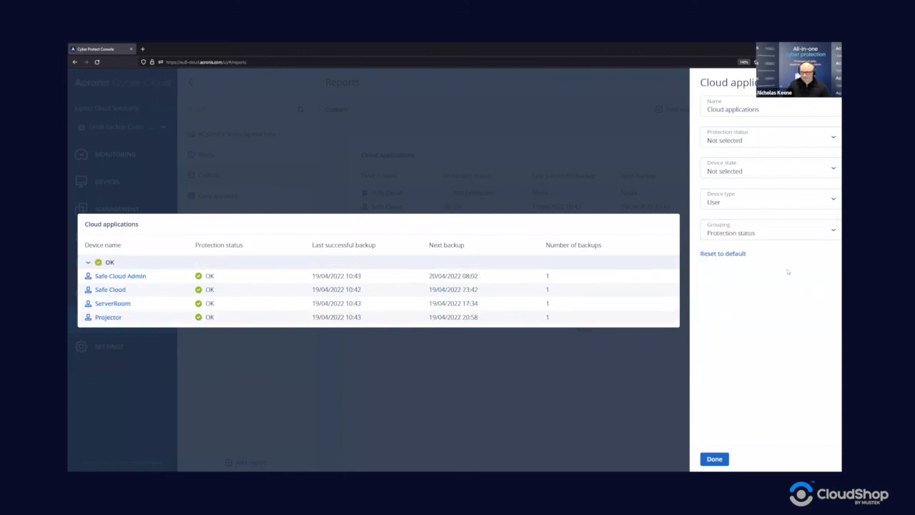
left_click(777, 234)
left_click(746, 306)
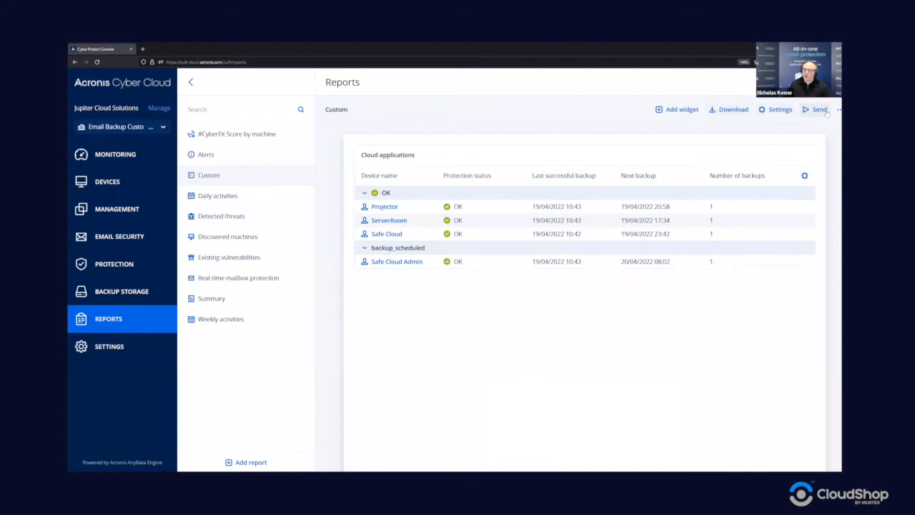
left_click(722, 111)
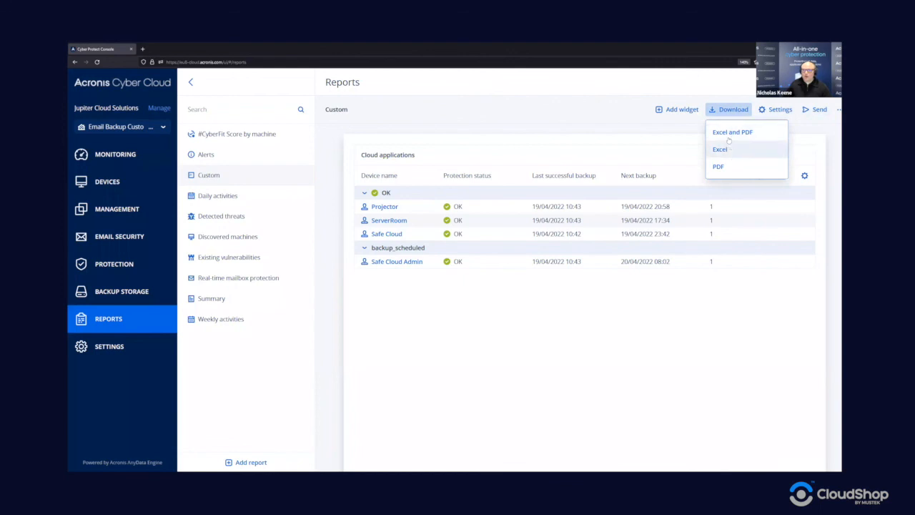
left_click(779, 110)
left_click(541, 203)
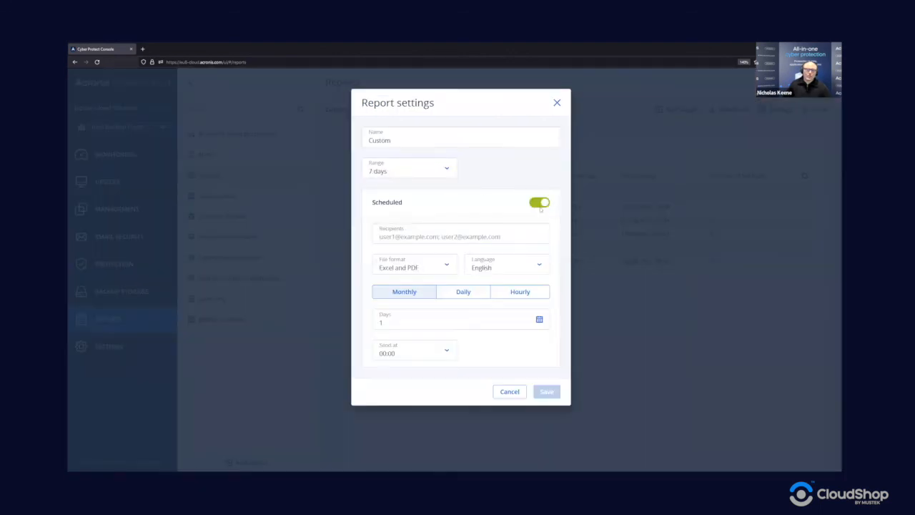
left_click(412, 271)
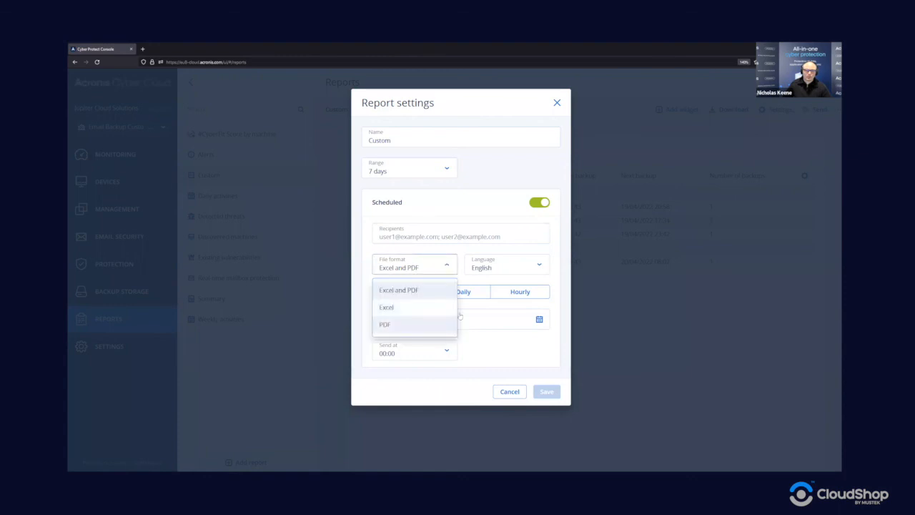
left_click(446, 248)
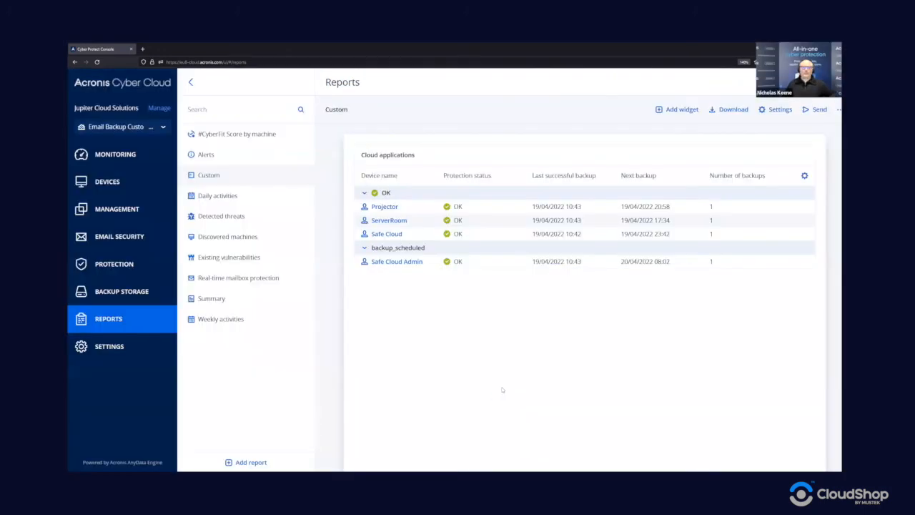
left_click(502, 391)
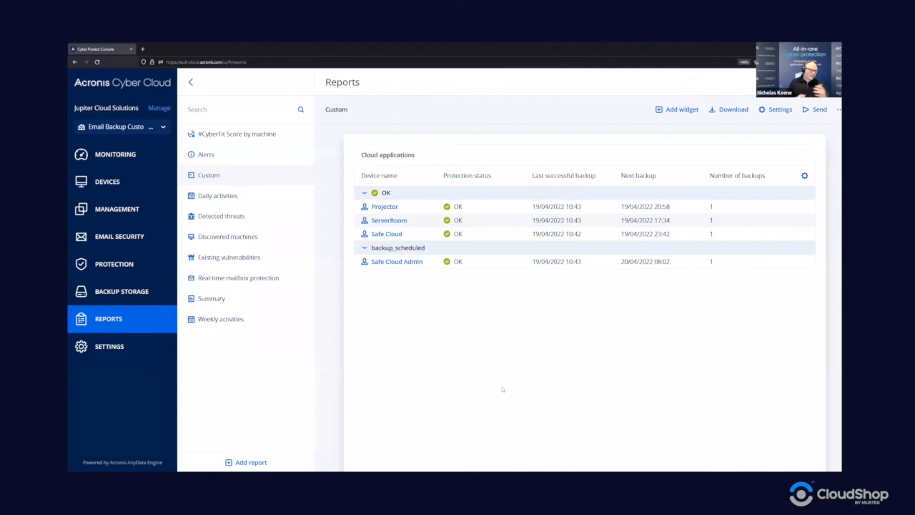
mouse_move(427, 149)
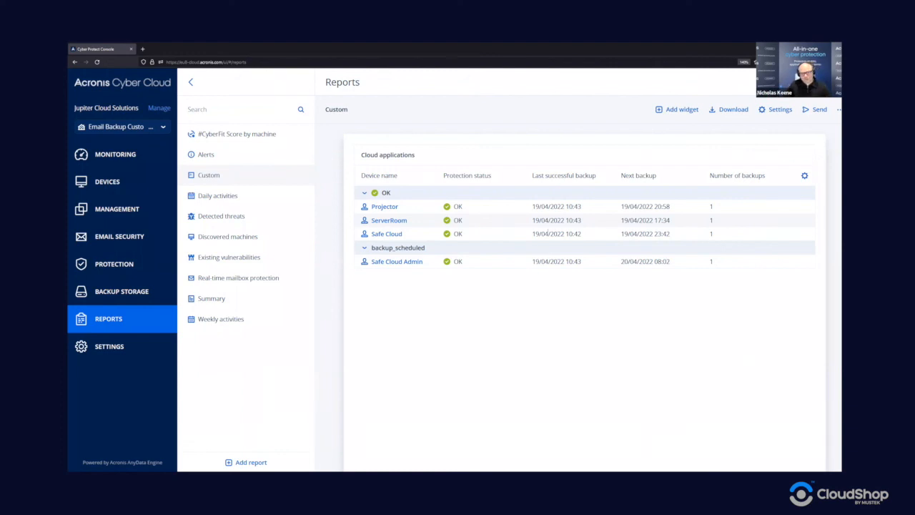
mouse_move(516, 191)
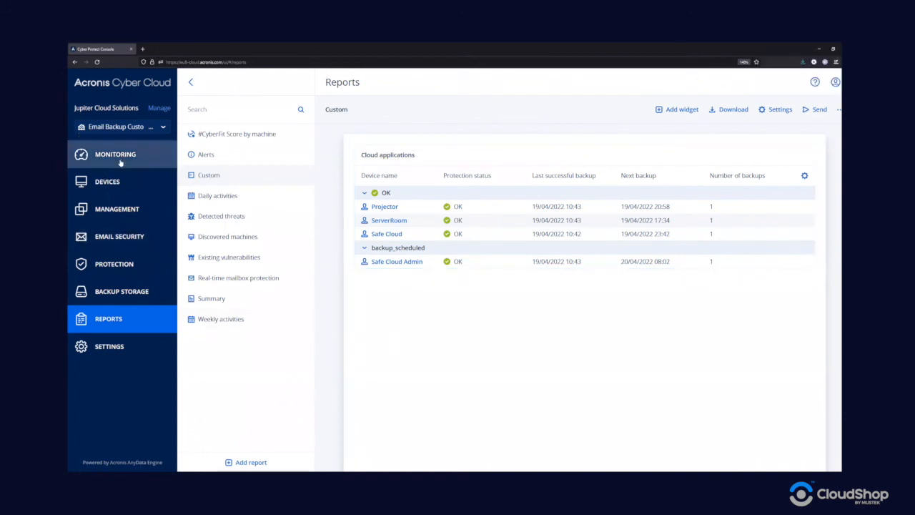
- Review Backup storage, Protection plans and a Microsoft 365 user's backup, then go to Monitoring > Overview
left_click(126, 293)
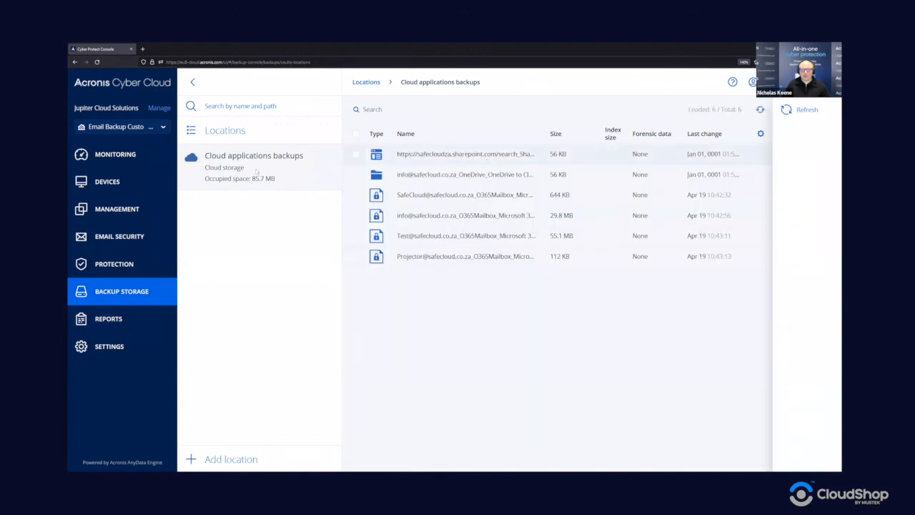
left_click(126, 209)
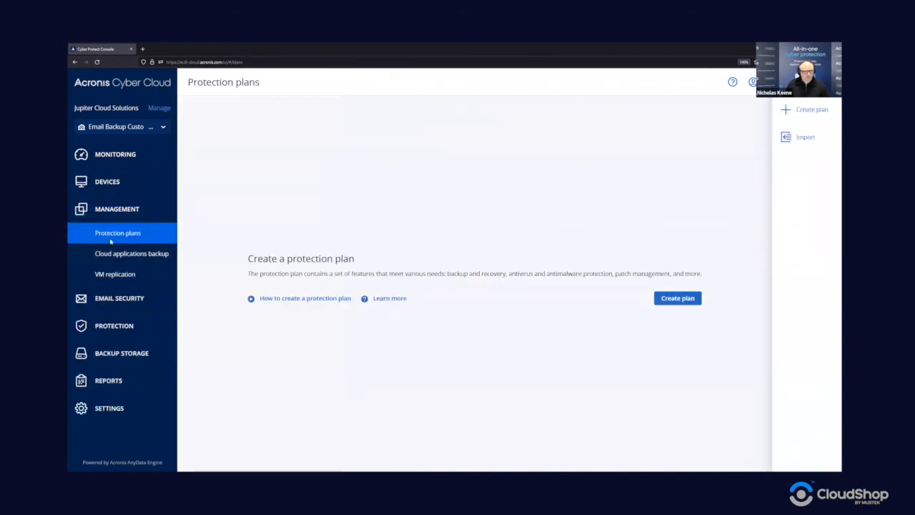
left_click(116, 181)
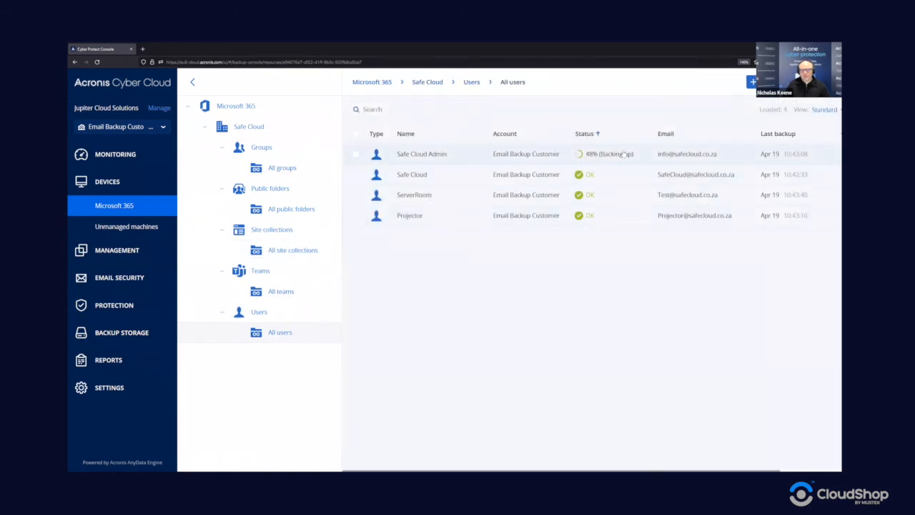
left_click(621, 155)
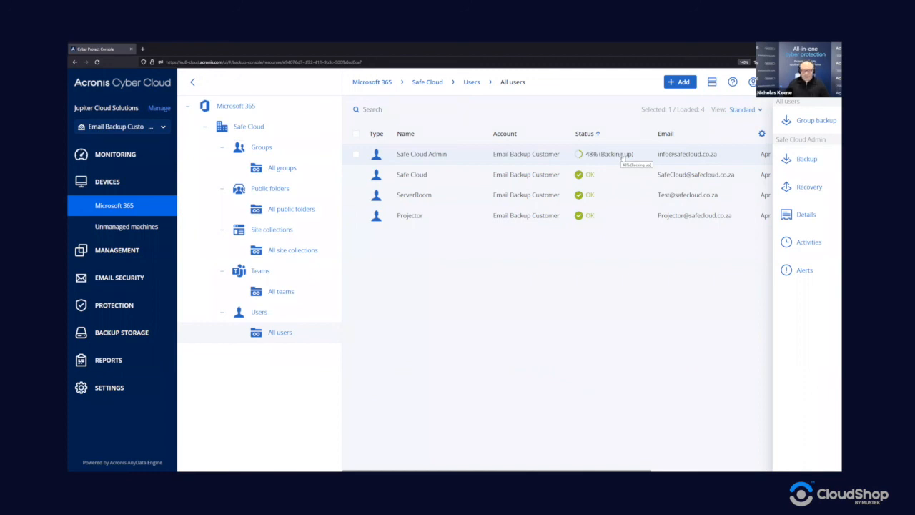
left_click(120, 159)
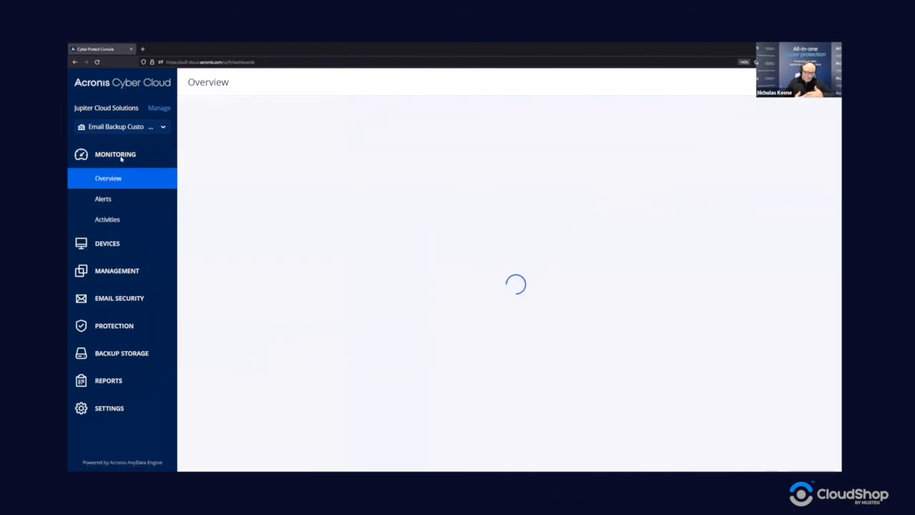